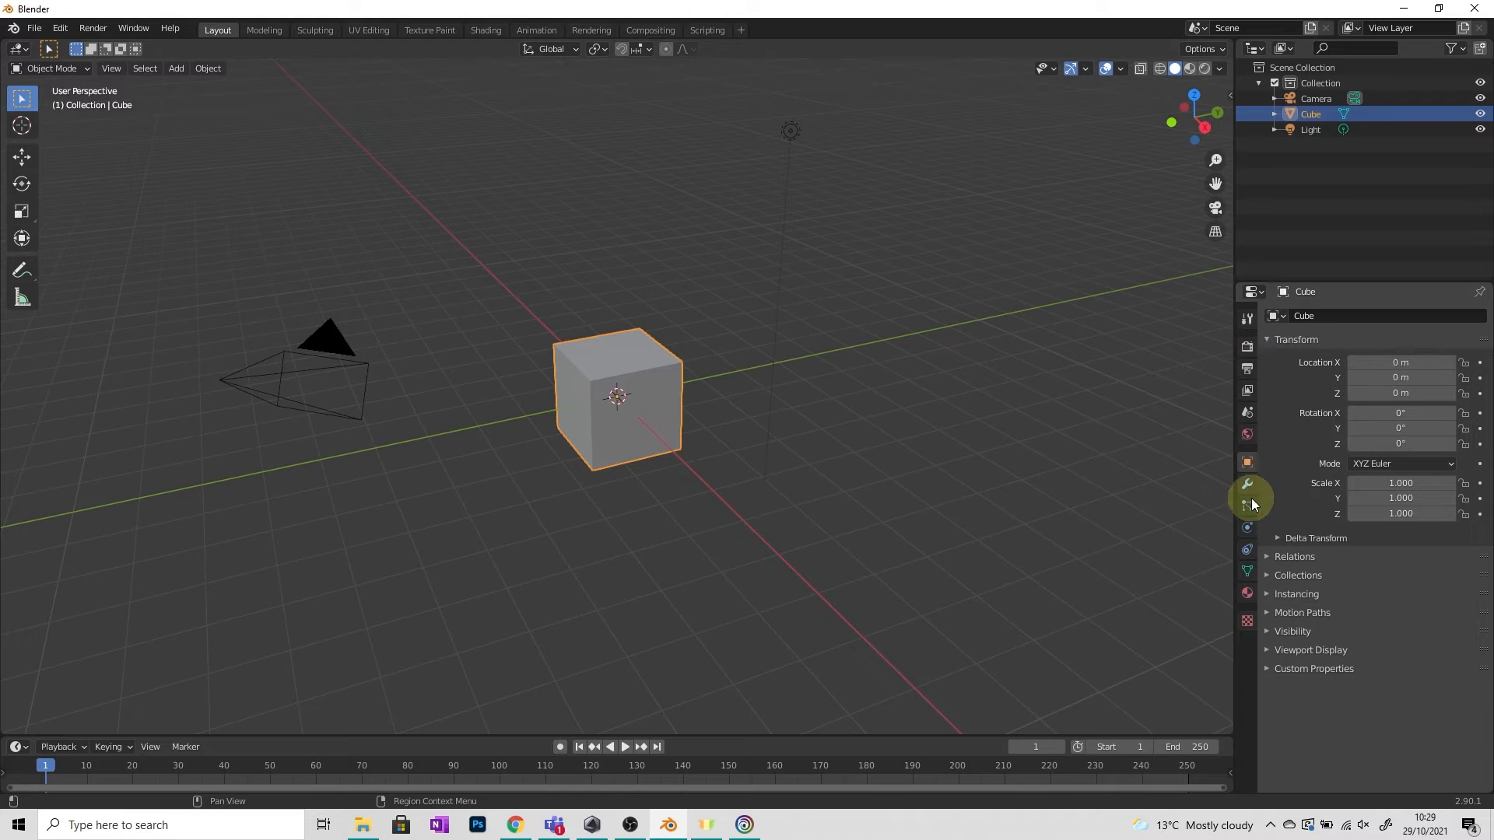
Open the cube's material properties and set its Base Color to red.
{"action": "left_click", "coordinate": [1248, 621]}
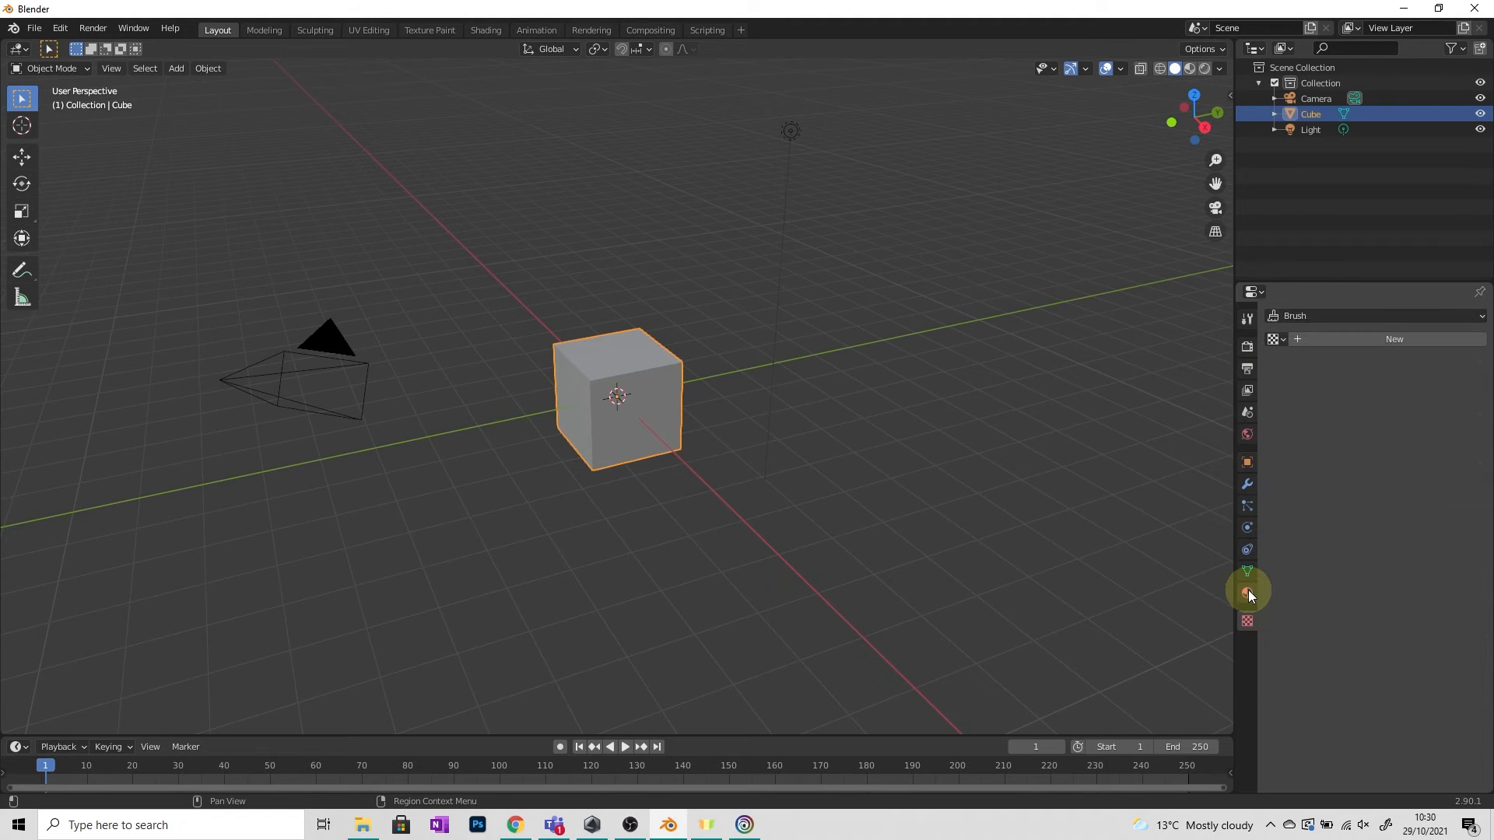
{"action": "left_click", "coordinate": [1249, 592]}
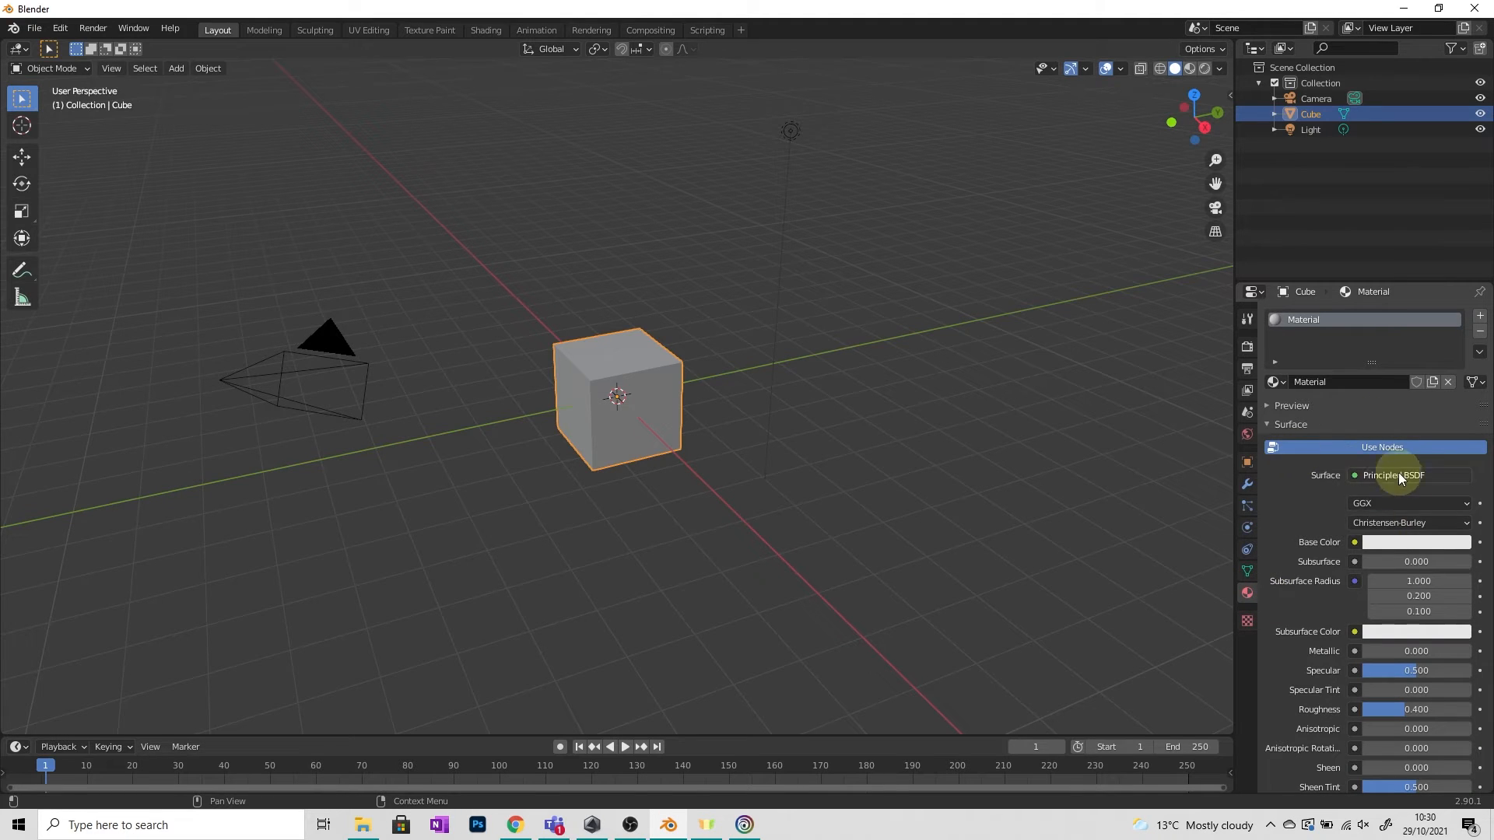
{"action": "left_click", "coordinate": [1412, 544]}
{"action": "left_click", "coordinate": [1394, 433]}
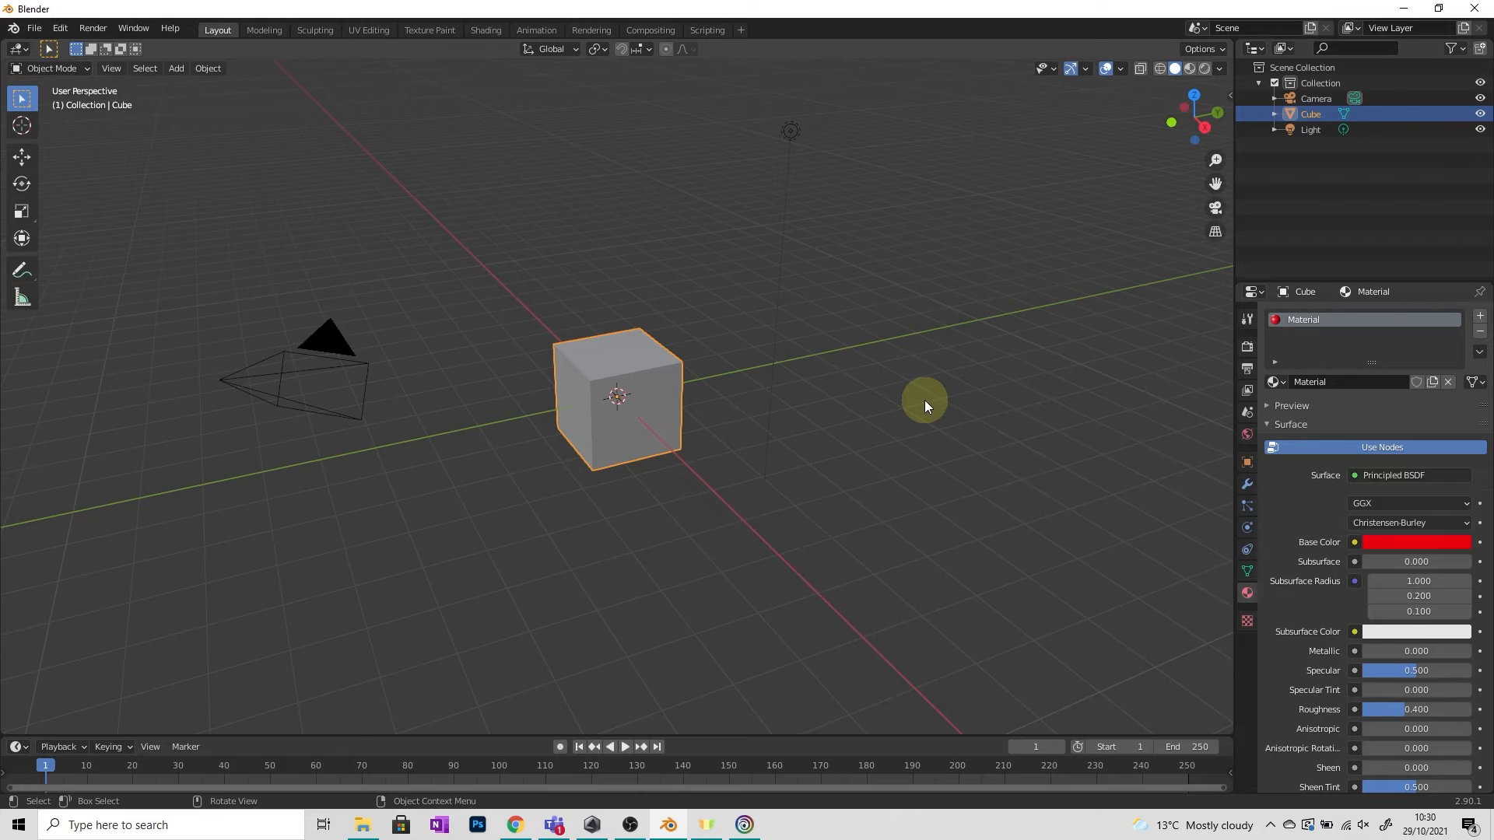
Switch the viewport shading to Wireframe, then back to Solid.
{"action": "key", "text": "z"}
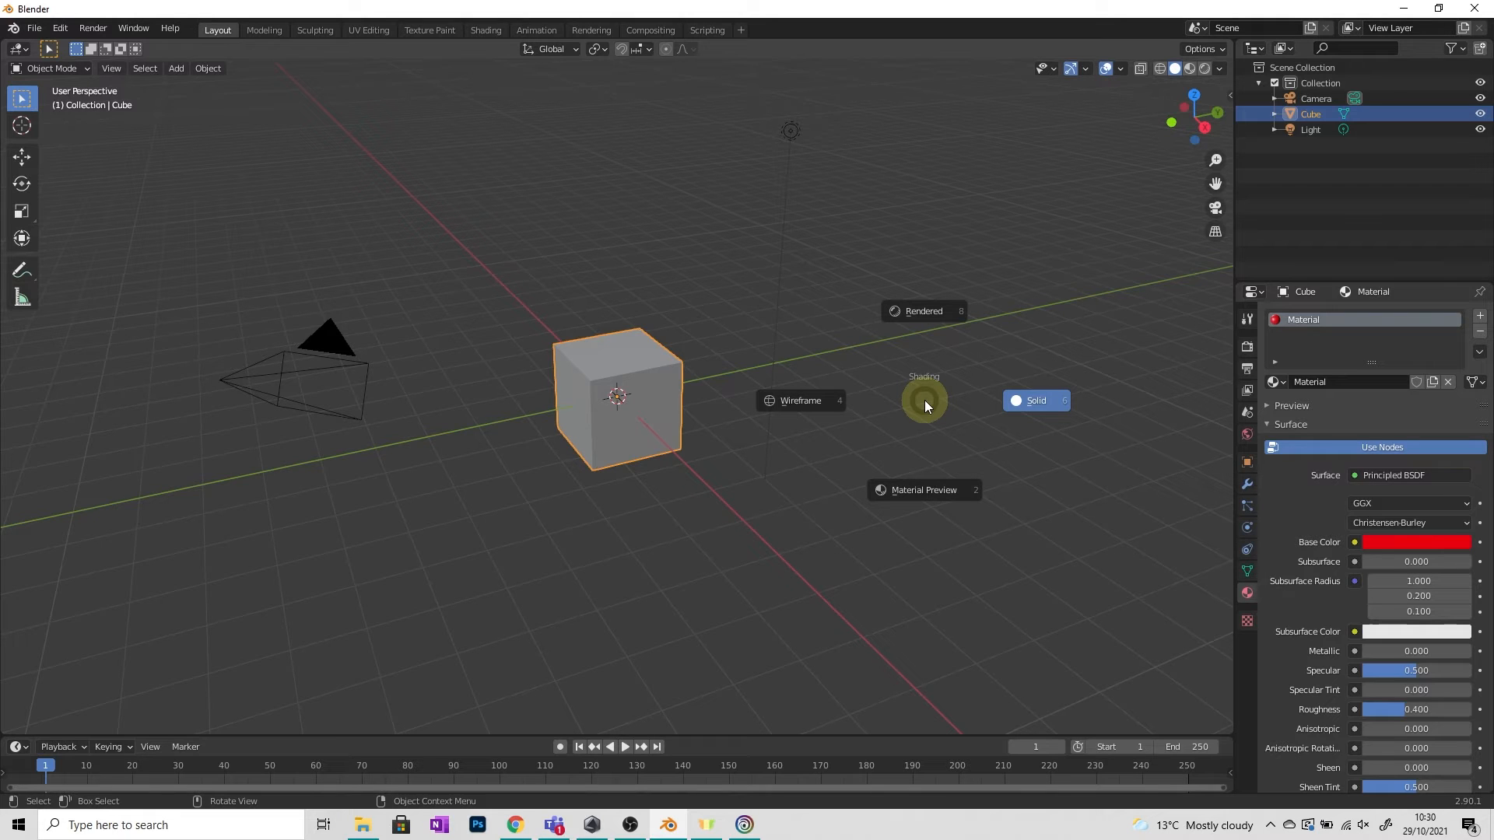
{"action": "left_click", "coordinate": [442, 273]}
{"action": "key", "text": "z"}
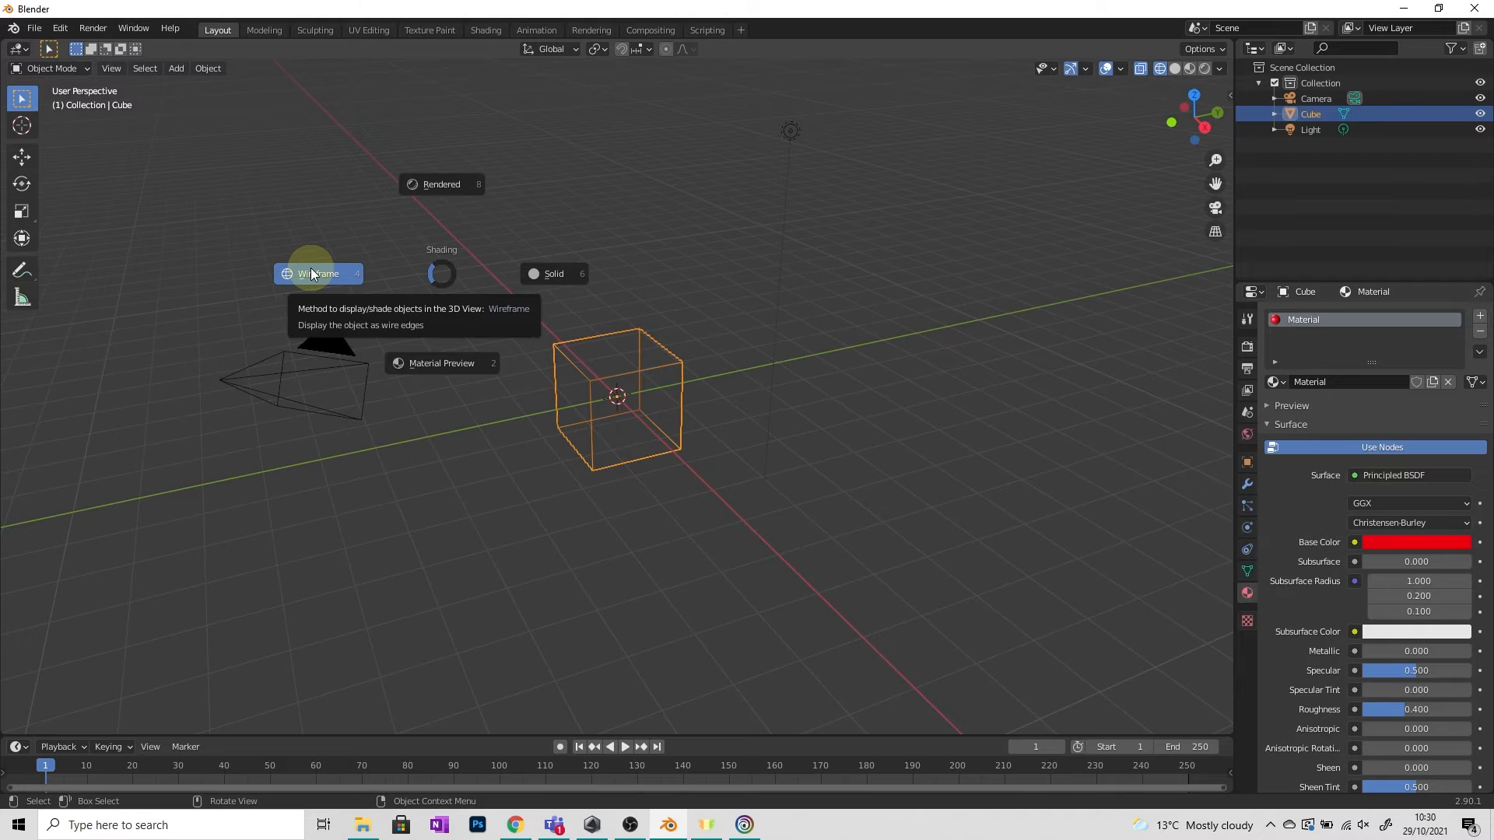
{"action": "left_click", "coordinate": [525, 273]}
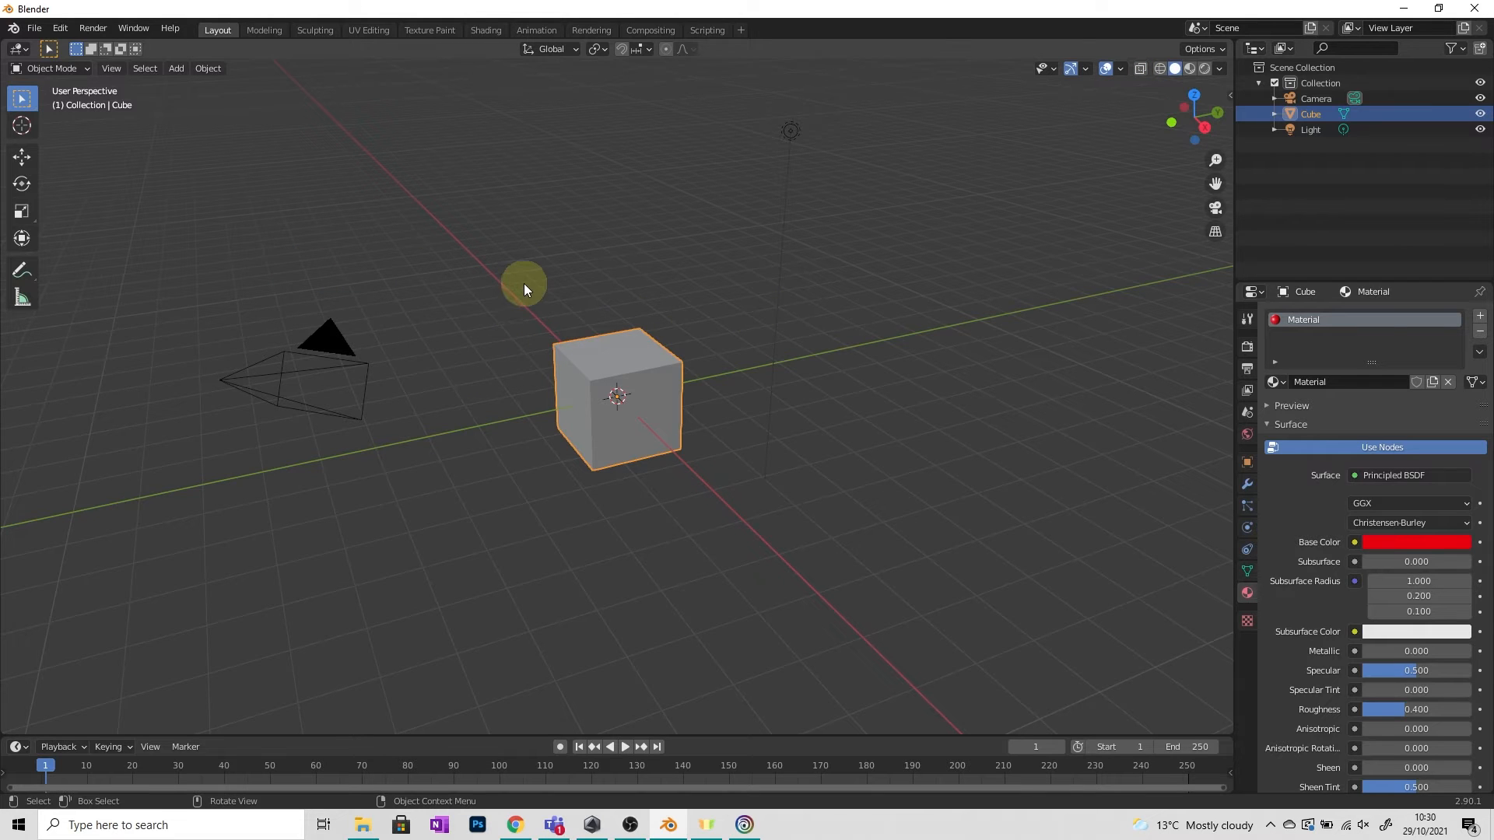
Switch the viewport shading to Material Preview to see the cube's material.
{"action": "key", "text": "z"}
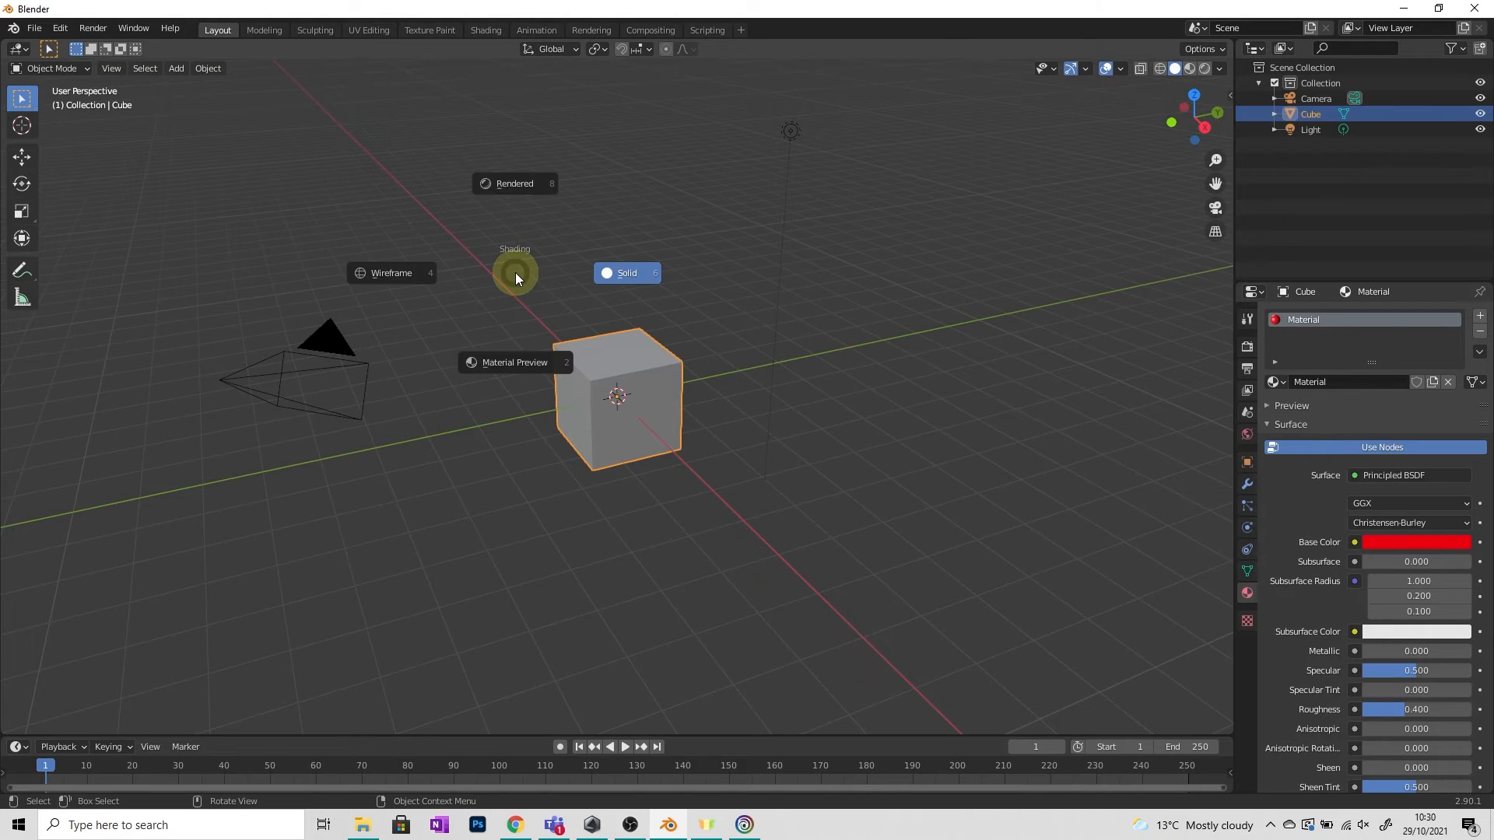
{"action": "left_click", "coordinate": [512, 364]}
{"action": "scroll", "coordinate": [633, 404], "scroll_direction": "up", "scroll_amount": 5}
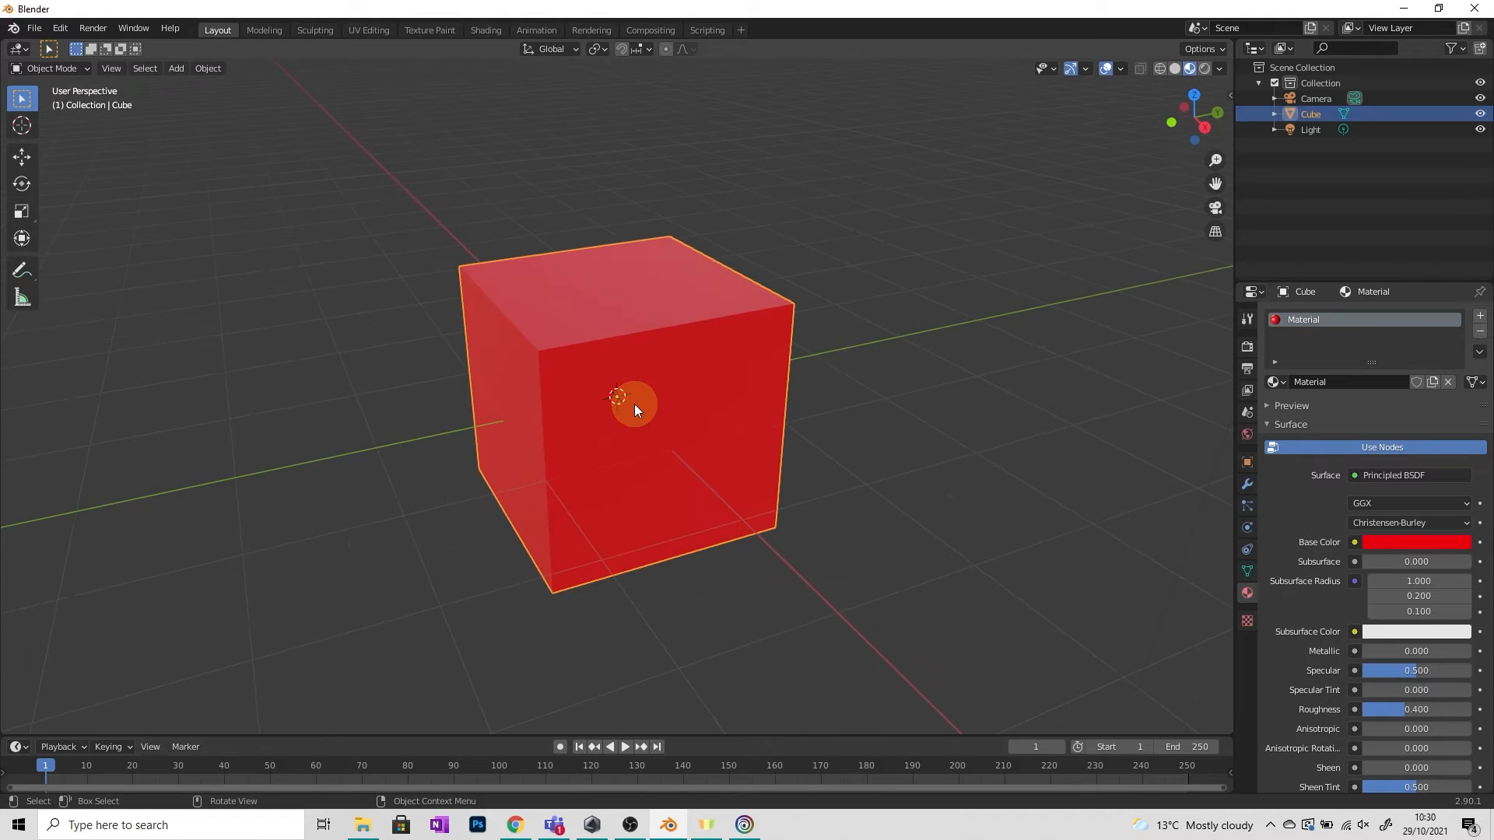
{"action": "mouse_move", "coordinate": [633, 404]}
{"action": "middle_mouse_down"}
{"action": "mouse_move", "coordinate": [698, 381]}
{"action": "mouse_move", "coordinate": [650, 400]}
{"action": "middle_mouse_up"}
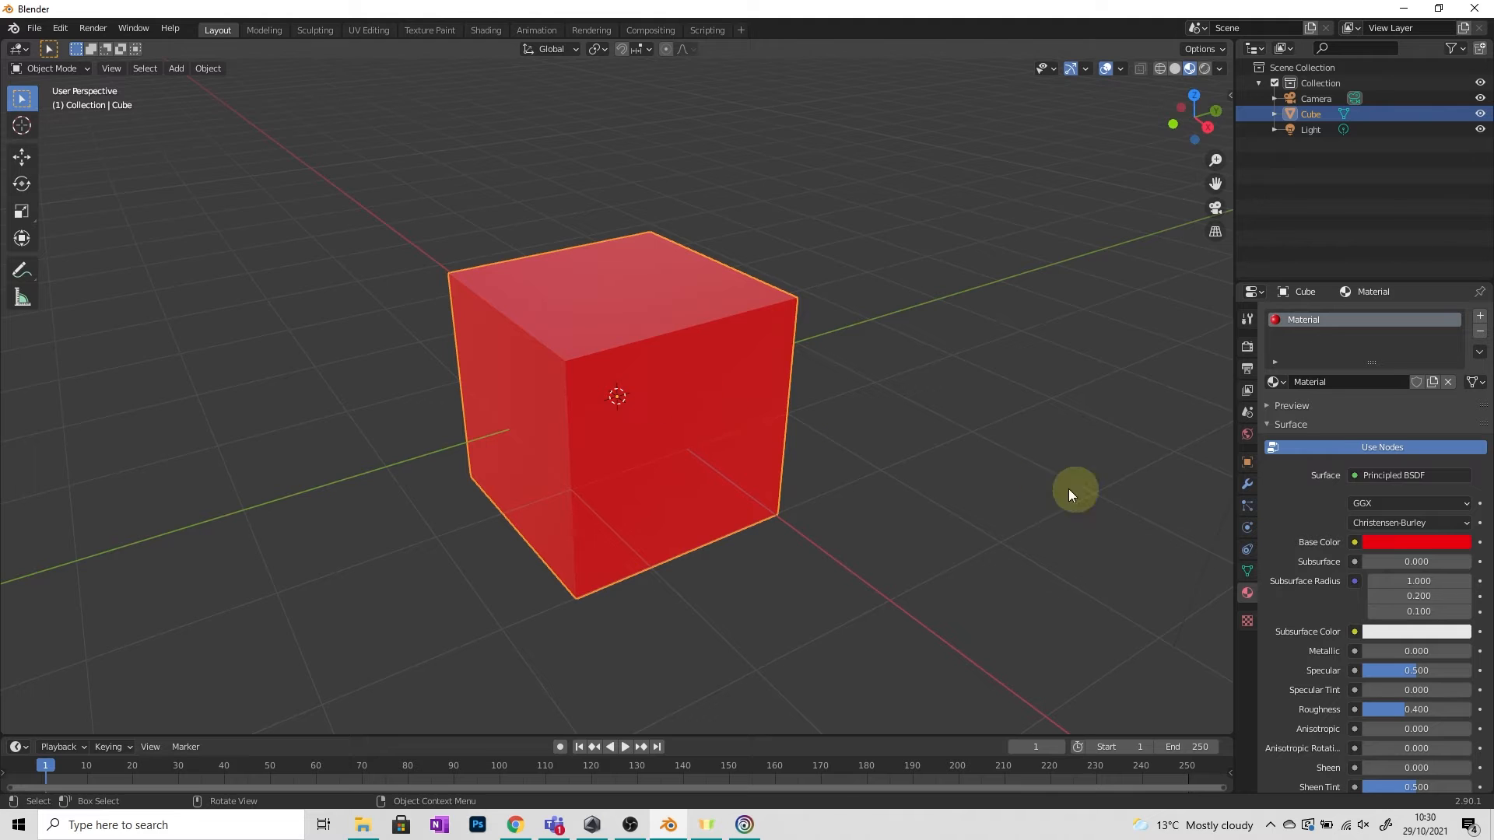
Change the cube's Base Color to a dark blue.
{"action": "left_click", "coordinate": [1411, 540]}
{"action": "left_click", "coordinate": [1420, 349]}
{"action": "left_click", "coordinate": [1430, 334]}
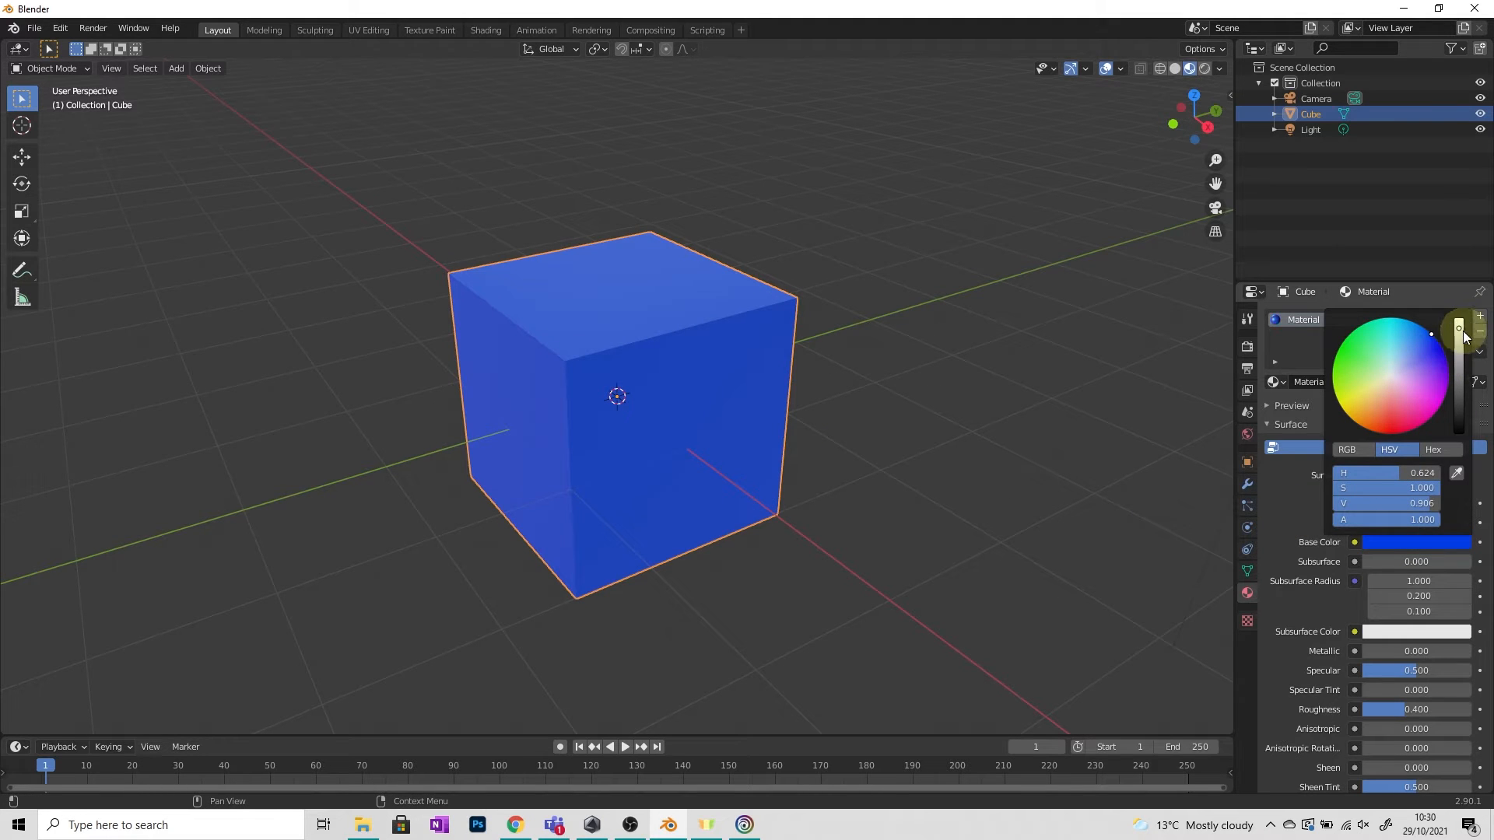
{"action": "mouse_move", "coordinate": [1459, 330]}
{"action": "left_mouse_down"}
{"action": "mouse_move", "coordinate": [1460, 389]}
{"action": "mouse_move", "coordinate": [1460, 354]}
{"action": "left_mouse_up"}
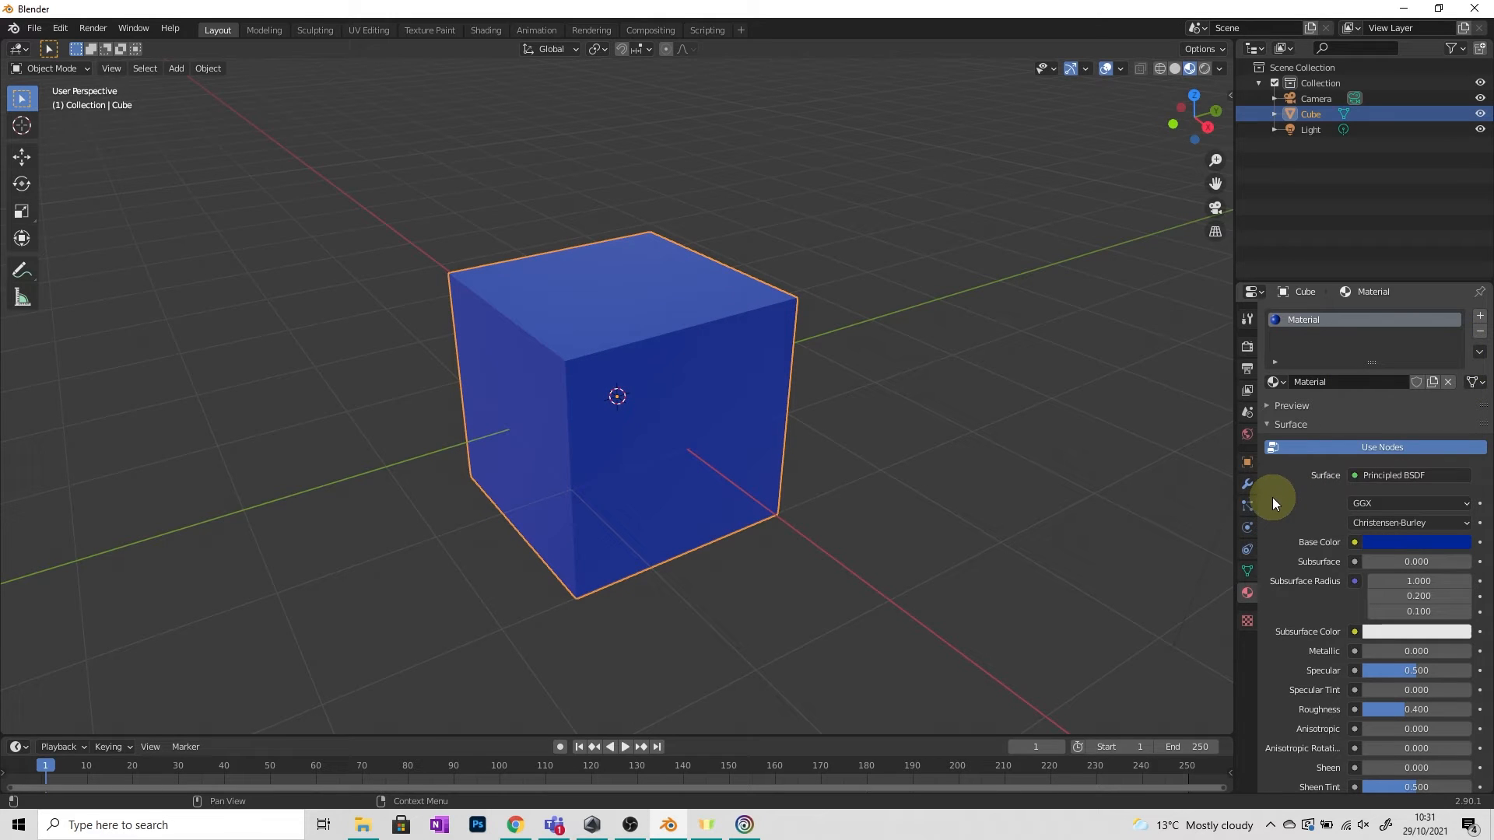
Raise Metallic to about 0.77 and lower Roughness to 0.
{"action": "scroll", "coordinate": [1319, 505], "scroll_direction": "down", "scroll_amount": 4}
{"action": "scroll", "coordinate": [1325, 506], "scroll_direction": "down", "scroll_amount": 2}
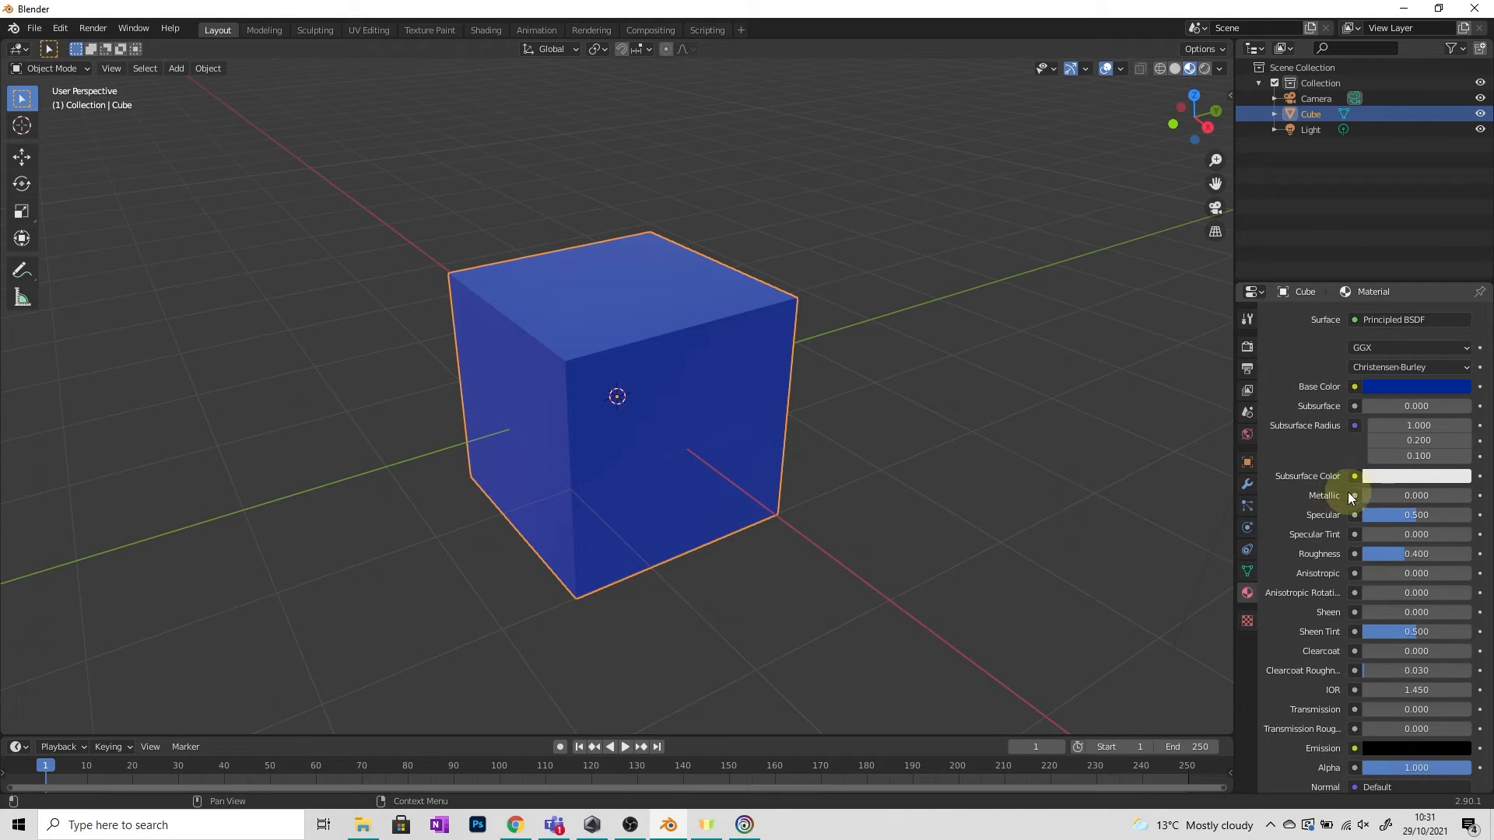
{"action": "left_click_drag", "start_coordinate": [1371, 493], "coordinate": [1458, 494]}
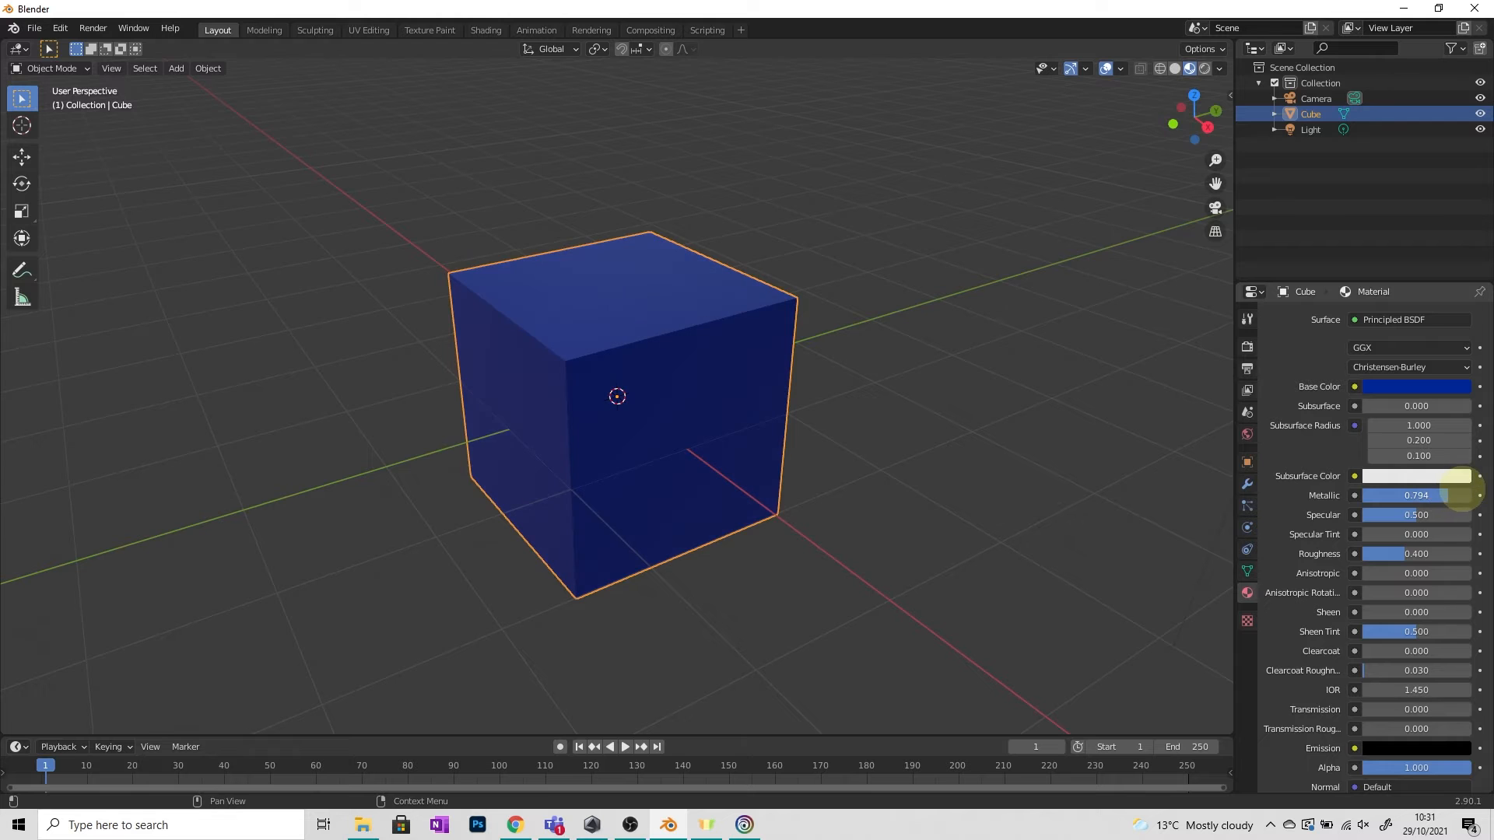
{"action": "middle_click_drag", "start_coordinate": [779, 374], "coordinate": [729, 394]}
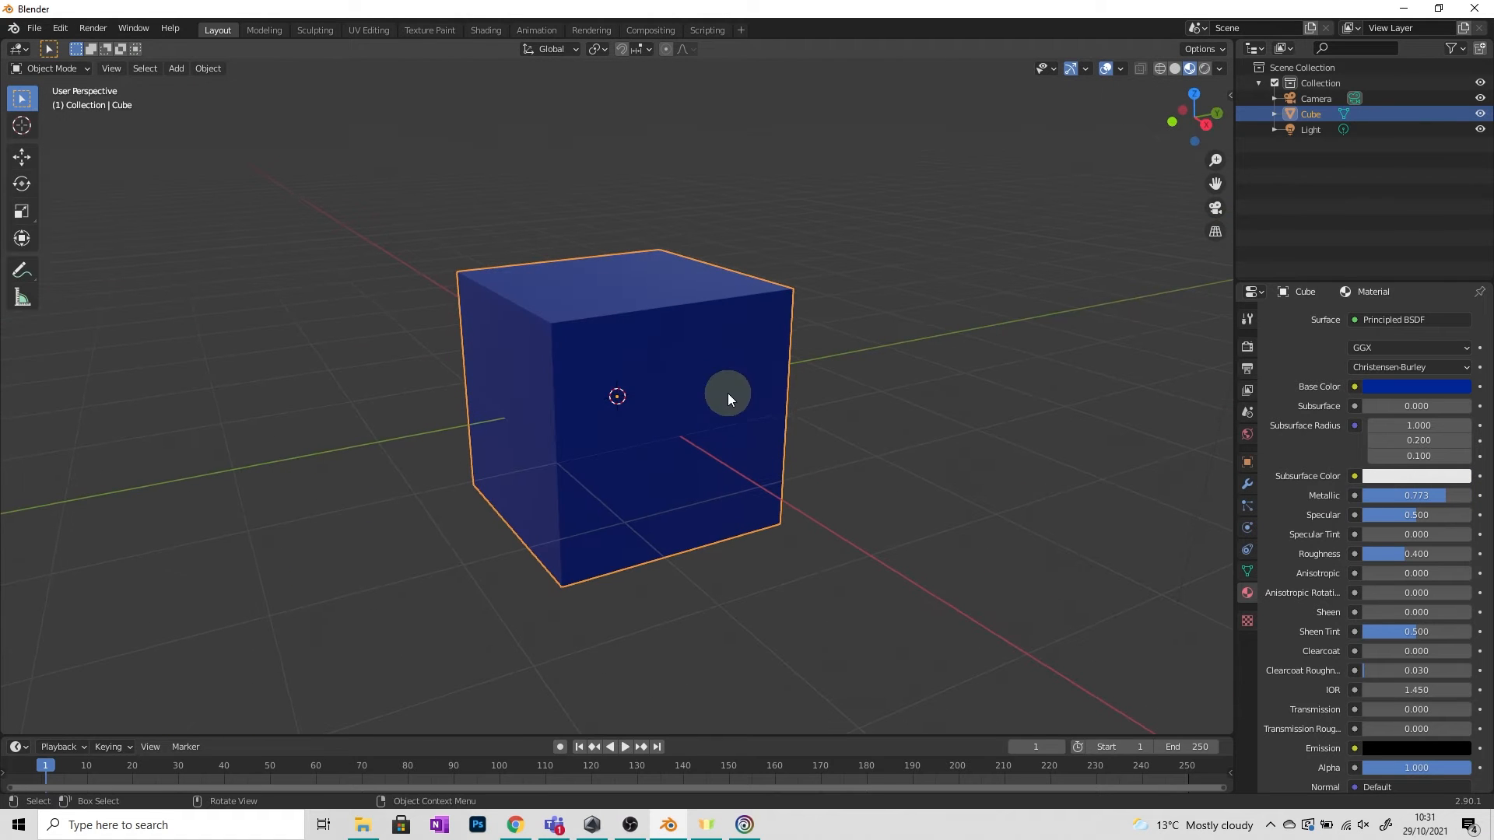
{"action": "left_click_drag", "start_coordinate": [1414, 558], "coordinate": [1361, 559]}
{"action": "middle_click_drag", "start_coordinate": [739, 514], "coordinate": [776, 530]}
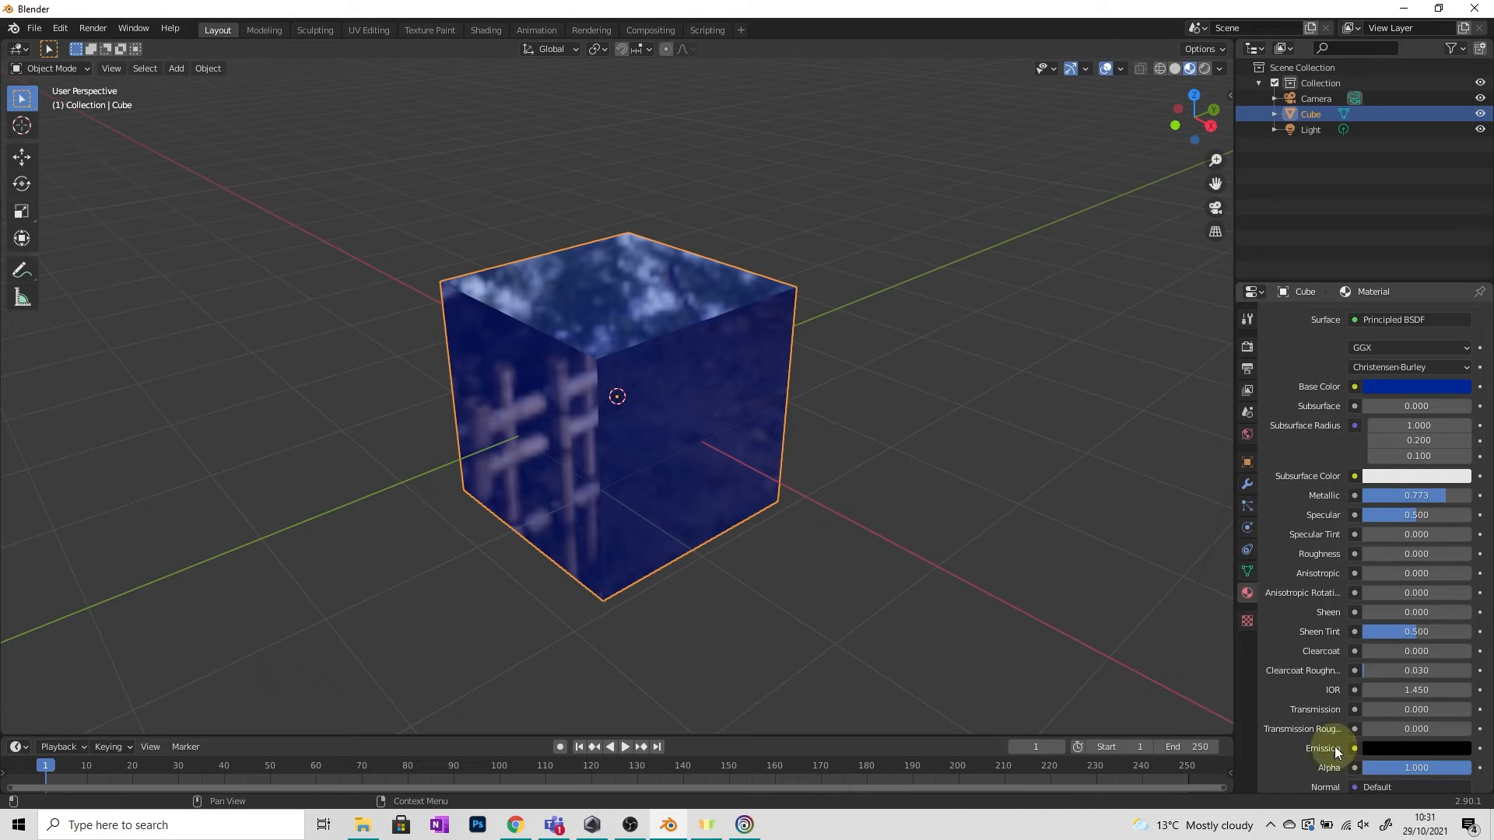
Set the material's Emission color to a bright cyan.
{"action": "left_click", "coordinate": [1390, 745]}
{"action": "left_click", "coordinate": [1459, 593]}
{"action": "mouse_move", "coordinate": [1459, 587]}
{"action": "left_mouse_down"}
{"action": "mouse_move", "coordinate": [1459, 537]}
{"action": "mouse_move", "coordinate": [1463, 577]}
{"action": "left_mouse_up"}
{"action": "left_click_drag", "start_coordinate": [1395, 565], "coordinate": [1402, 531]}
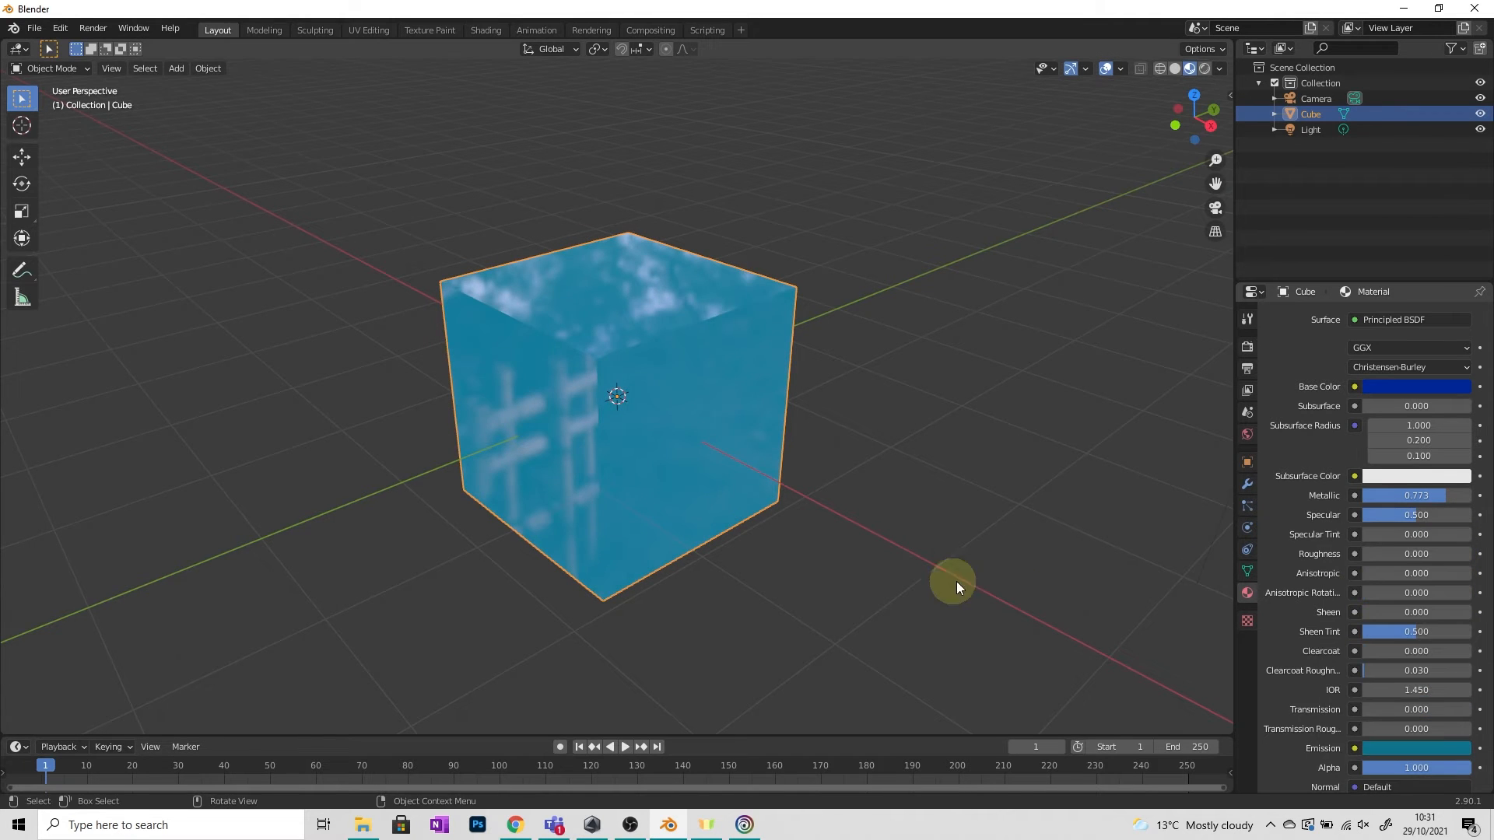
{"action": "middle_click_drag", "start_coordinate": [956, 581], "coordinate": [824, 565]}
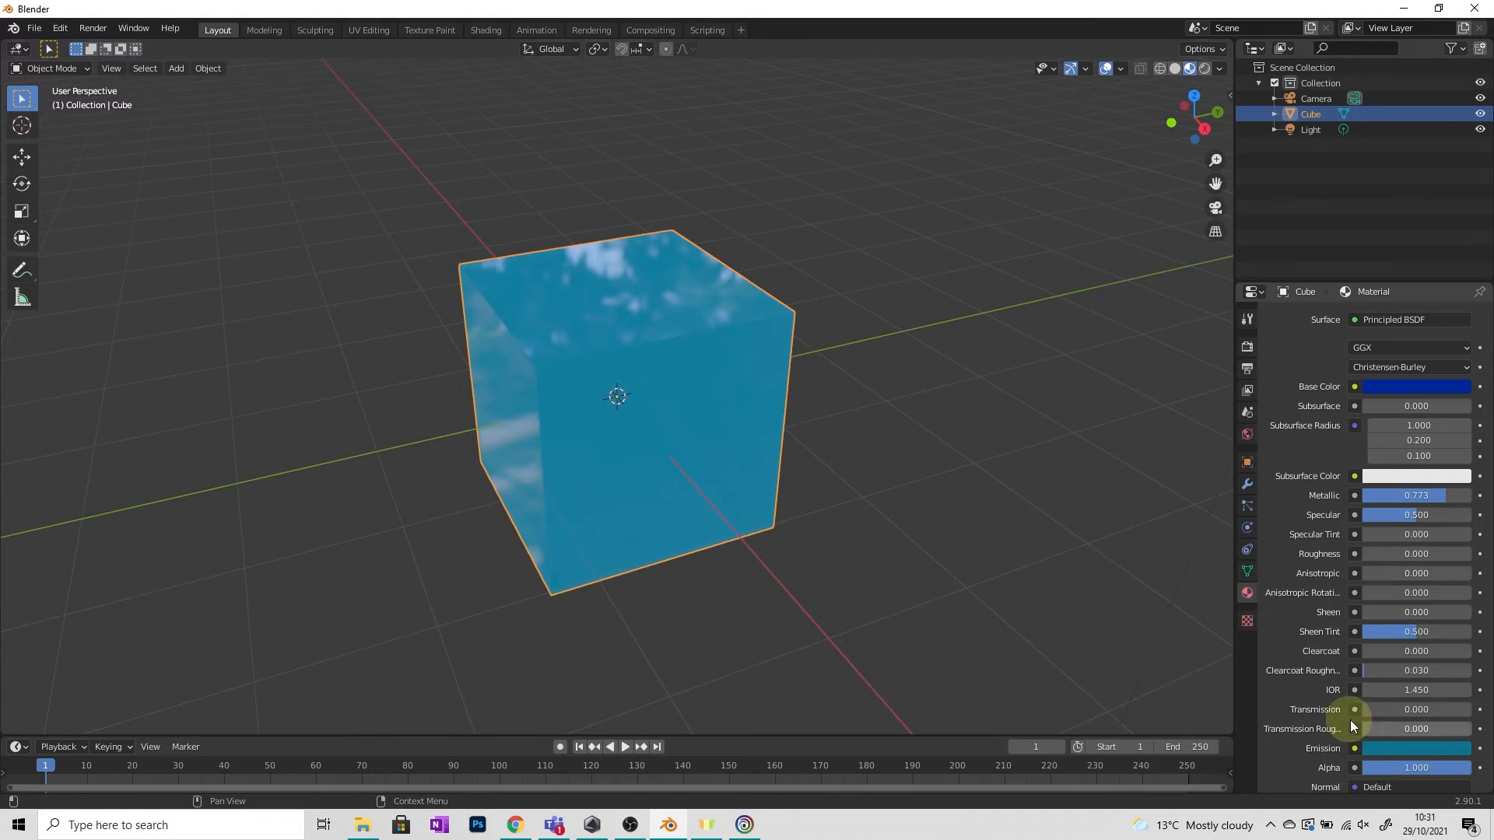
Remove the material slot from the cube.
{"action": "left_click", "coordinate": [892, 456]}
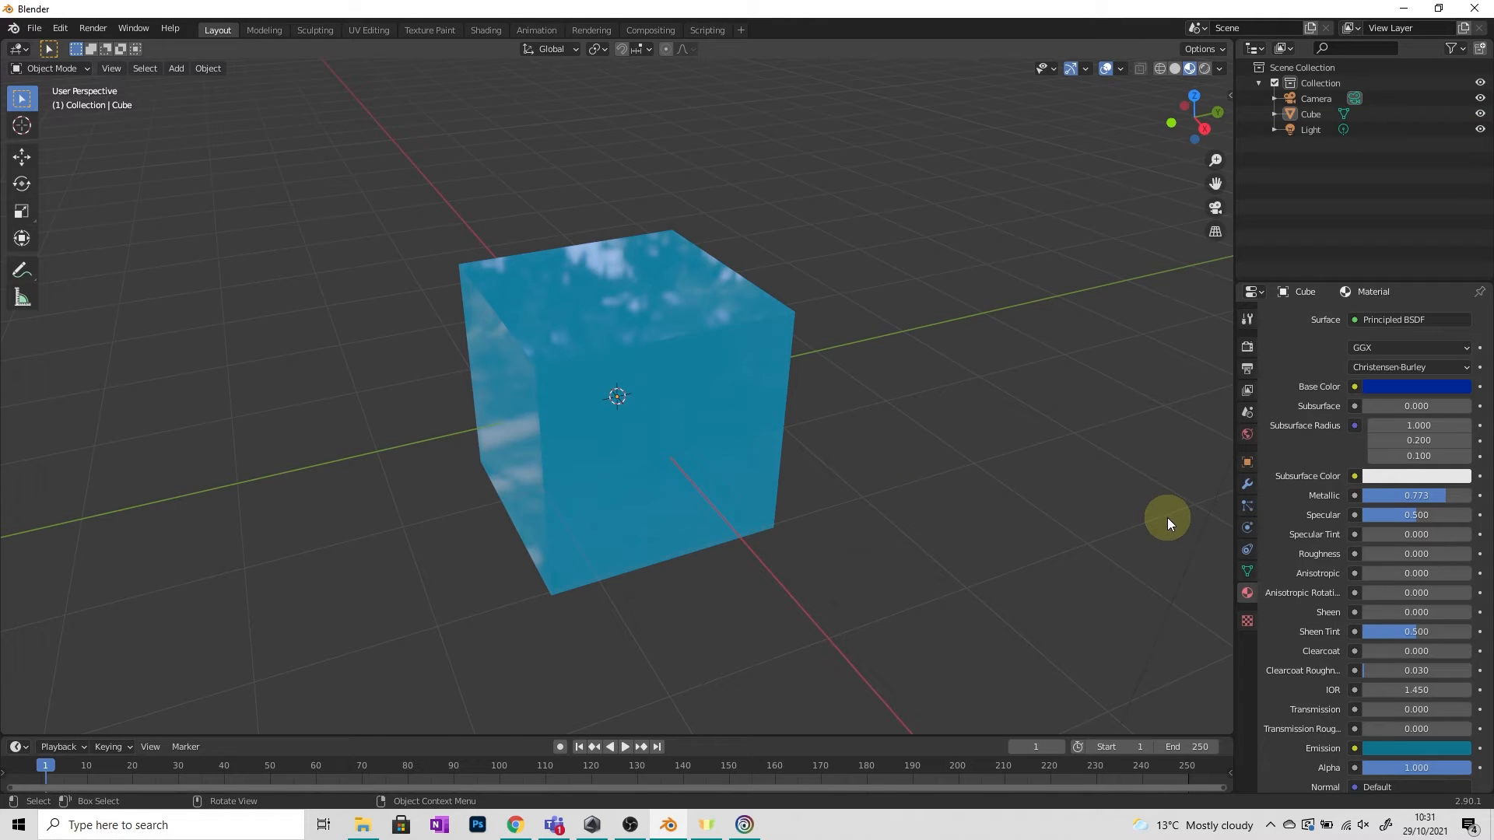
{"action": "scroll", "coordinate": [1360, 703], "scroll_direction": "up", "scroll_amount": 5}
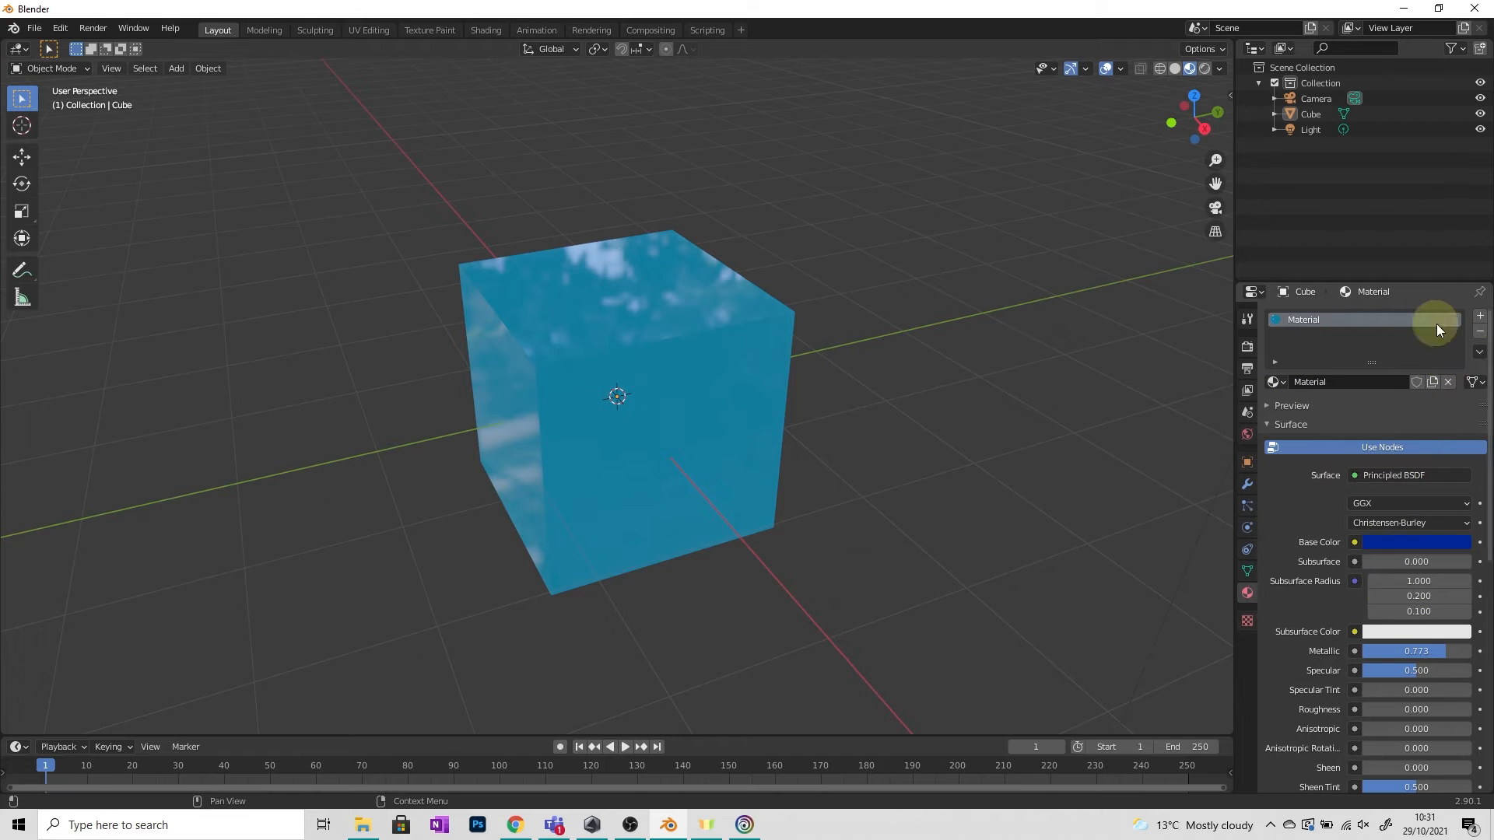
{"action": "left_click", "coordinate": [1481, 335]}
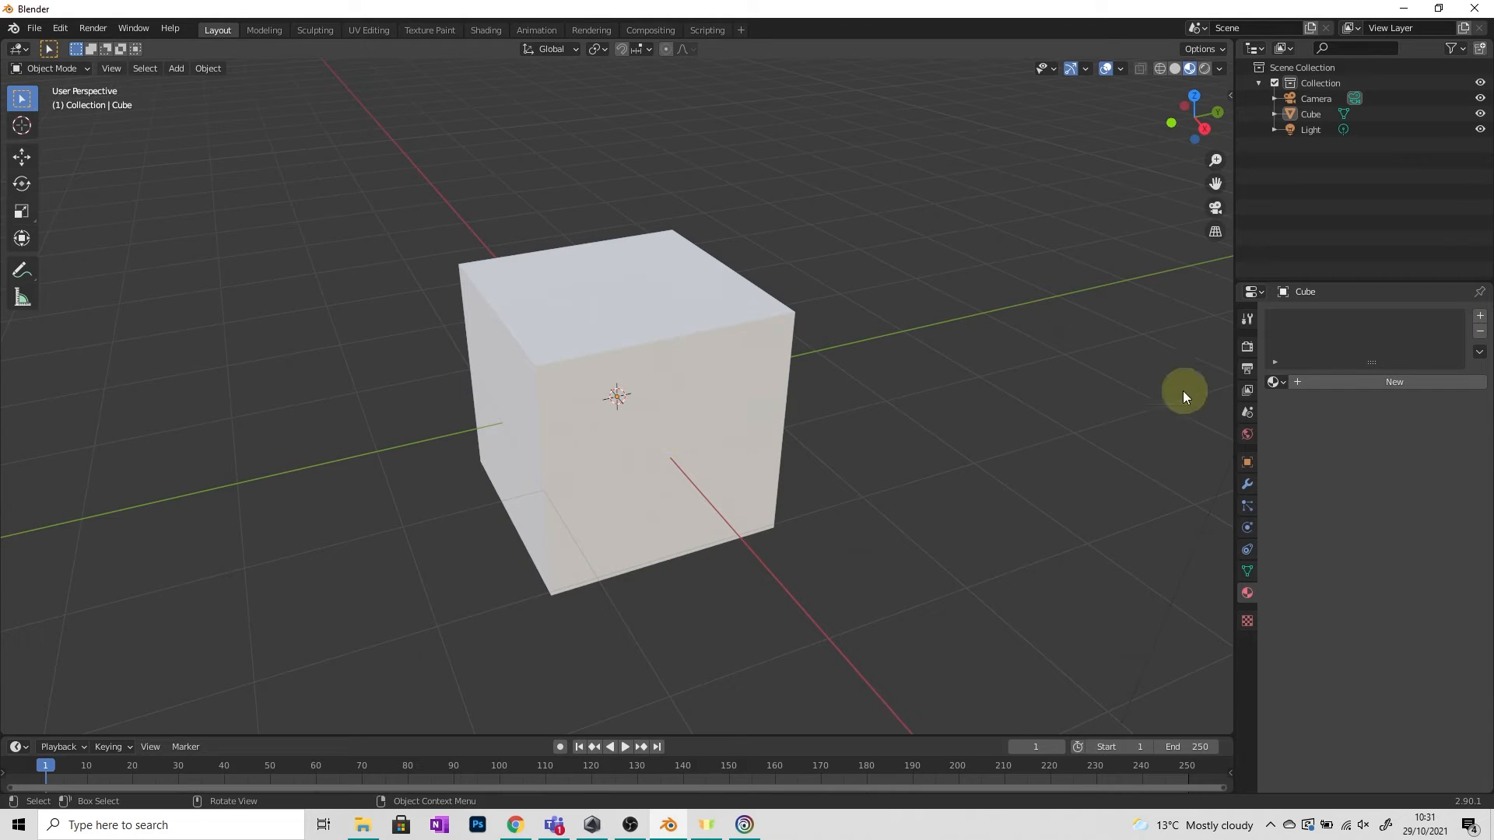
Create a new material for the cube and set its Base Color to red.
{"action": "left_click", "coordinate": [1380, 382]}
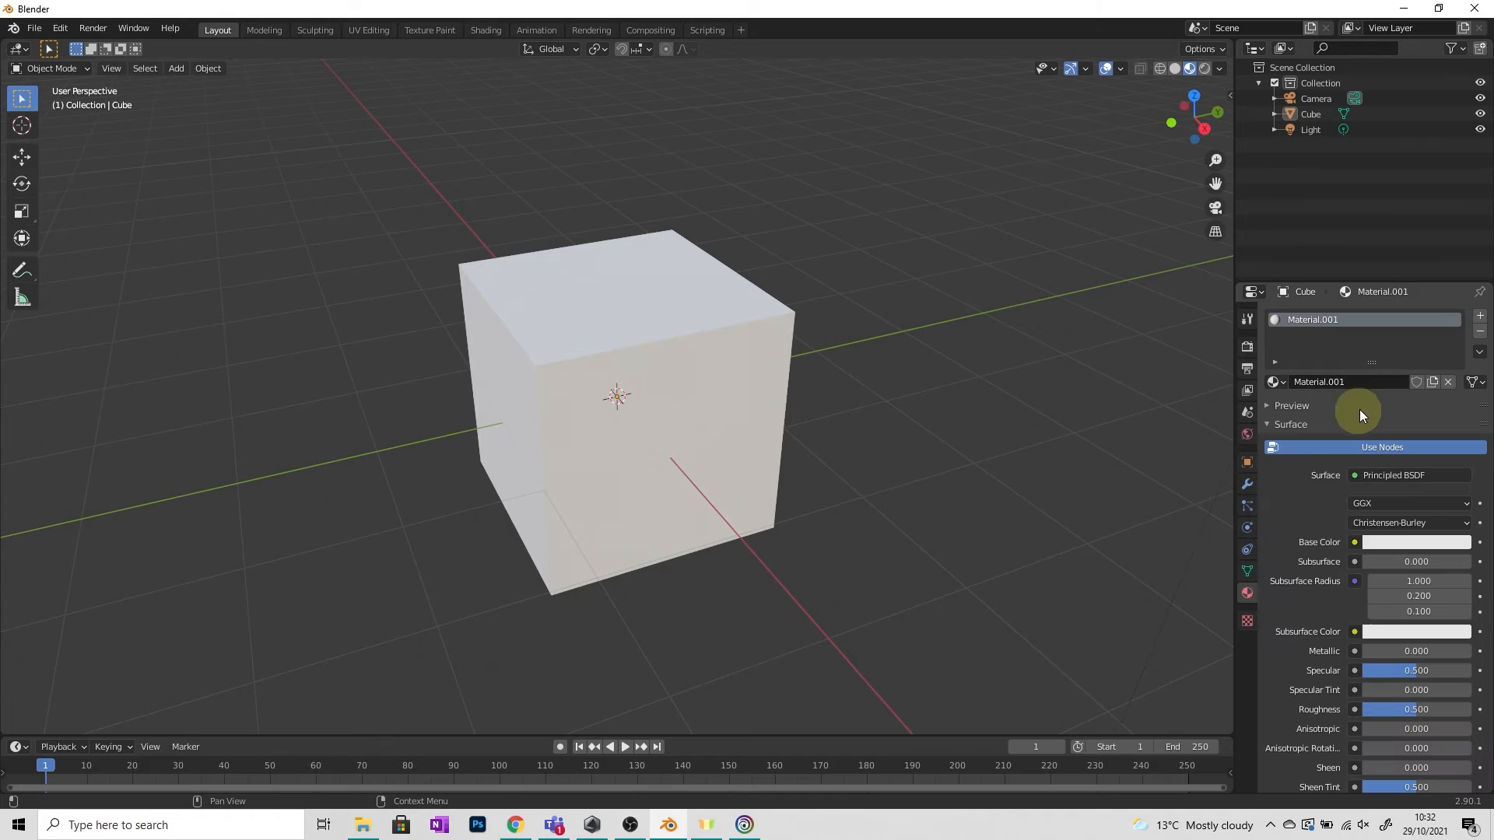
{"action": "left_click", "coordinate": [1432, 544]}
{"action": "left_click_drag", "start_coordinate": [1391, 399], "coordinate": [1389, 436]}
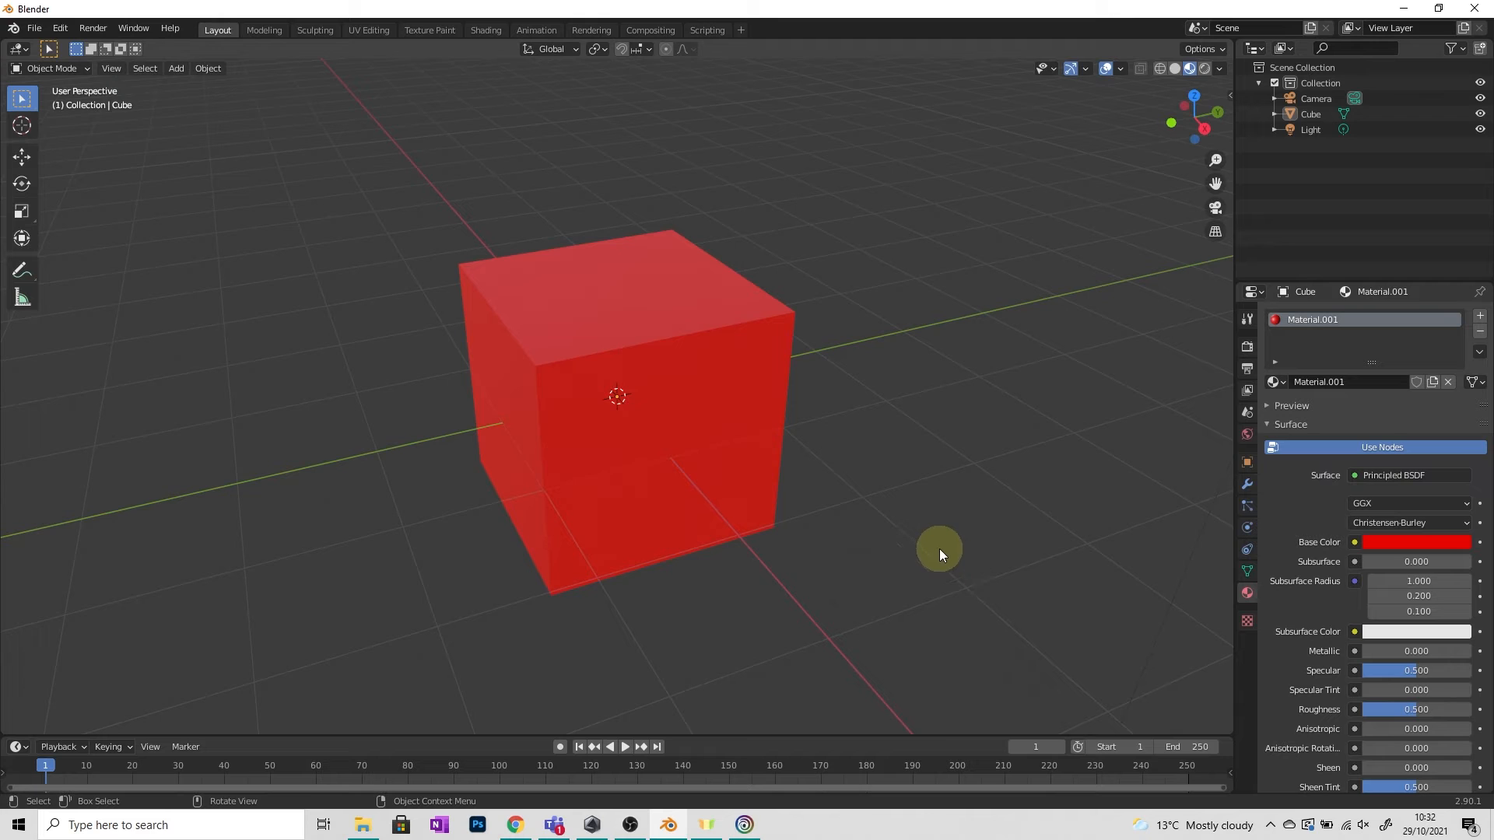
Enlarge the bottom timeline area and switch it to the Shader Editor.
{"action": "left_click_drag", "start_coordinate": [923, 734], "coordinate": [897, 489]}
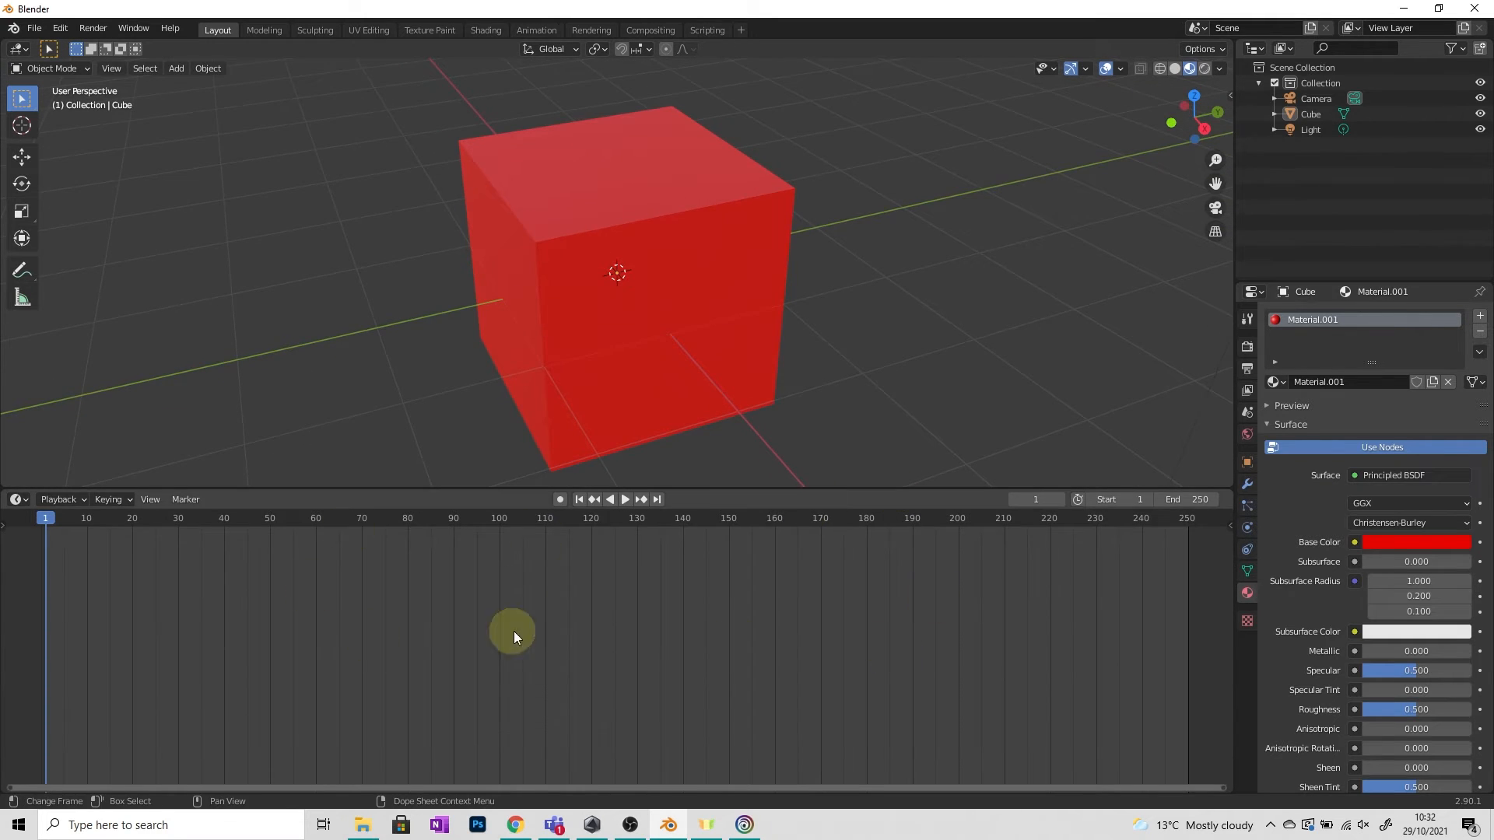
{"action": "left_click", "coordinate": [19, 501]}
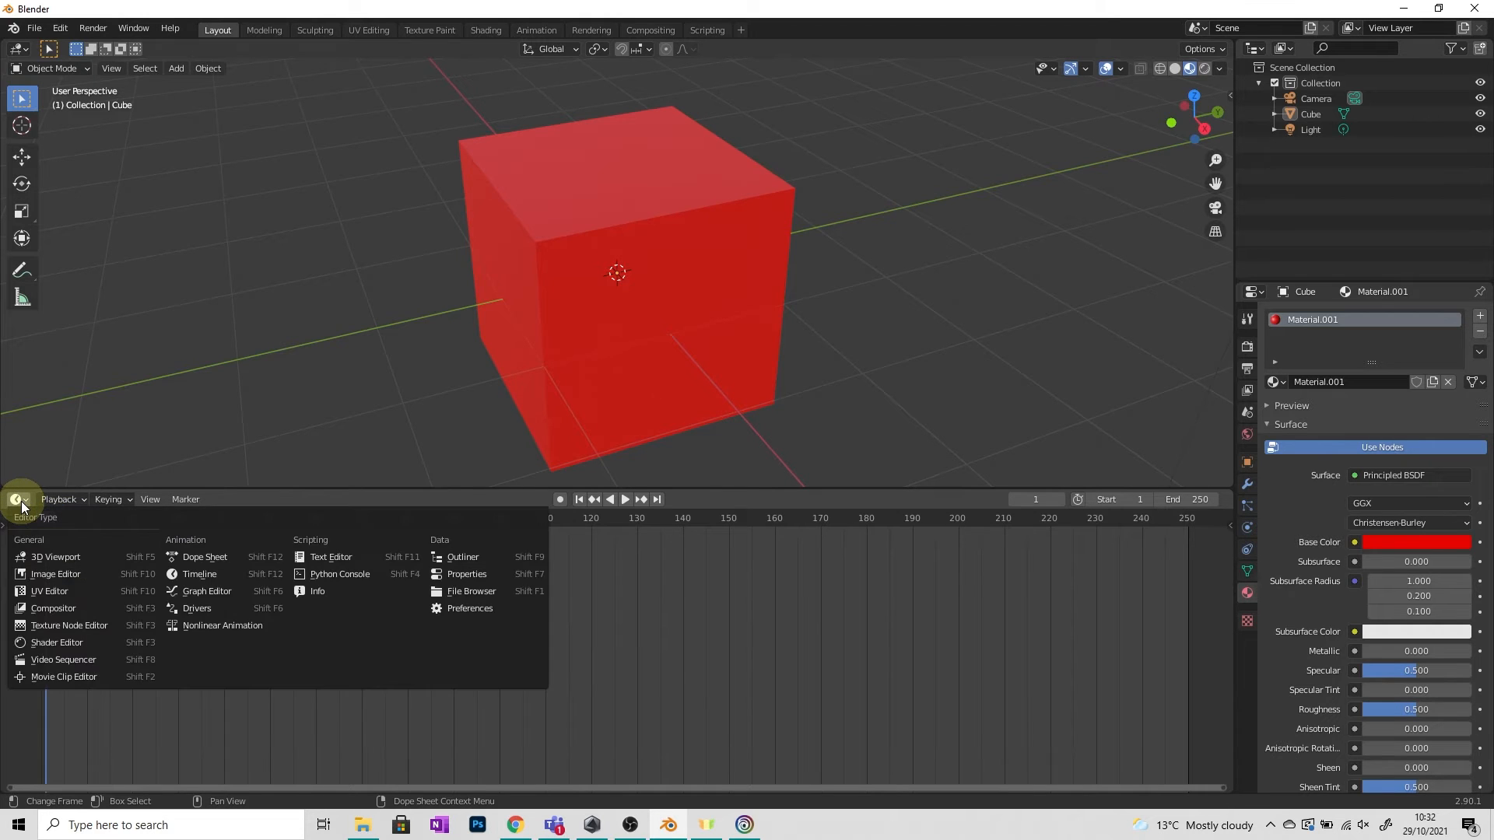
{"action": "left_click", "coordinate": [64, 644]}
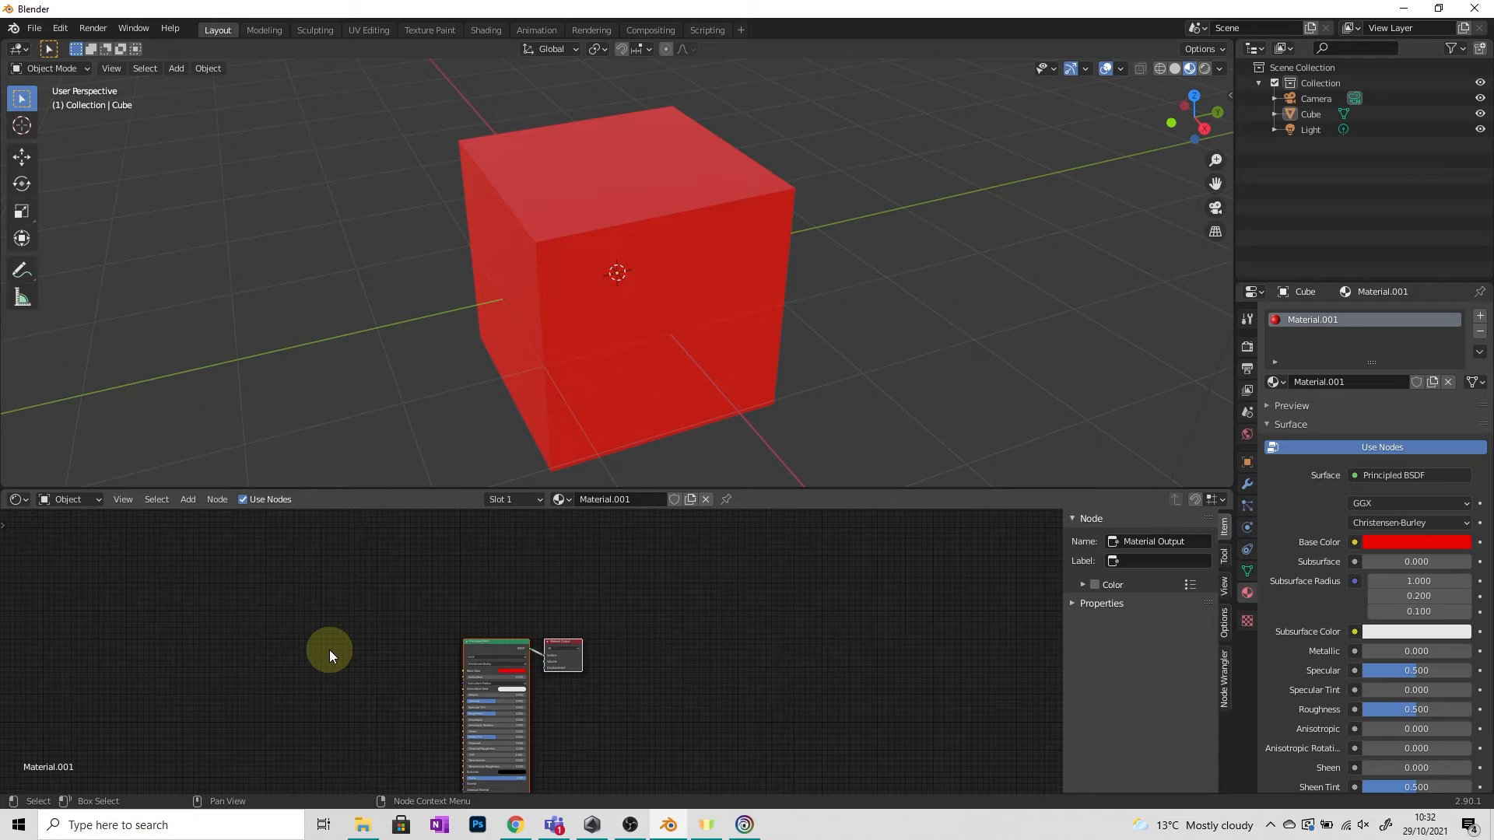
Spread out the Principled BSDF and Material Output nodes in the Shader Editor.
{"action": "left_click", "coordinate": [505, 646]}
{"action": "left_click_drag", "start_coordinate": [562, 649], "coordinate": [681, 652]}
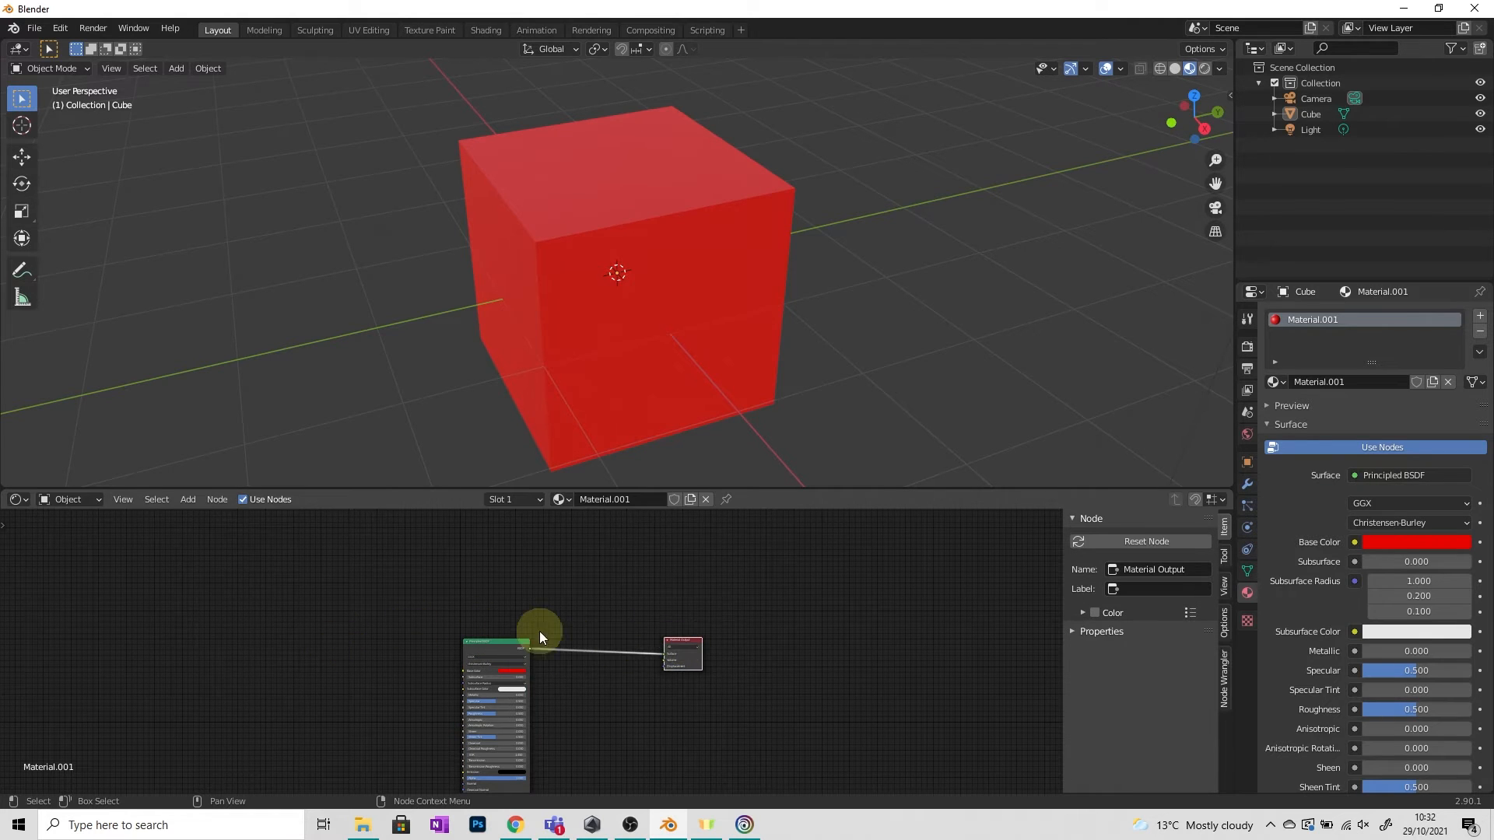
{"action": "left_click_drag", "start_coordinate": [504, 637], "coordinate": [577, 602]}
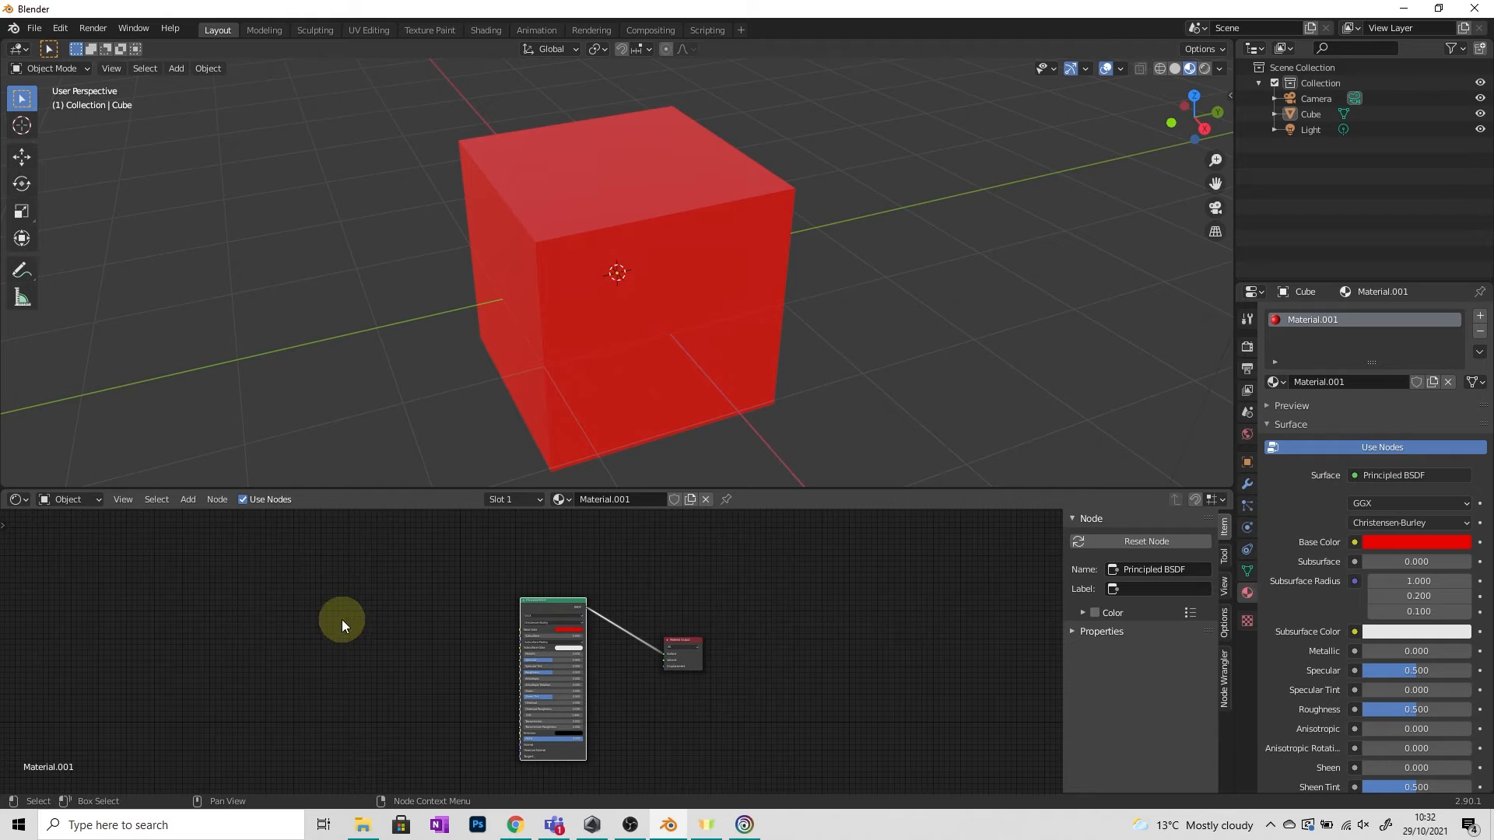
{"action": "scroll", "coordinate": [476, 637], "scroll_direction": "up", "scroll_amount": 2}
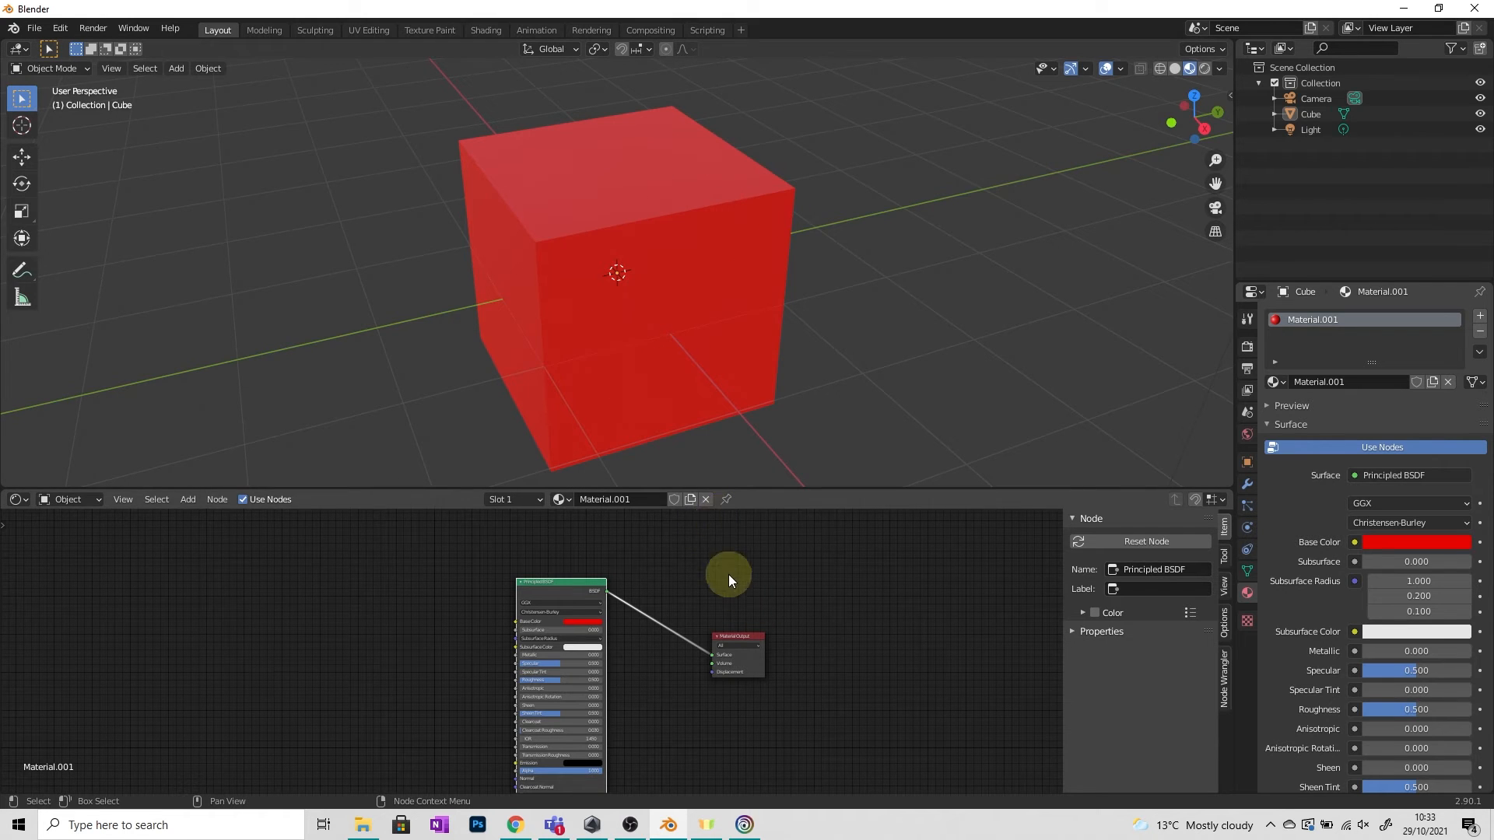
Unlink the red material from the cube and create a new material.
{"action": "left_click", "coordinate": [706, 500]}
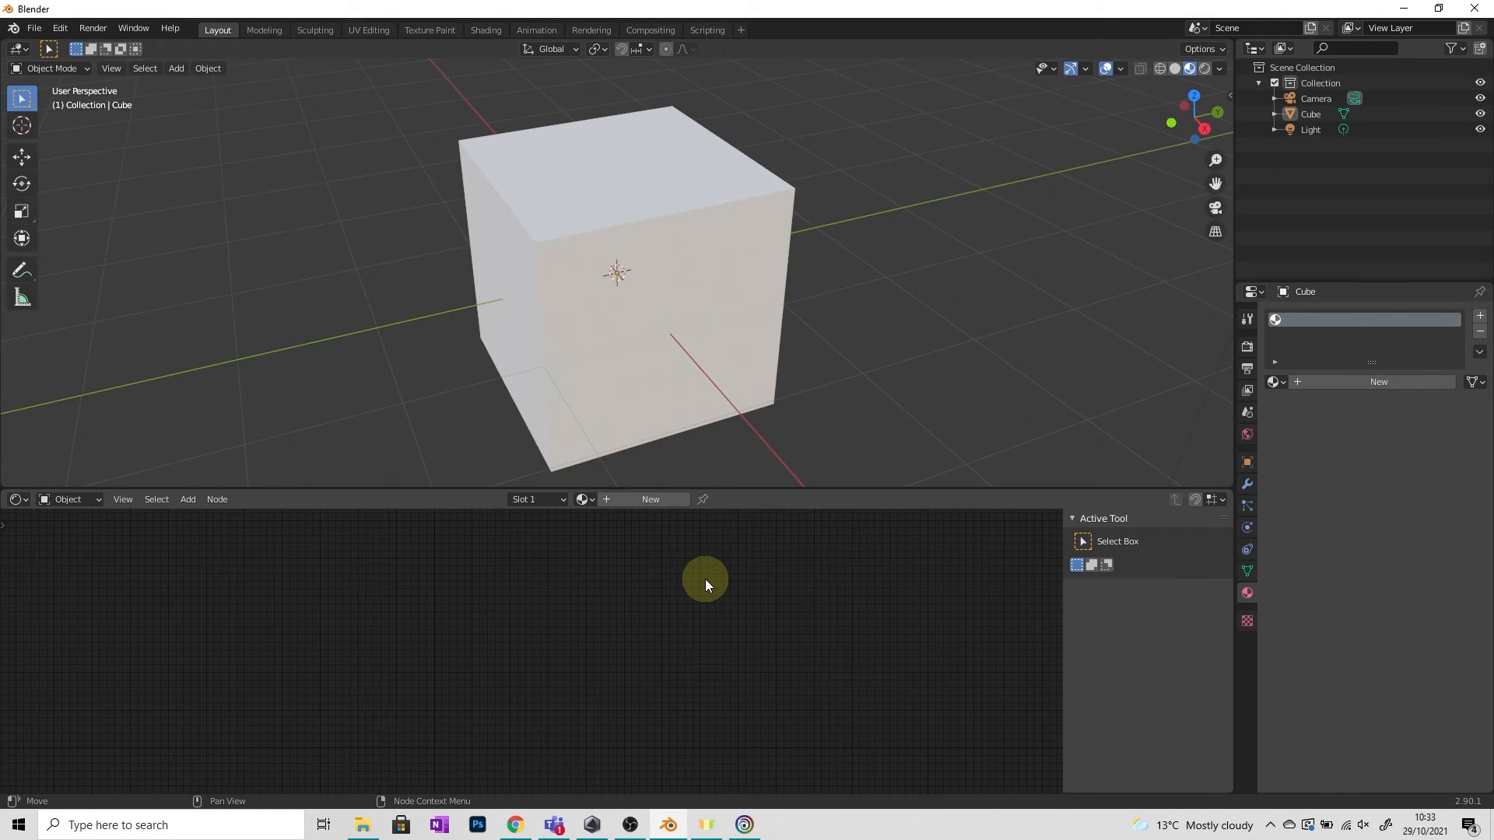
{"action": "left_click", "coordinate": [637, 498]}
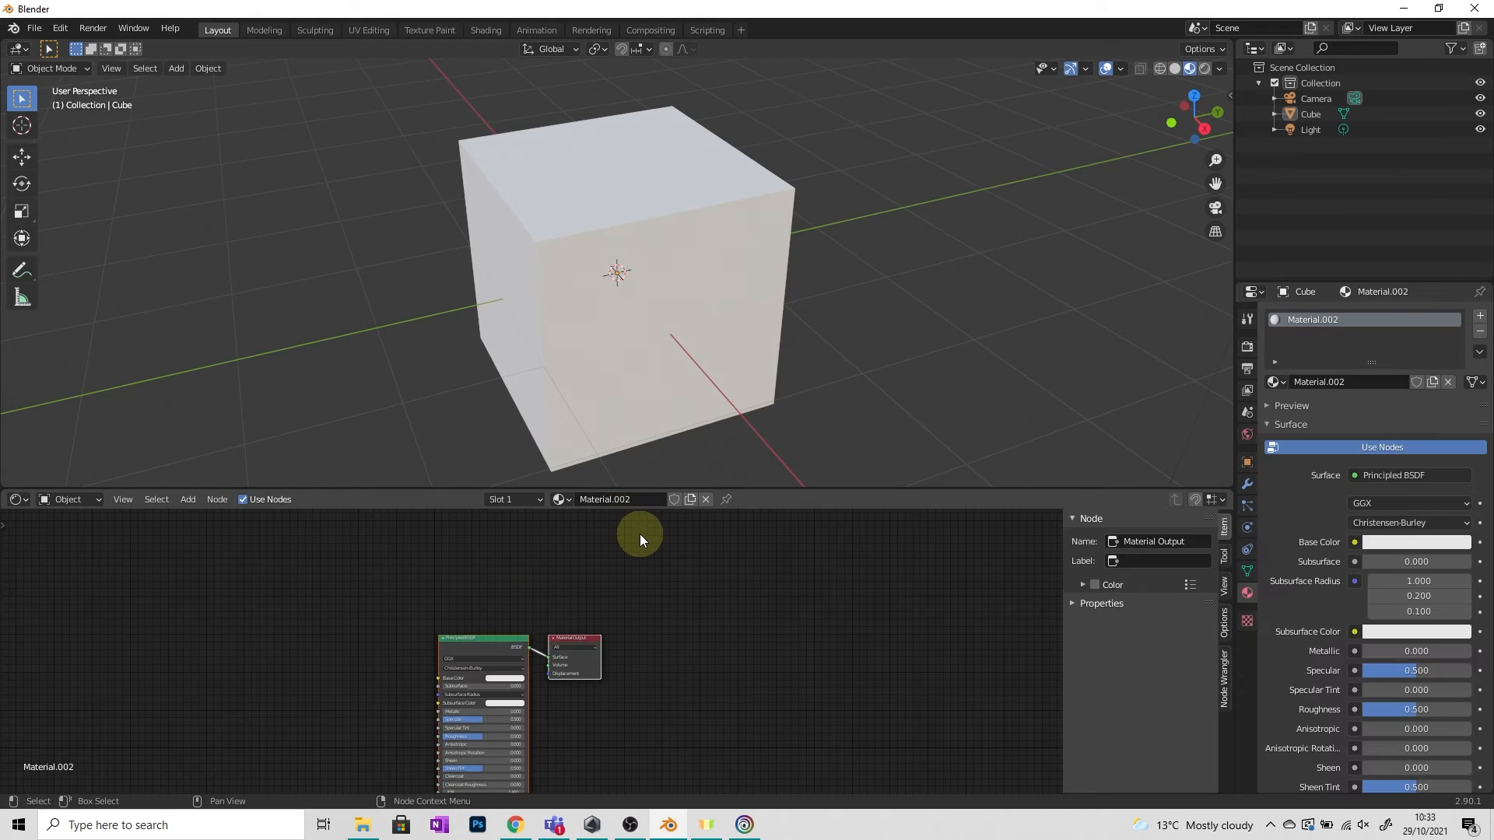
Rename the new material Sneakoscope and move its nodes up in the editor.
{"action": "double_click", "coordinate": [639, 502]}
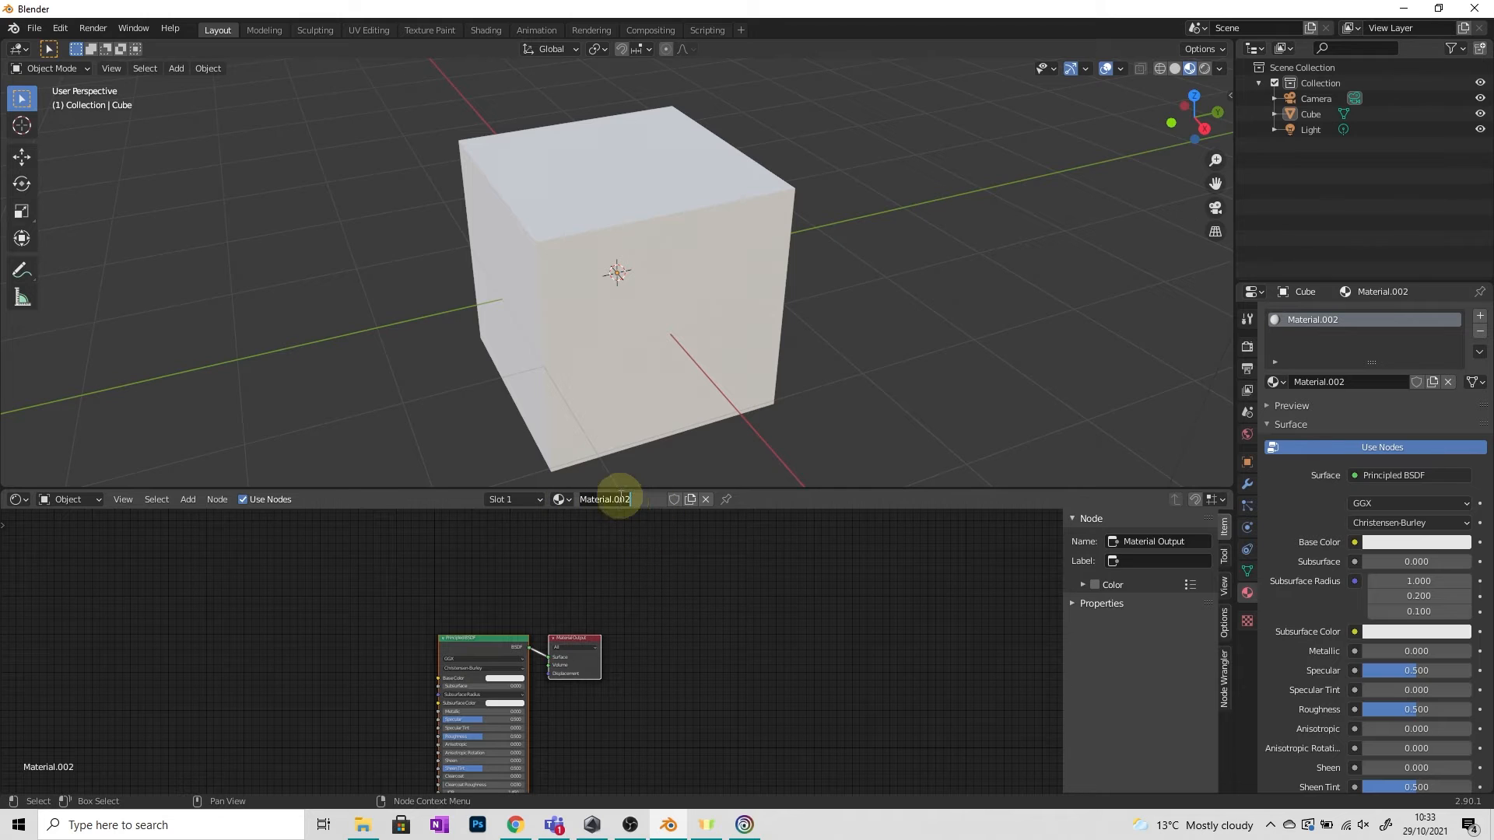
{"action": "key", "text": "BackSpace"}
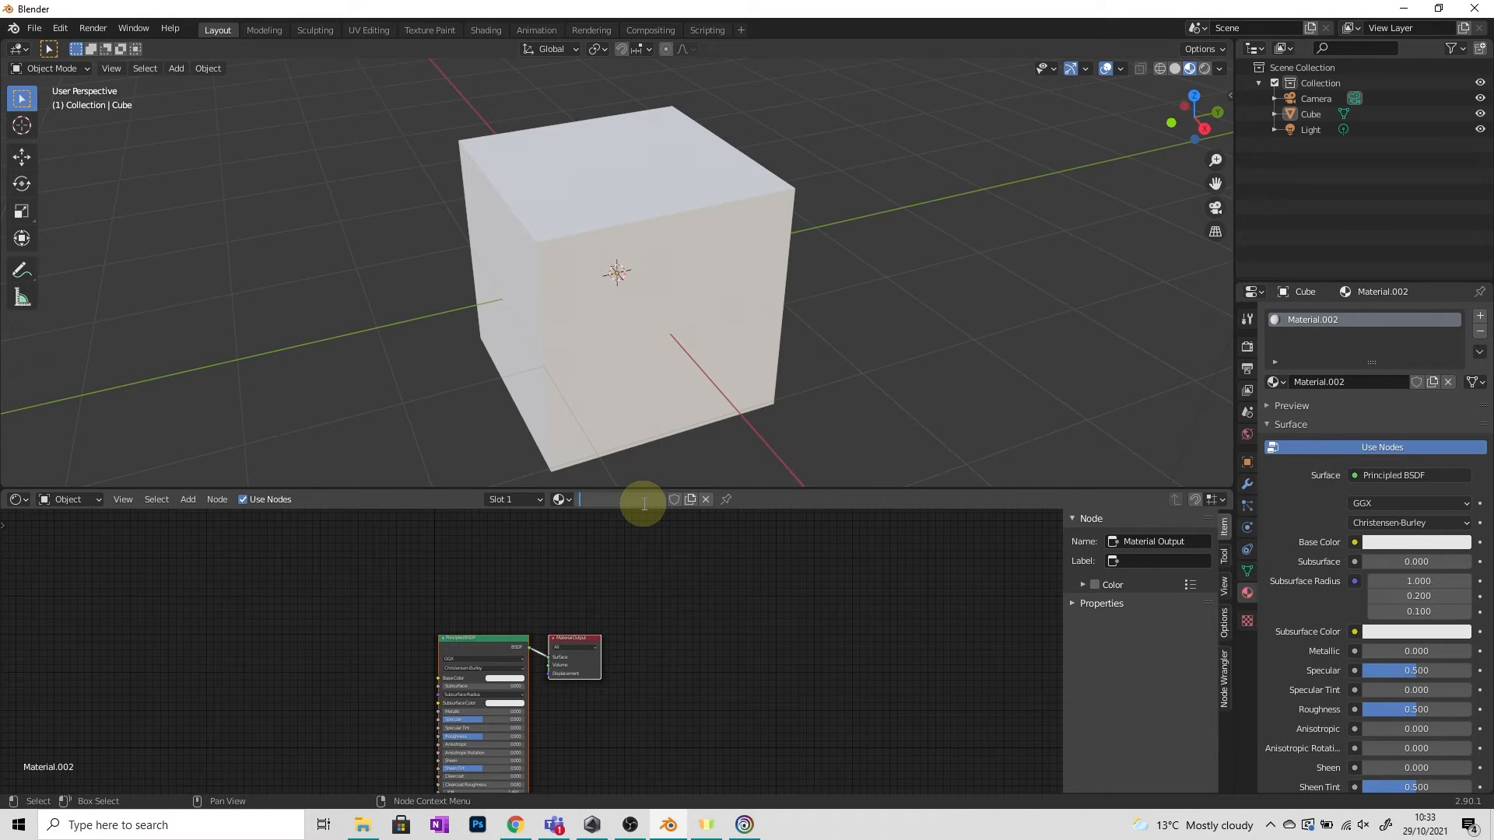
{"action": "type", "text": "Sneakoscope"}
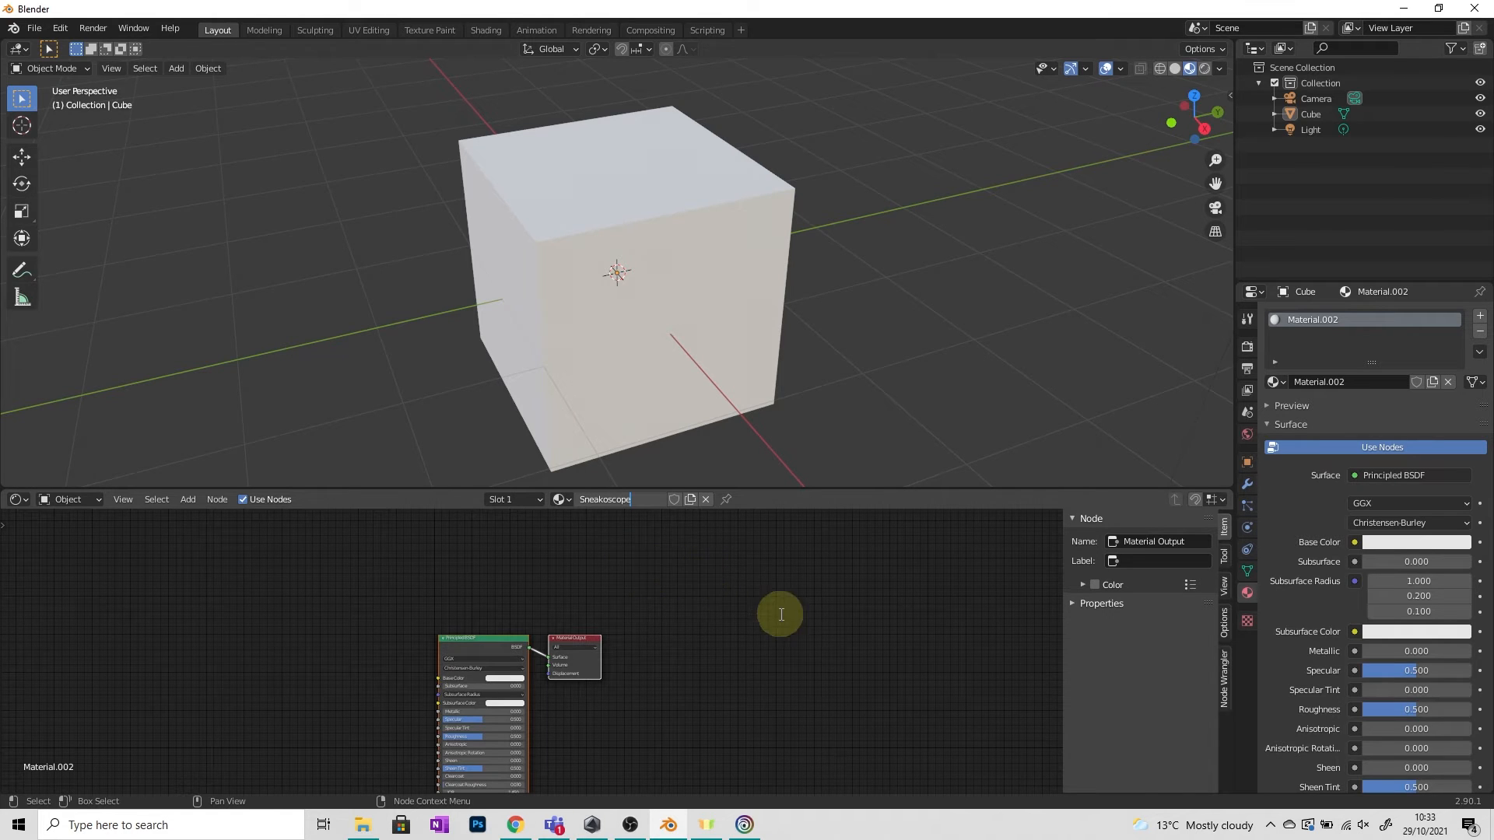
{"action": "key", "text": "Return"}
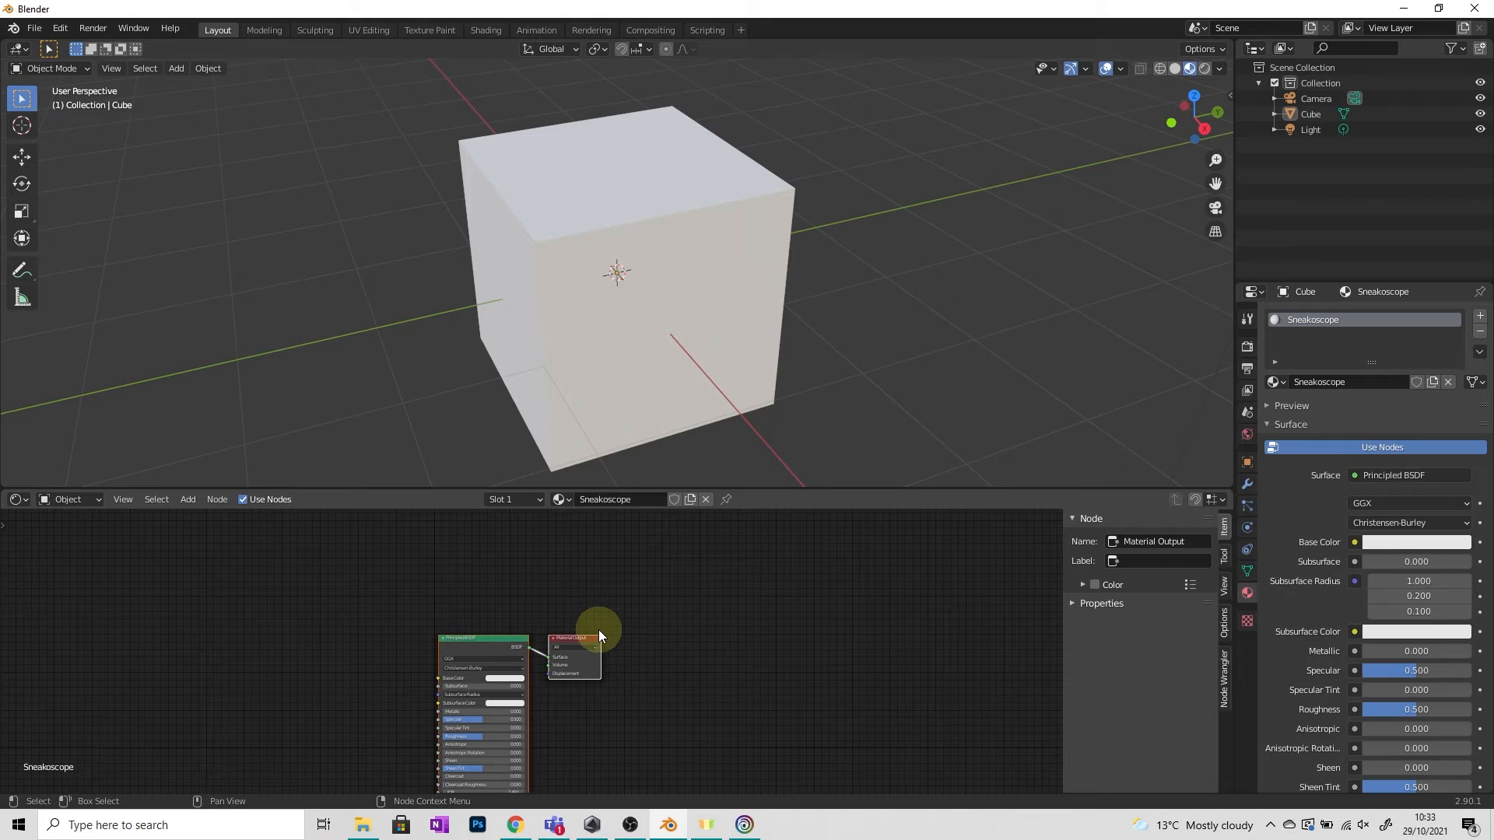
{"action": "left_click_drag", "start_coordinate": [568, 637], "coordinate": [654, 551]}
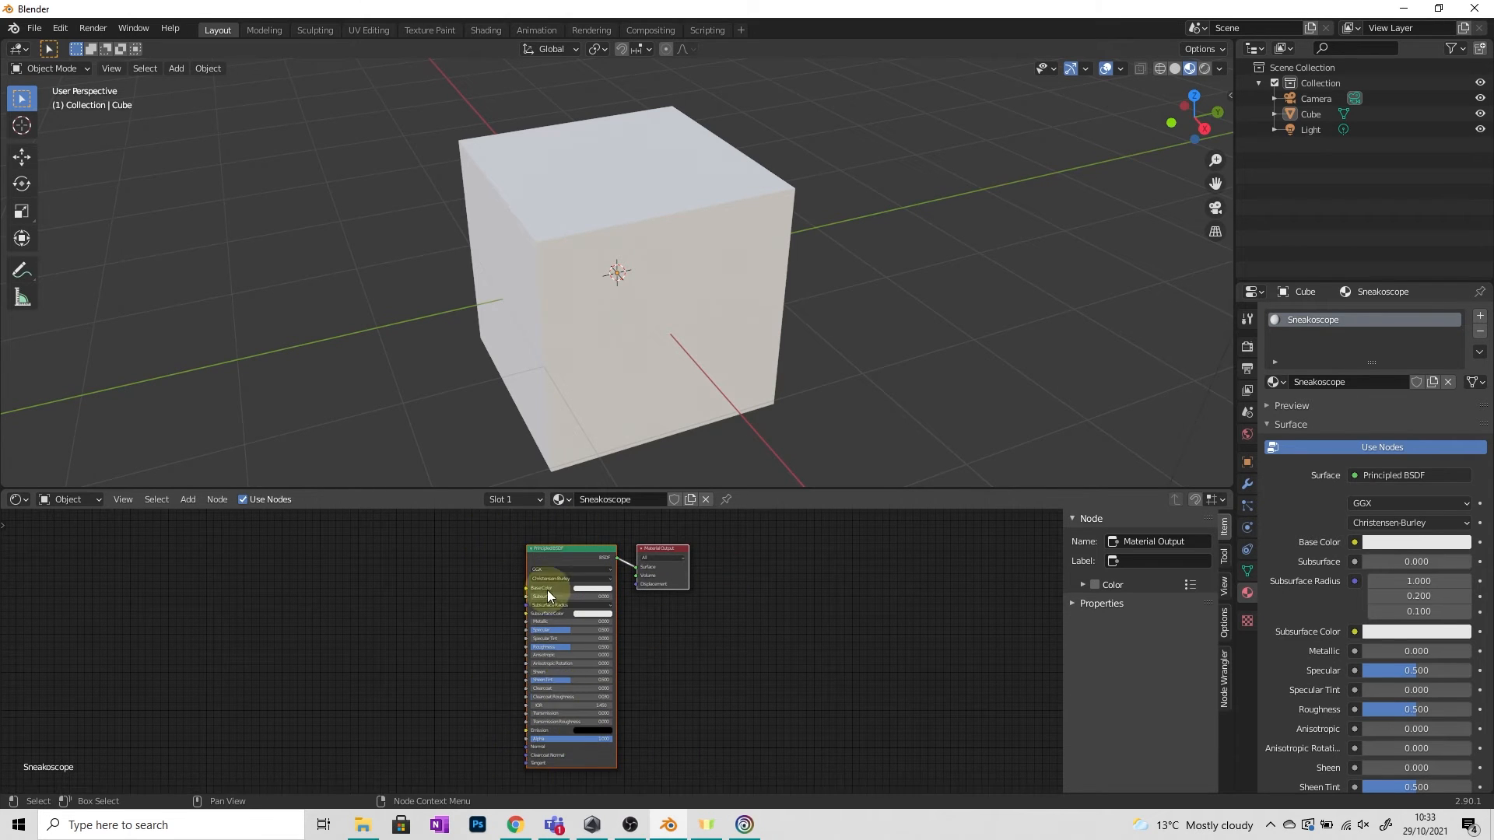
Drag the 'Sneakoscope demo final trimmed' image from Downloads into the Shader Editor and connect its Color to Base Color.
{"action": "left_click", "coordinate": [362, 825]}
{"action": "left_click", "coordinate": [1438, 7]}
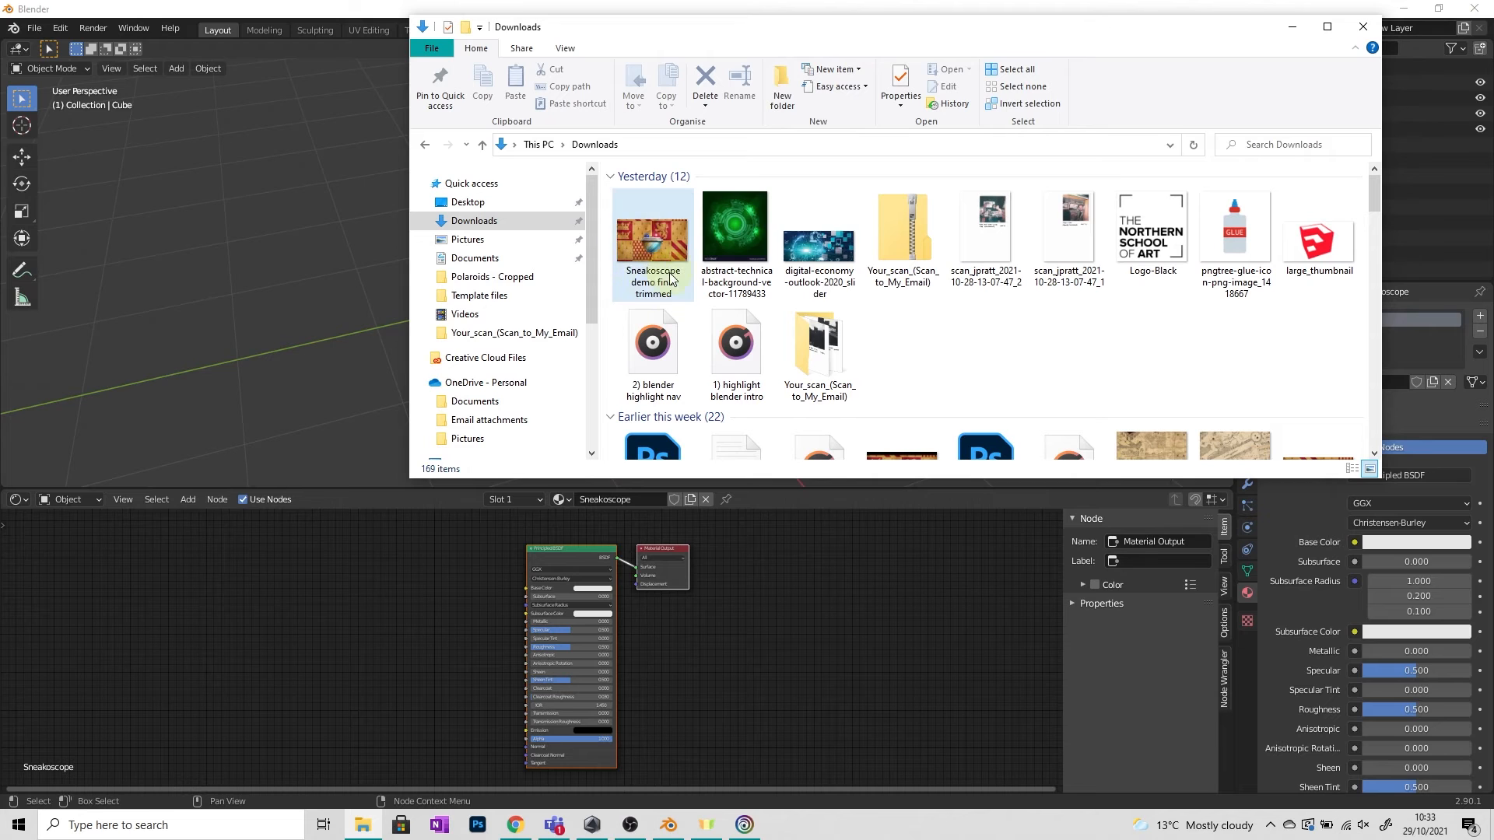
{"action": "left_click_drag", "start_coordinate": [661, 241], "coordinate": [464, 526]}
{"action": "left_click_drag", "start_coordinate": [329, 627], "coordinate": [328, 628]}
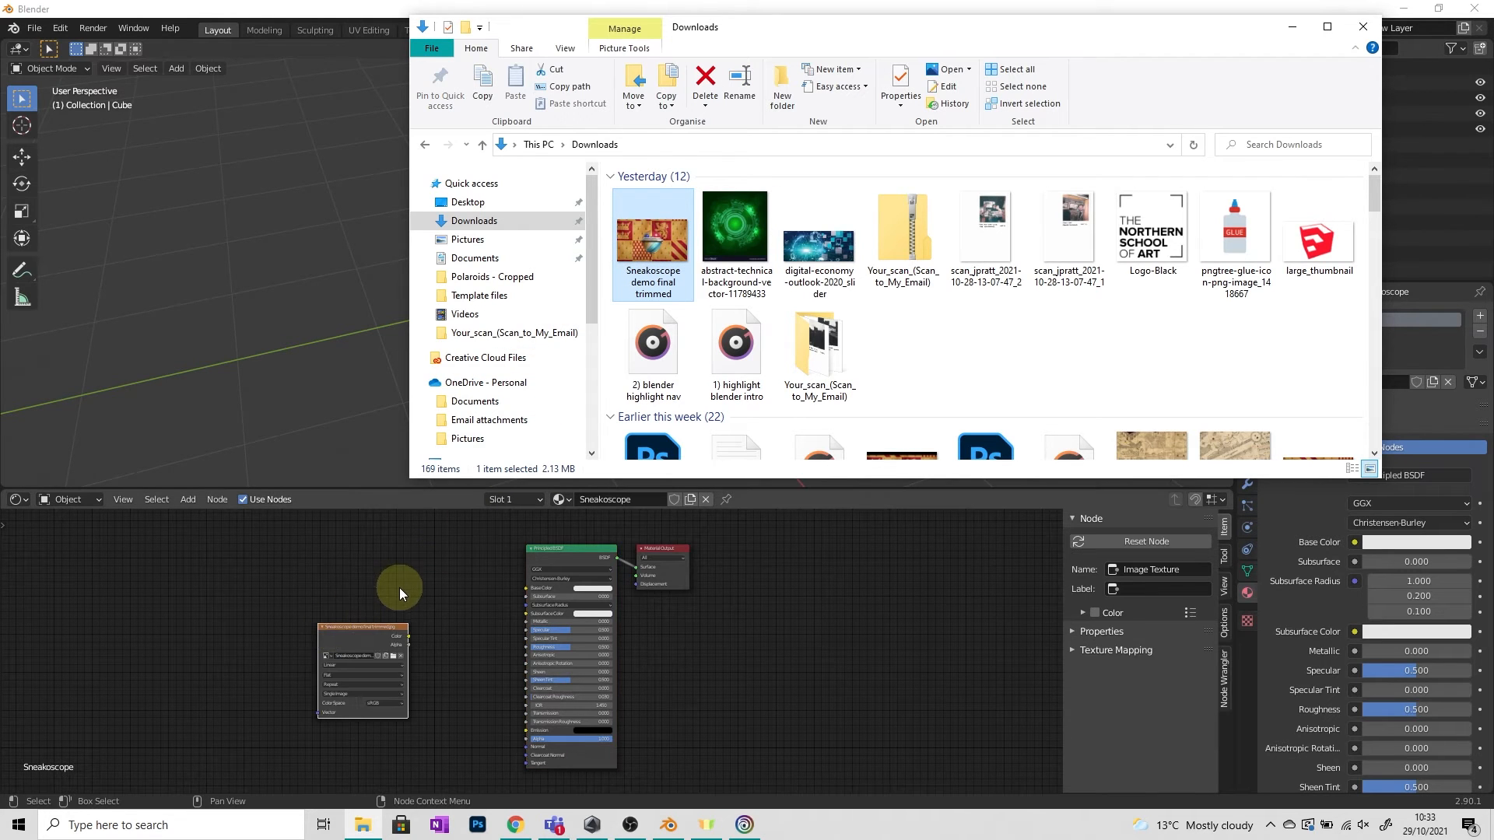
{"action": "left_click", "coordinate": [403, 624]}
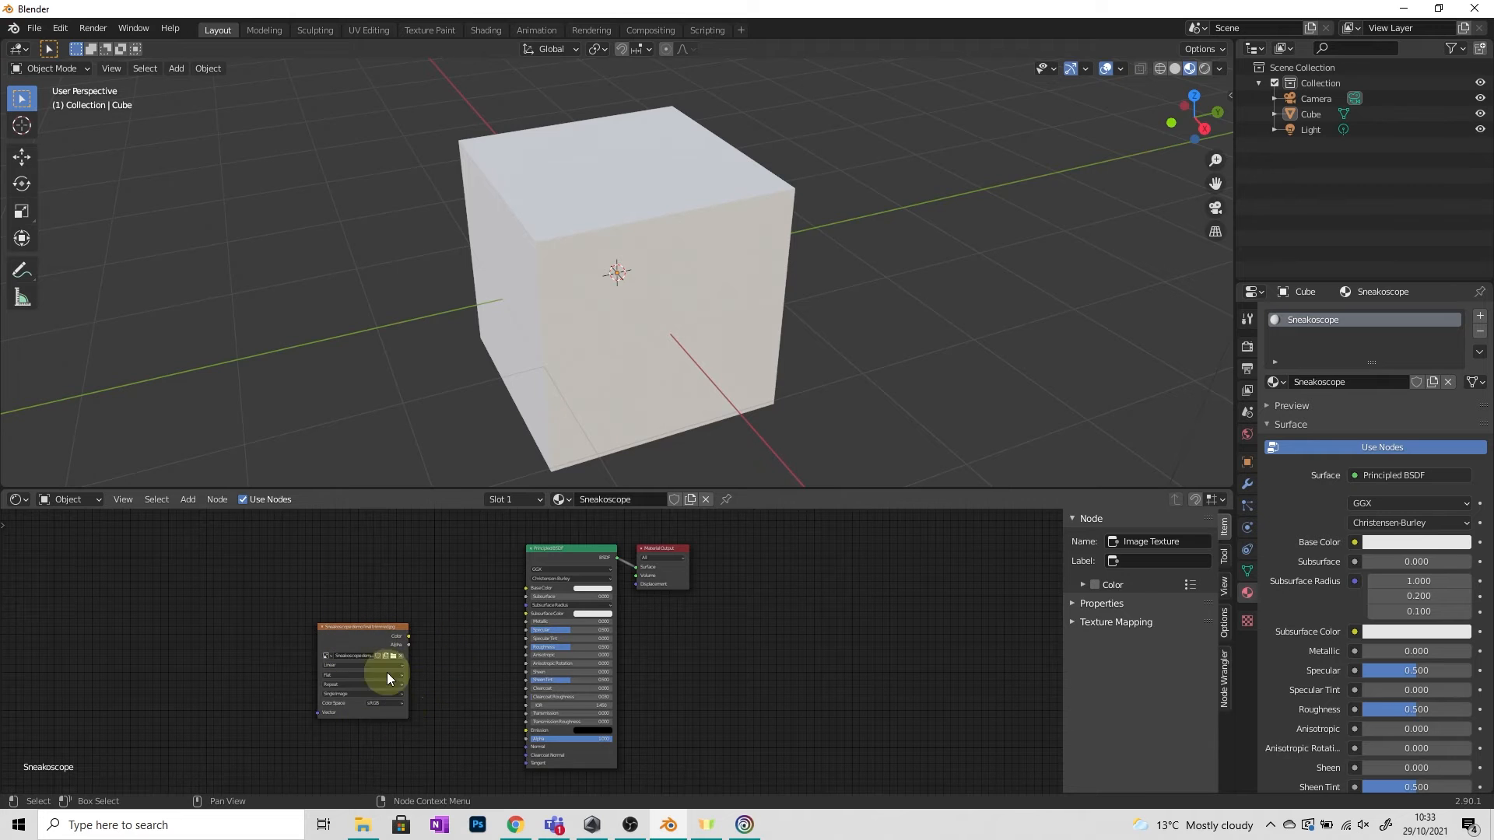
{"action": "left_click_drag", "start_coordinate": [366, 624], "coordinate": [349, 621]}
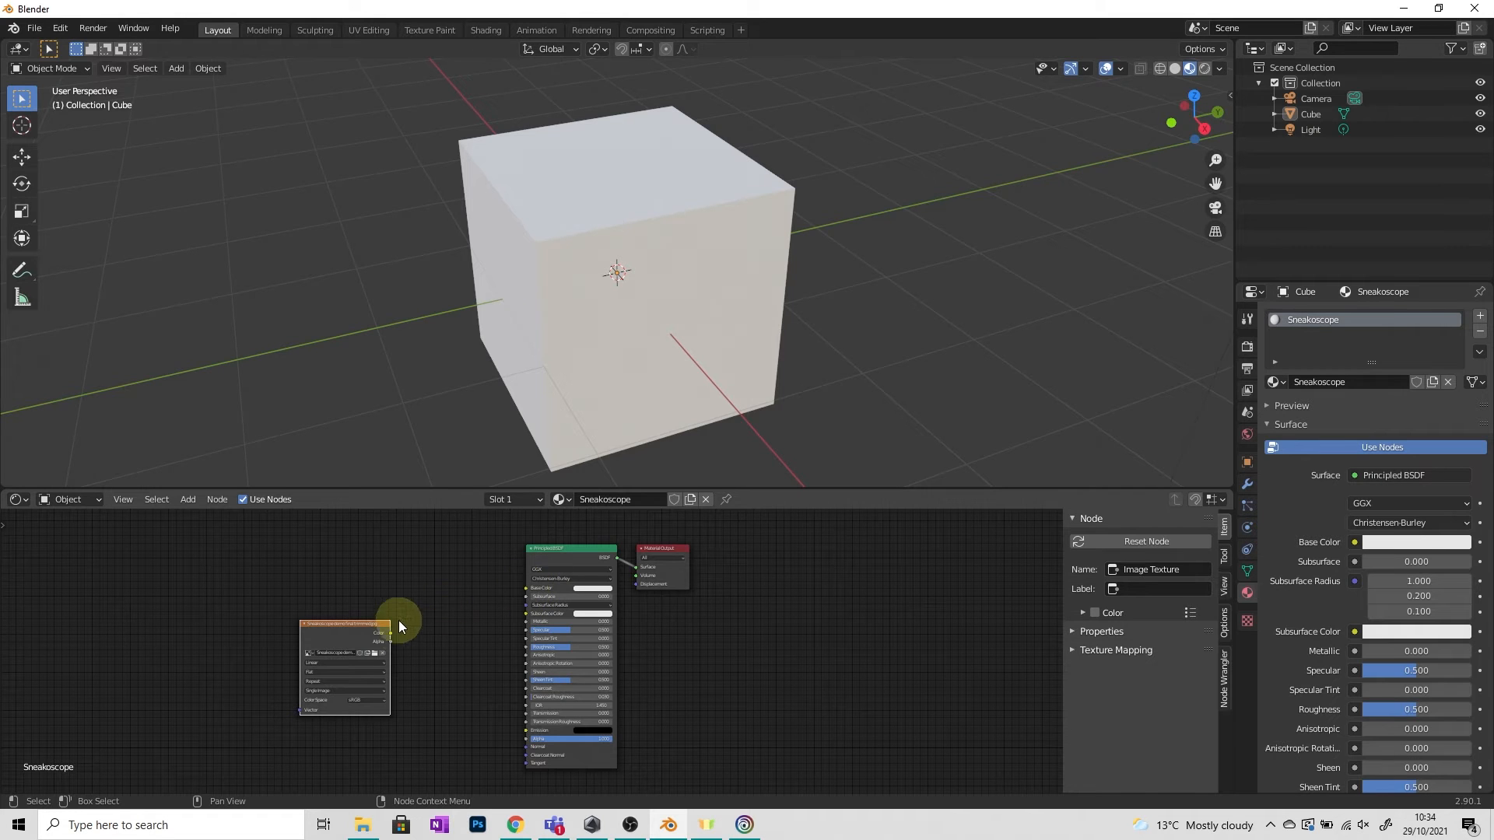
{"action": "left_click_drag", "start_coordinate": [392, 634], "coordinate": [526, 590]}
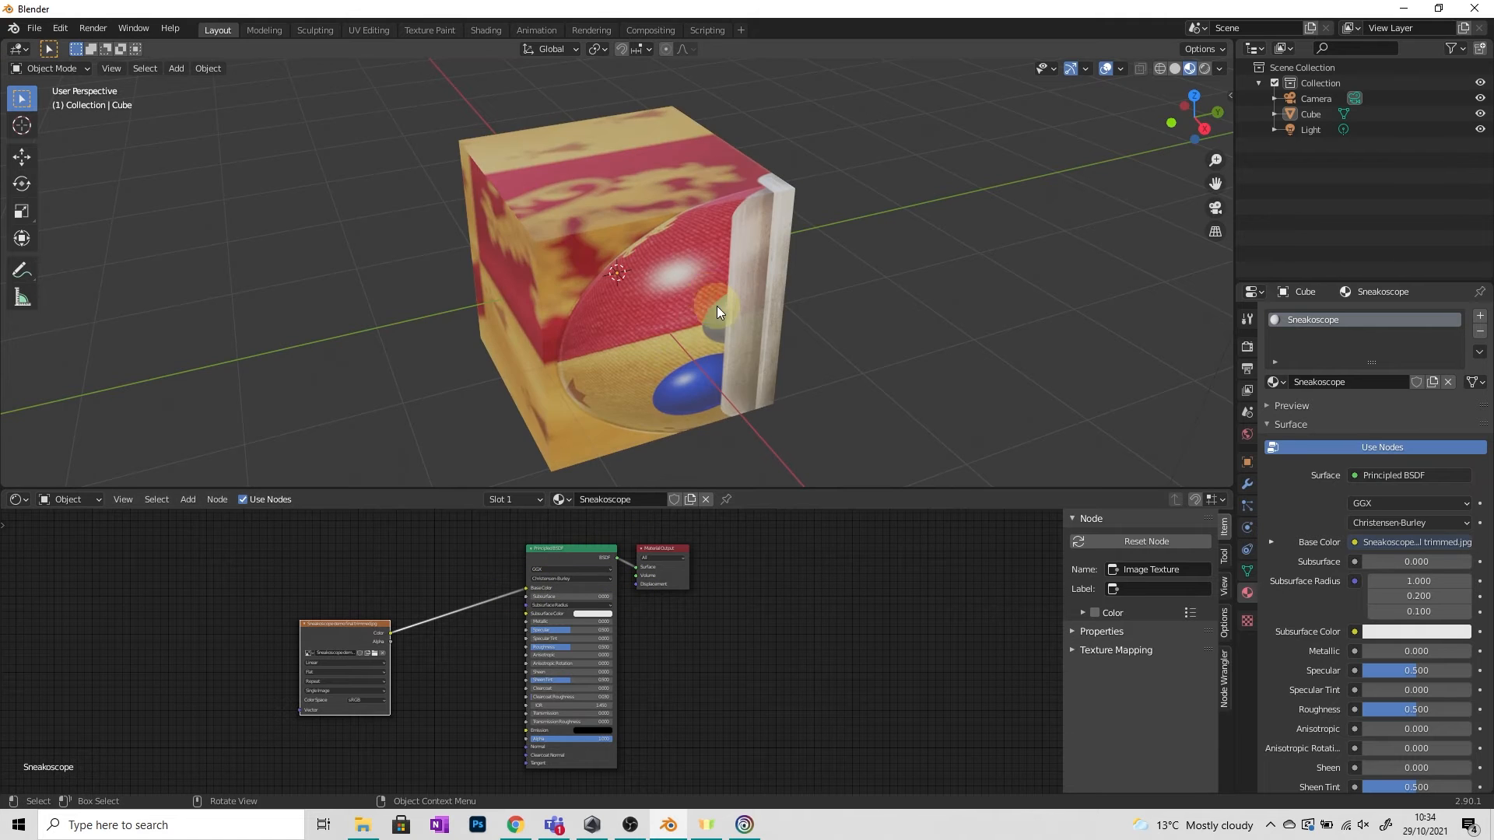
Shrink the Shader Editor area to give the viewport more room and select the cube.
{"action": "middle_click_drag", "start_coordinate": [716, 306], "coordinate": [751, 298]}
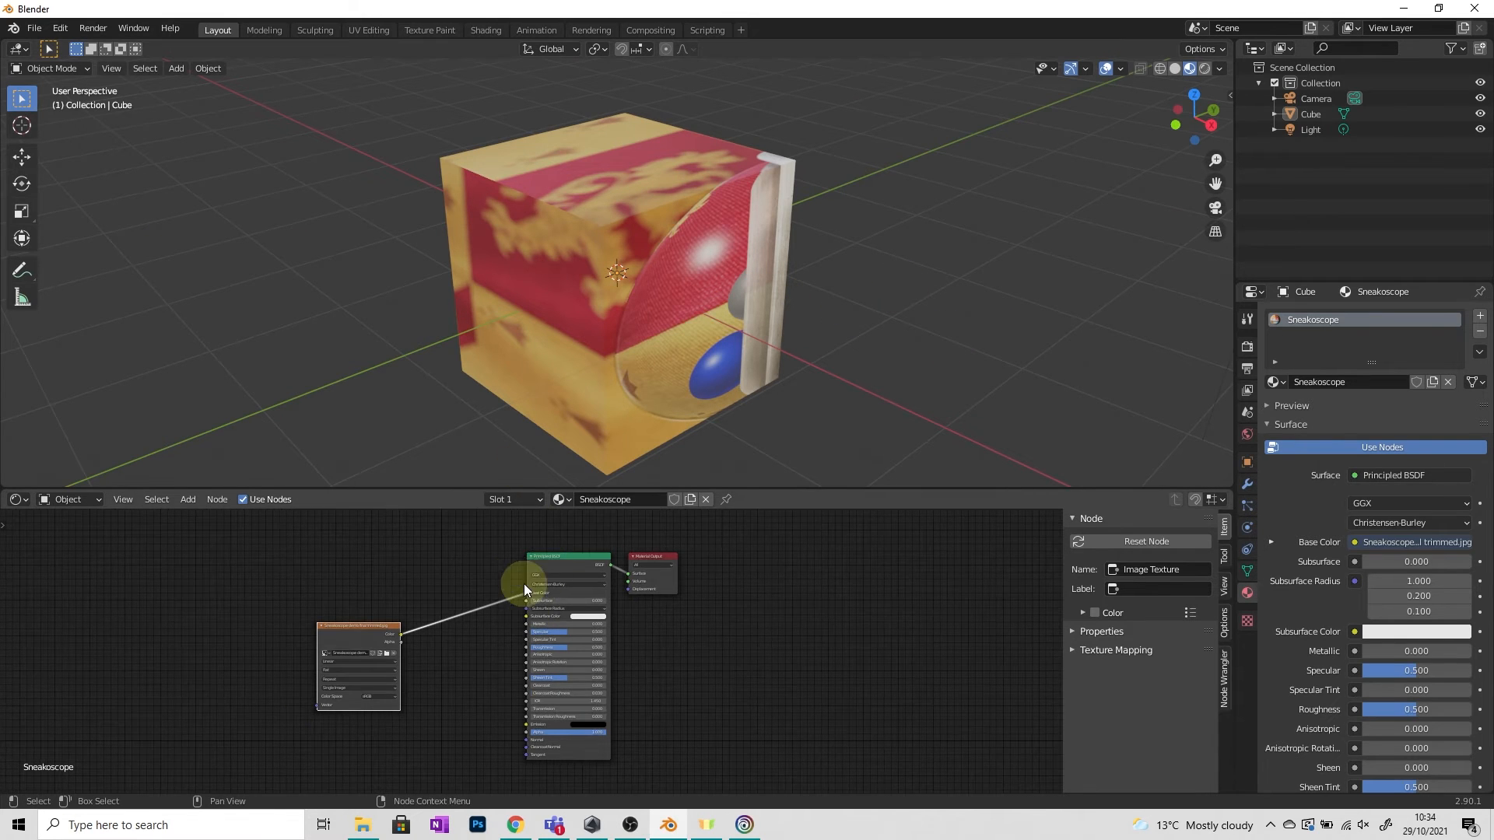
{"action": "middle_click_drag", "start_coordinate": [562, 634], "coordinate": [872, 618]}
{"action": "scroll", "coordinate": [701, 660], "scroll_direction": "up", "scroll_amount": 3}
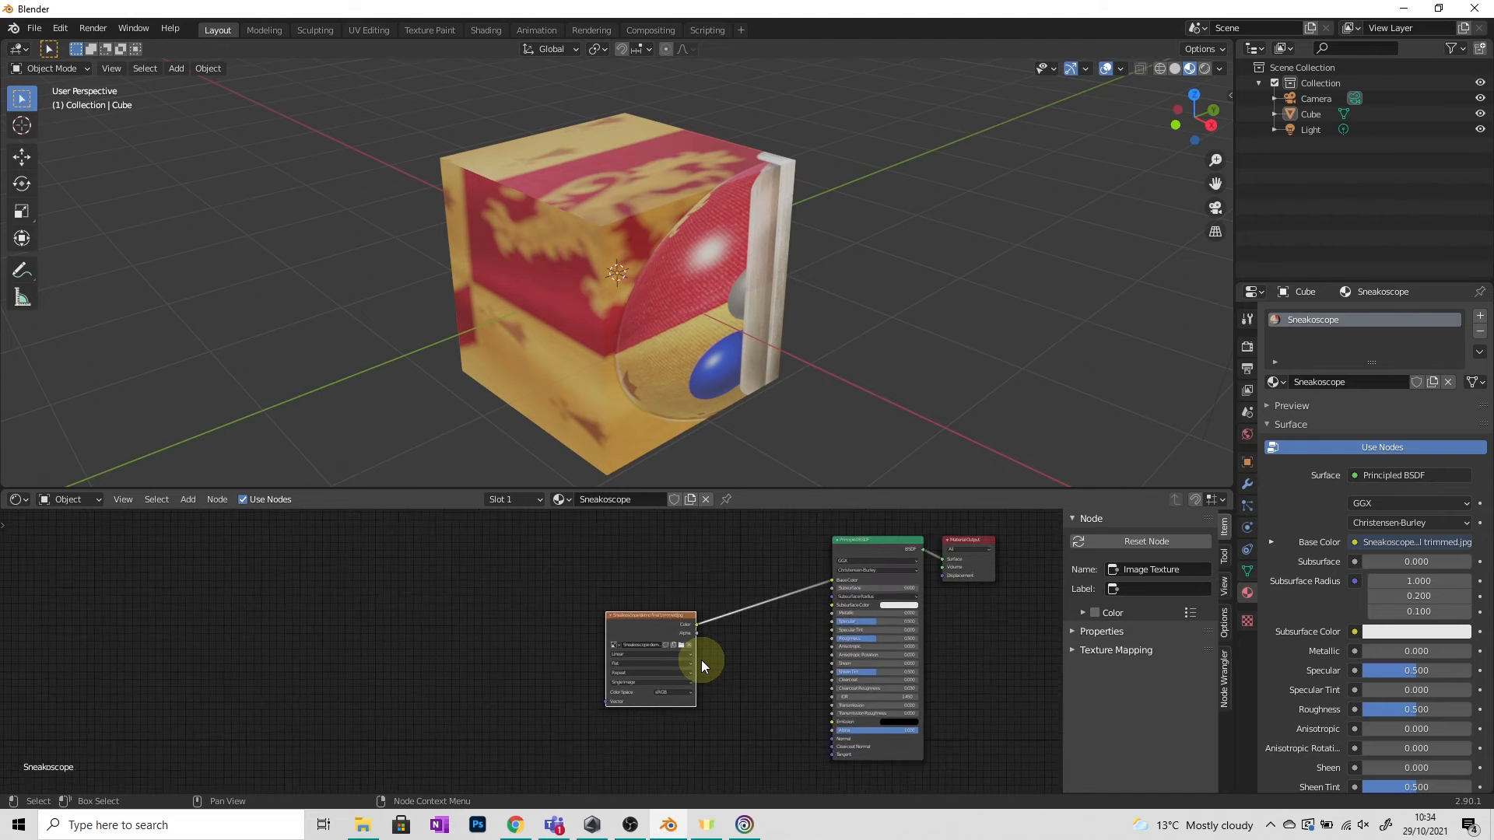
{"action": "scroll", "coordinate": [563, 598], "scroll_direction": "down", "scroll_amount": 1}
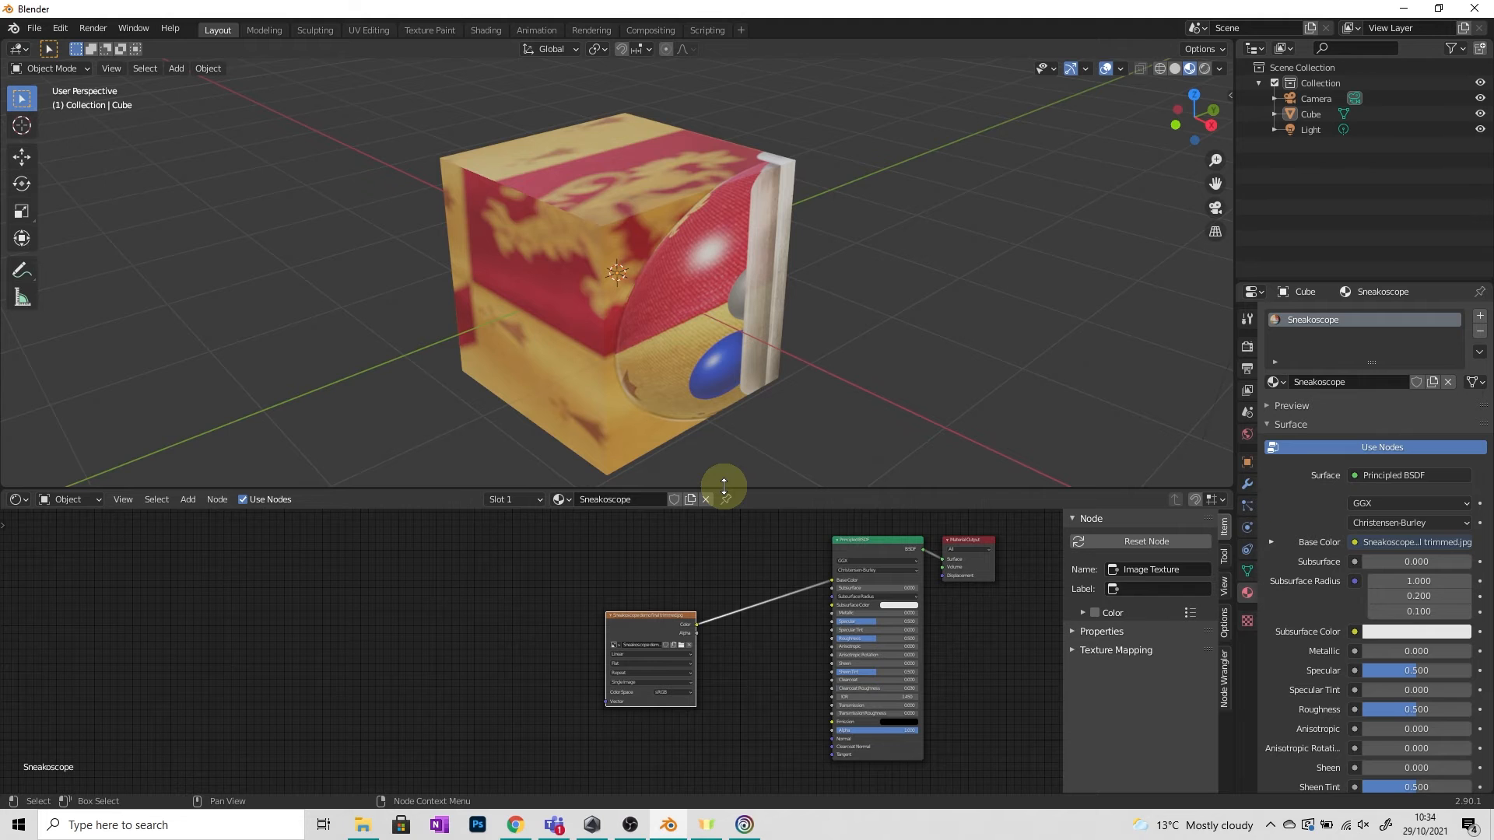
{"action": "left_click_drag", "start_coordinate": [724, 487], "coordinate": [729, 751]}
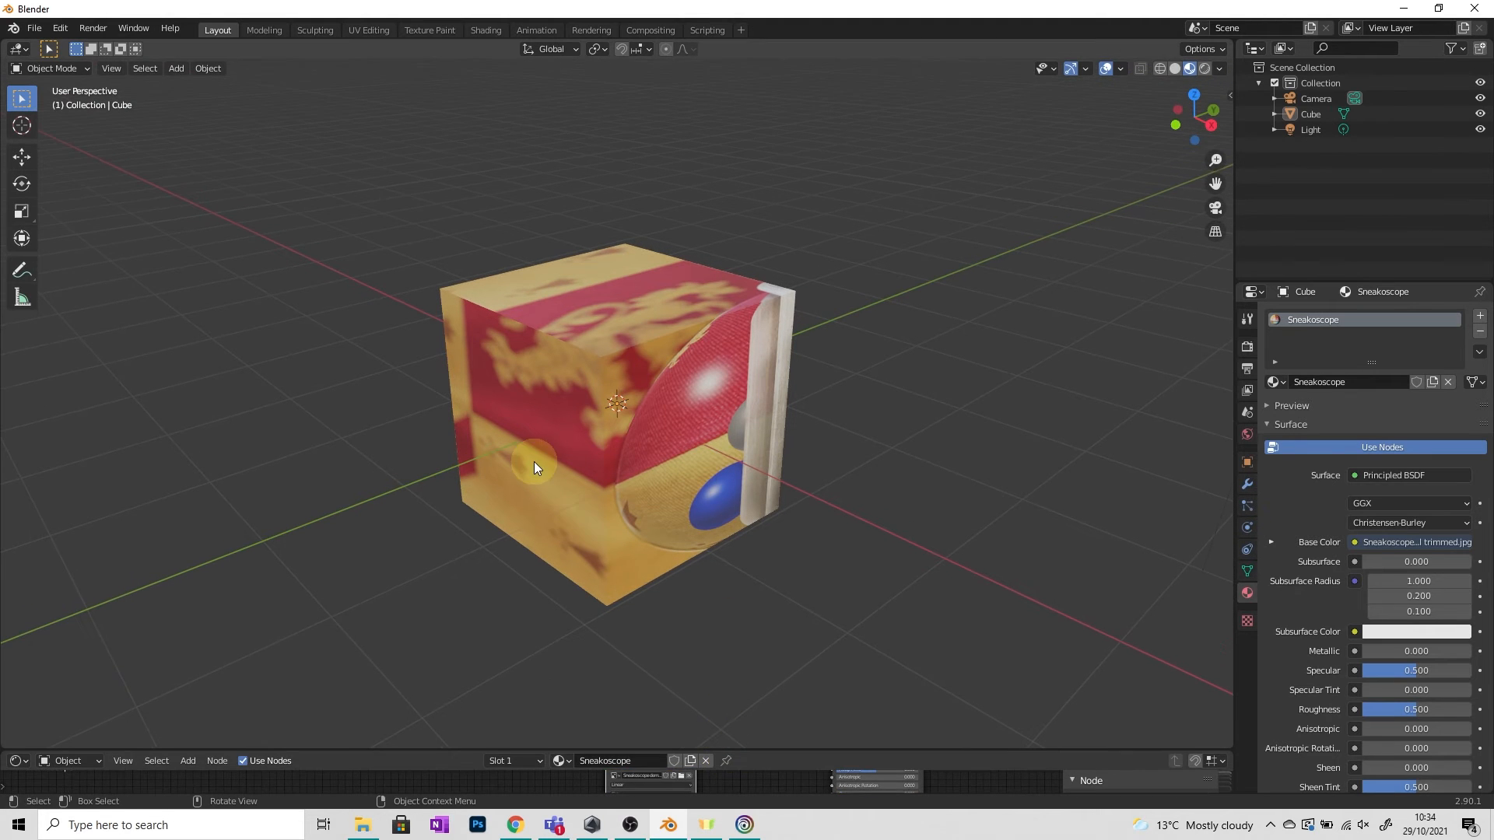
{"action": "left_click", "coordinate": [684, 356]}
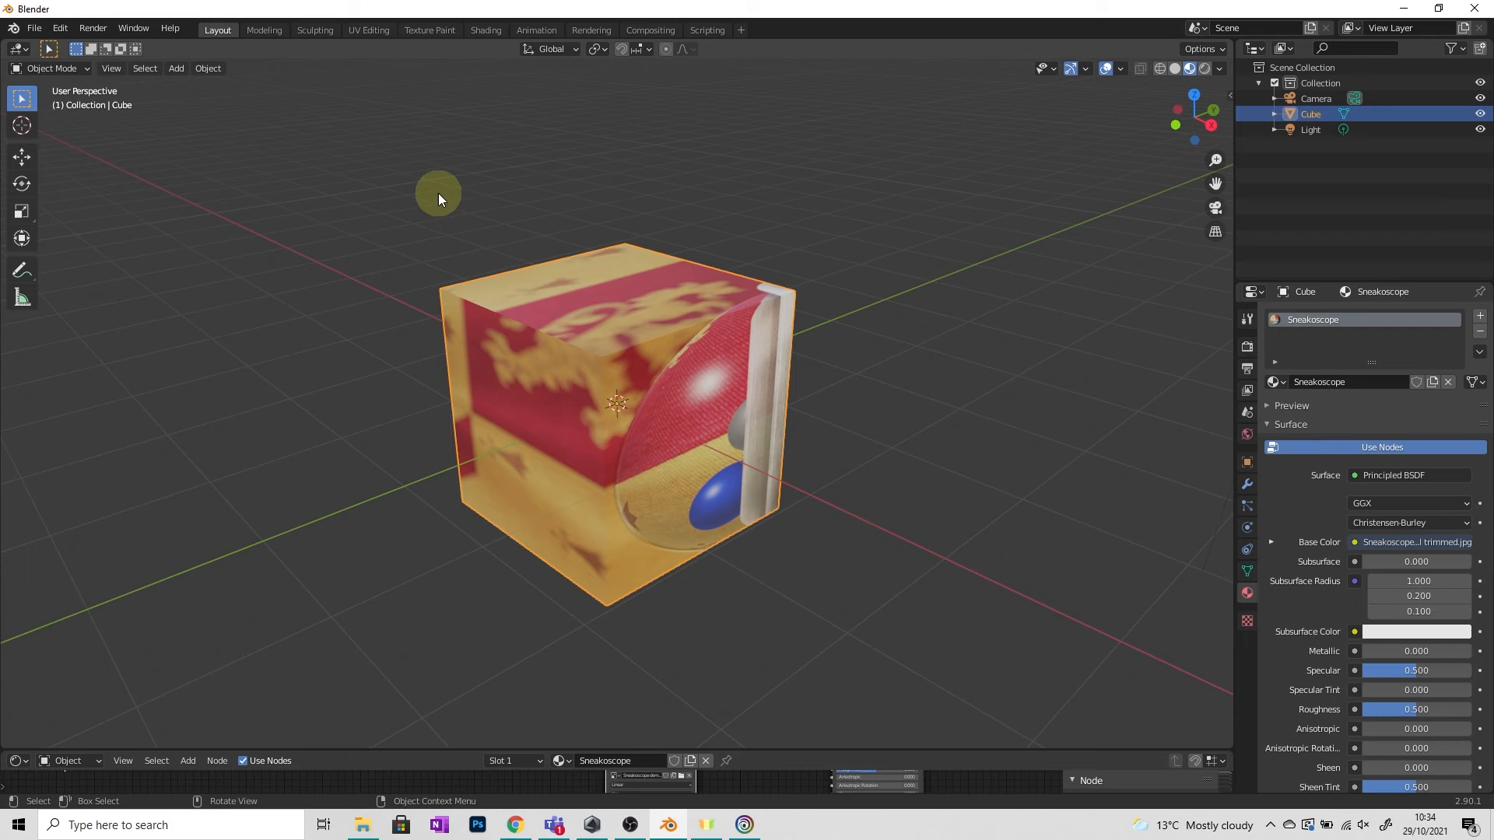
Open the UV Editing workspace and switch the 3D viewport to Material Preview shading.
{"action": "left_click", "coordinate": [375, 31]}
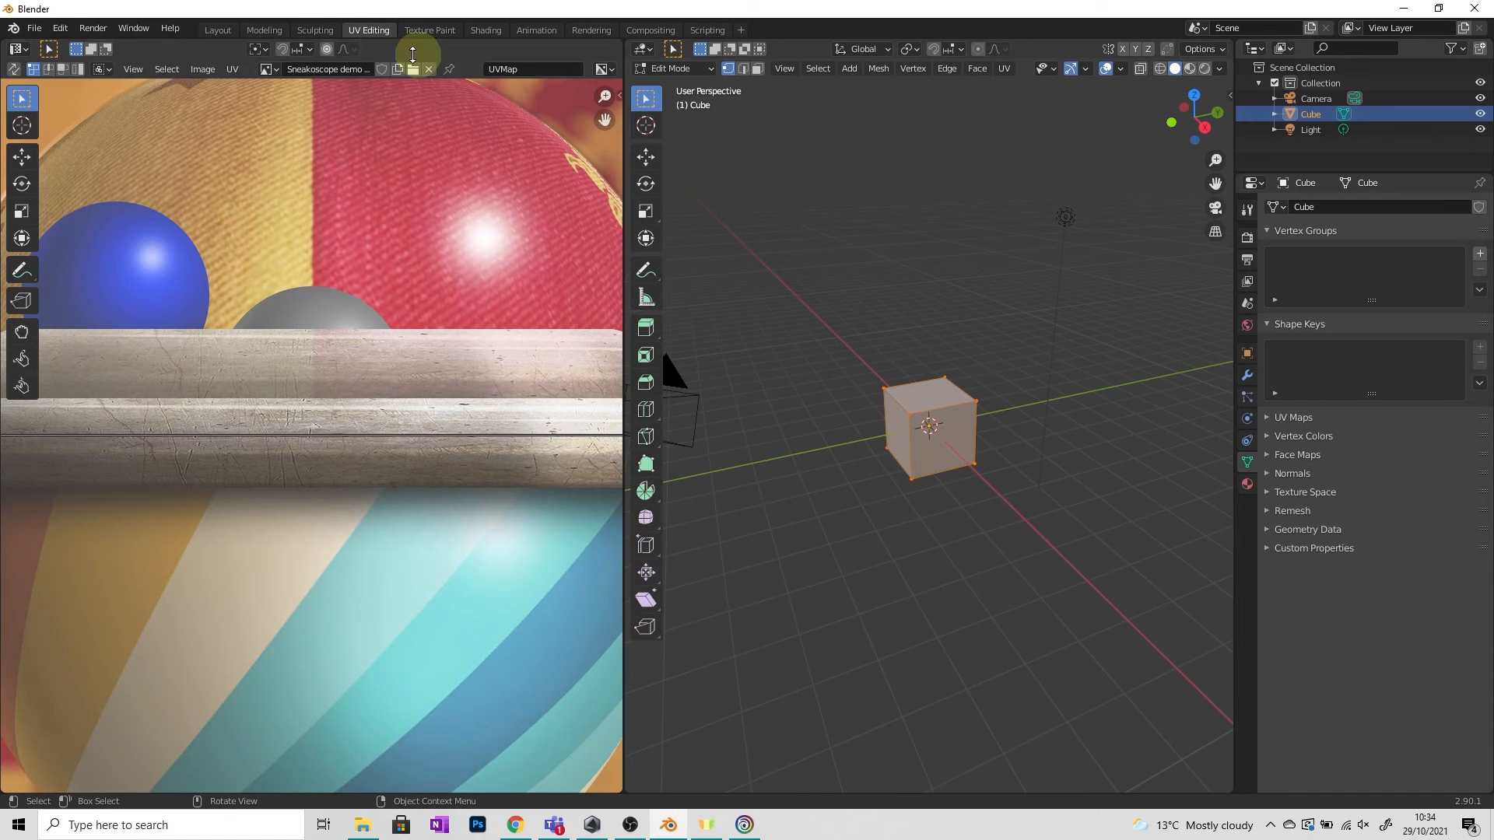
{"action": "scroll", "coordinate": [473, 506], "scroll_direction": "down", "scroll_amount": 6}
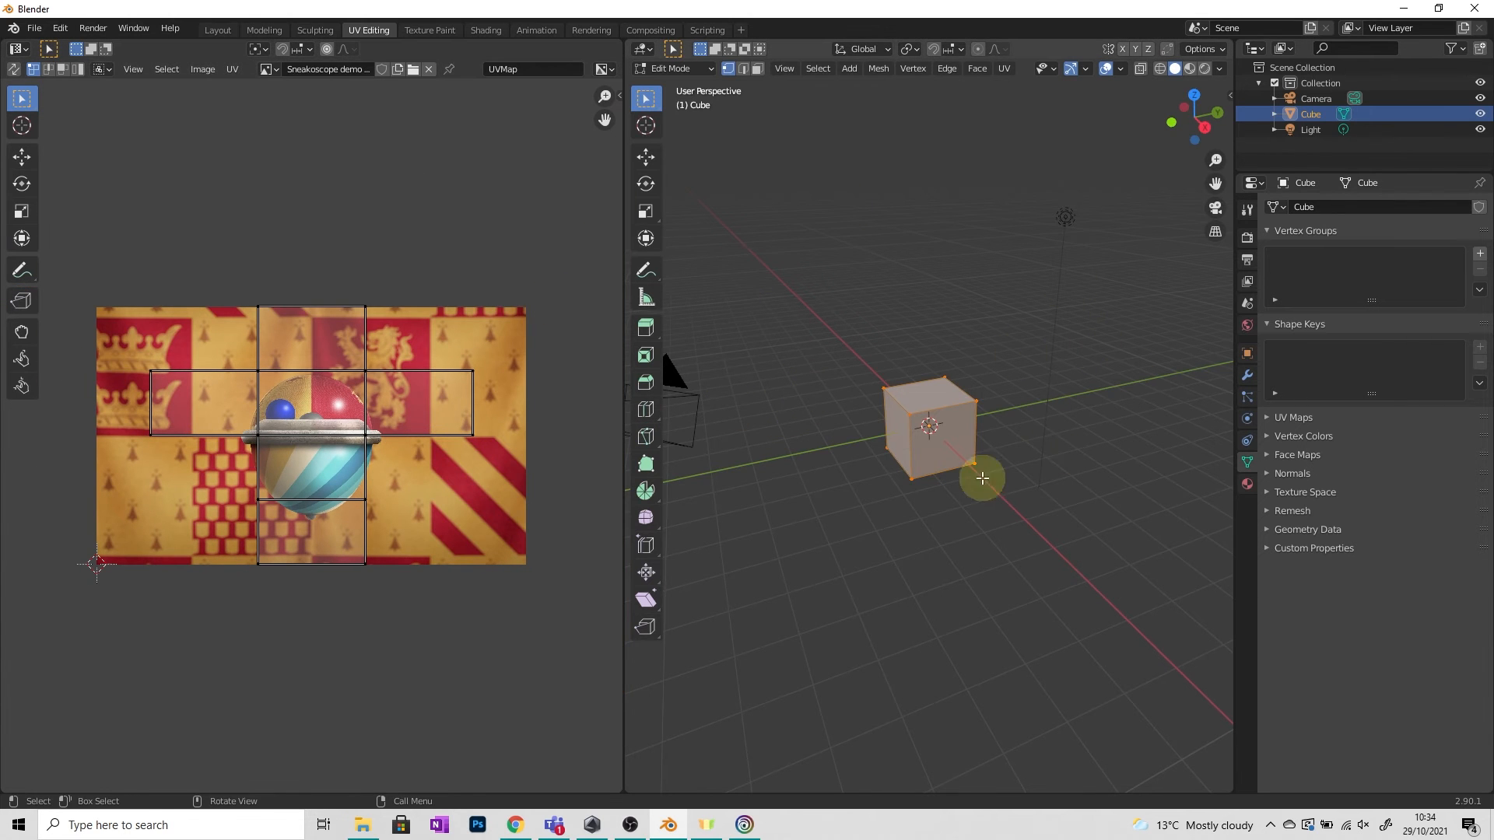
{"action": "scroll", "coordinate": [944, 484], "scroll_direction": "up", "scroll_amount": 5}
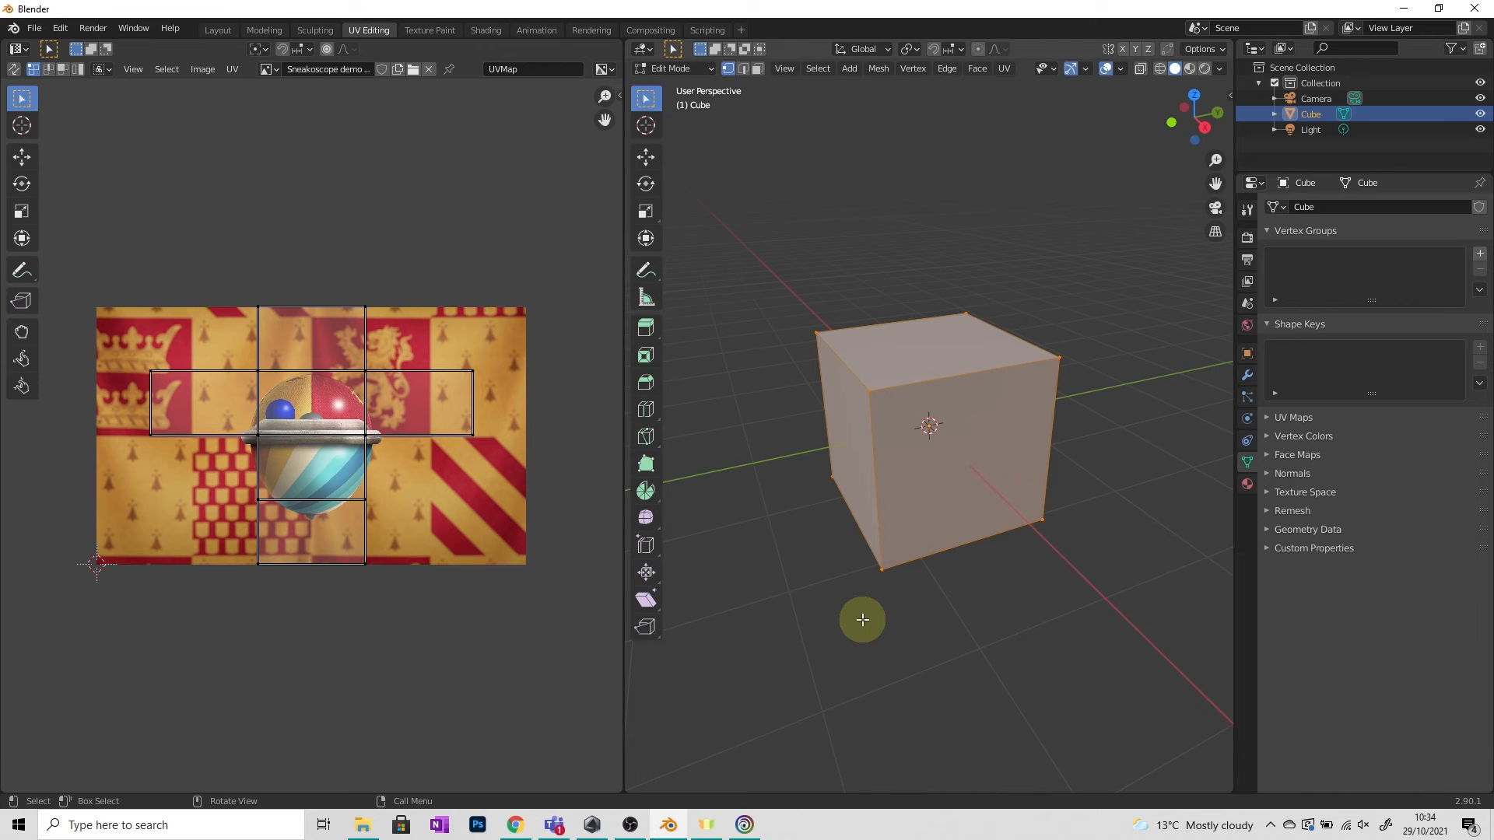
{"action": "right_click", "coordinate": [1089, 548]}
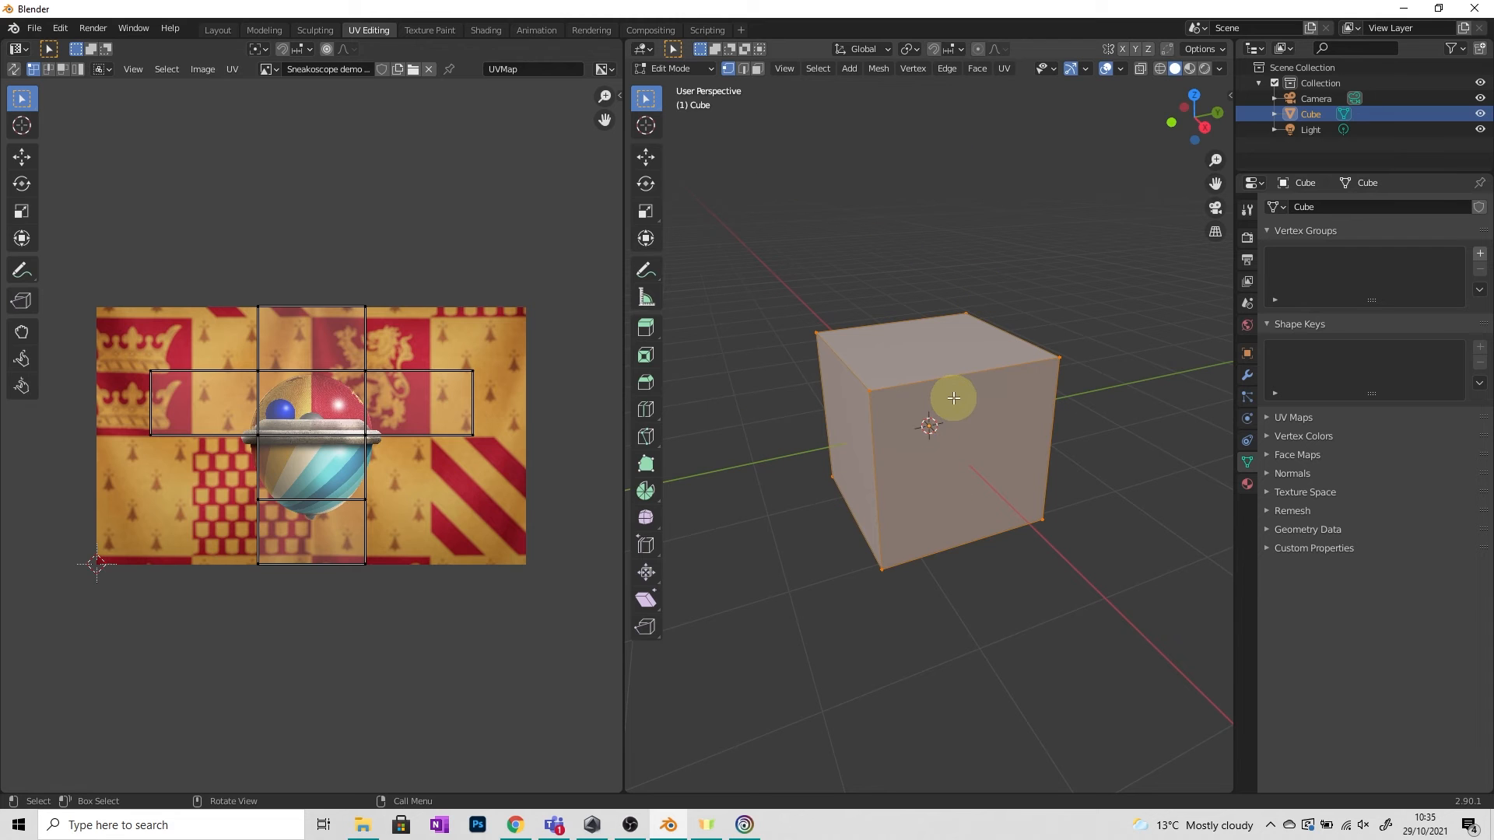
{"action": "key", "text": "z"}
{"action": "left_click", "coordinate": [977, 475]}
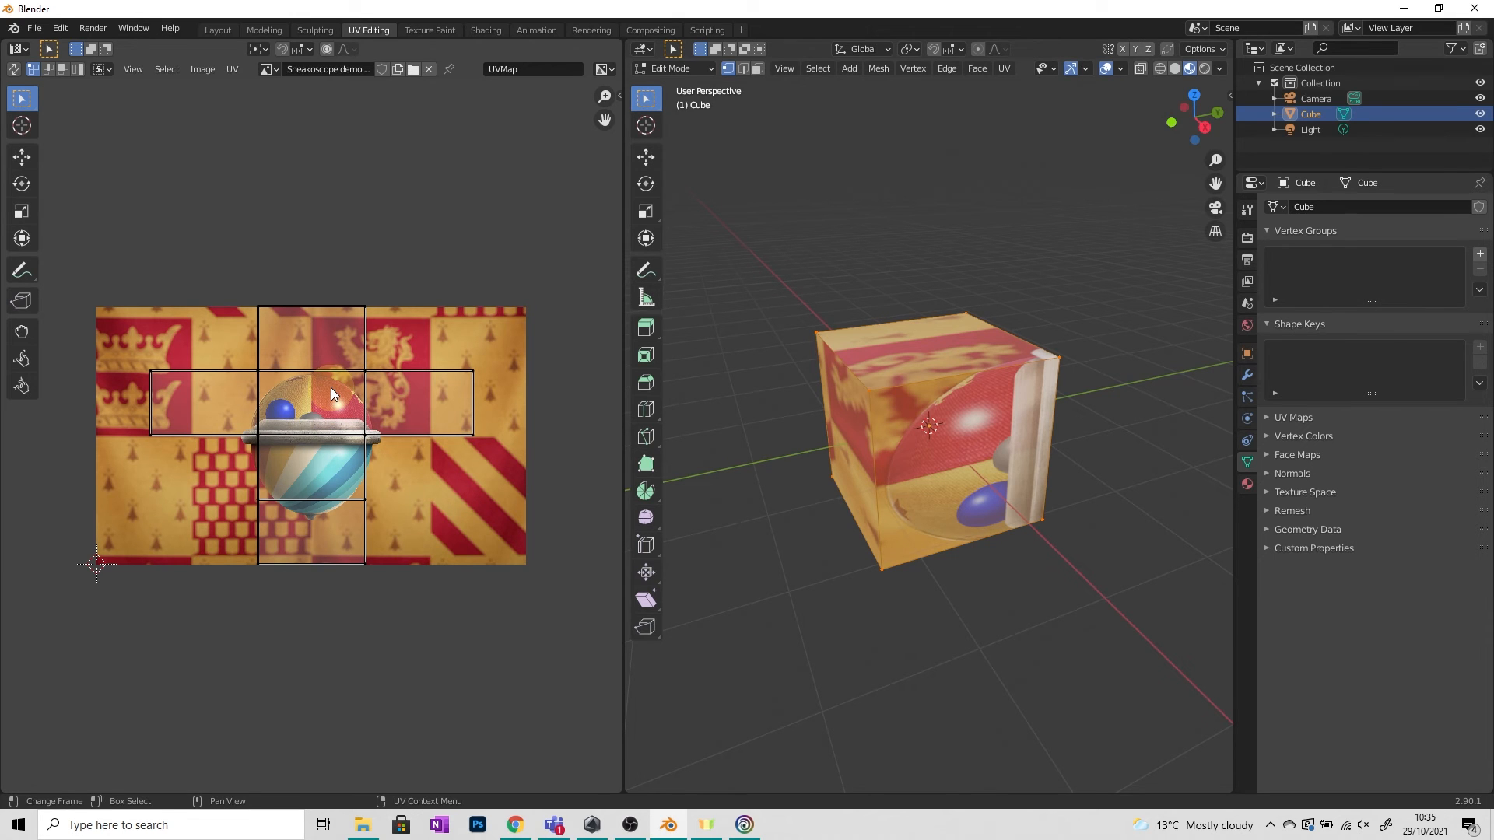
Select all UV islands and scale them, first up then down to about 0.58.
{"action": "key", "text": "a"}
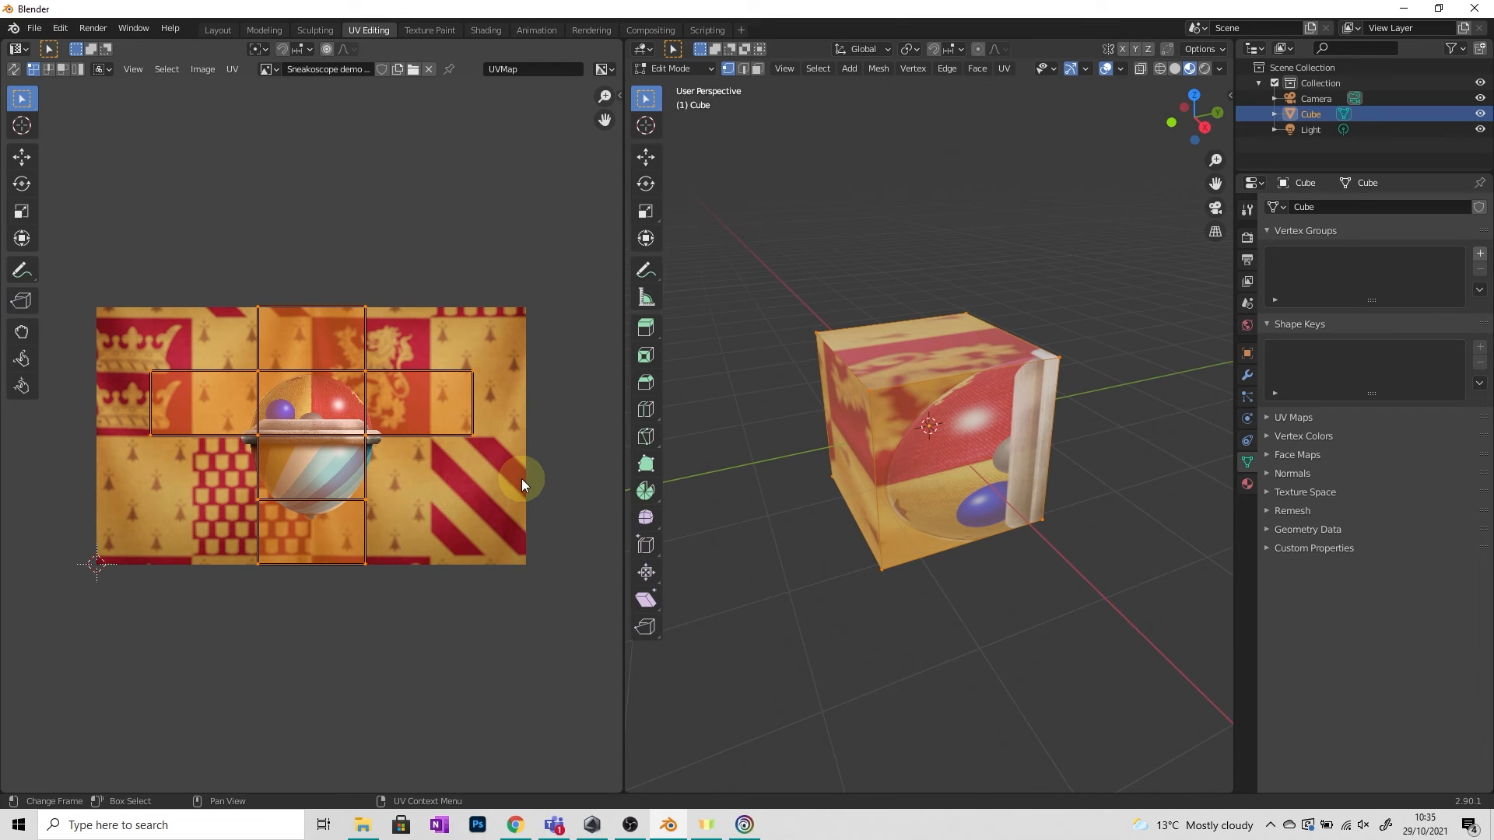
{"action": "key", "text": "s"}
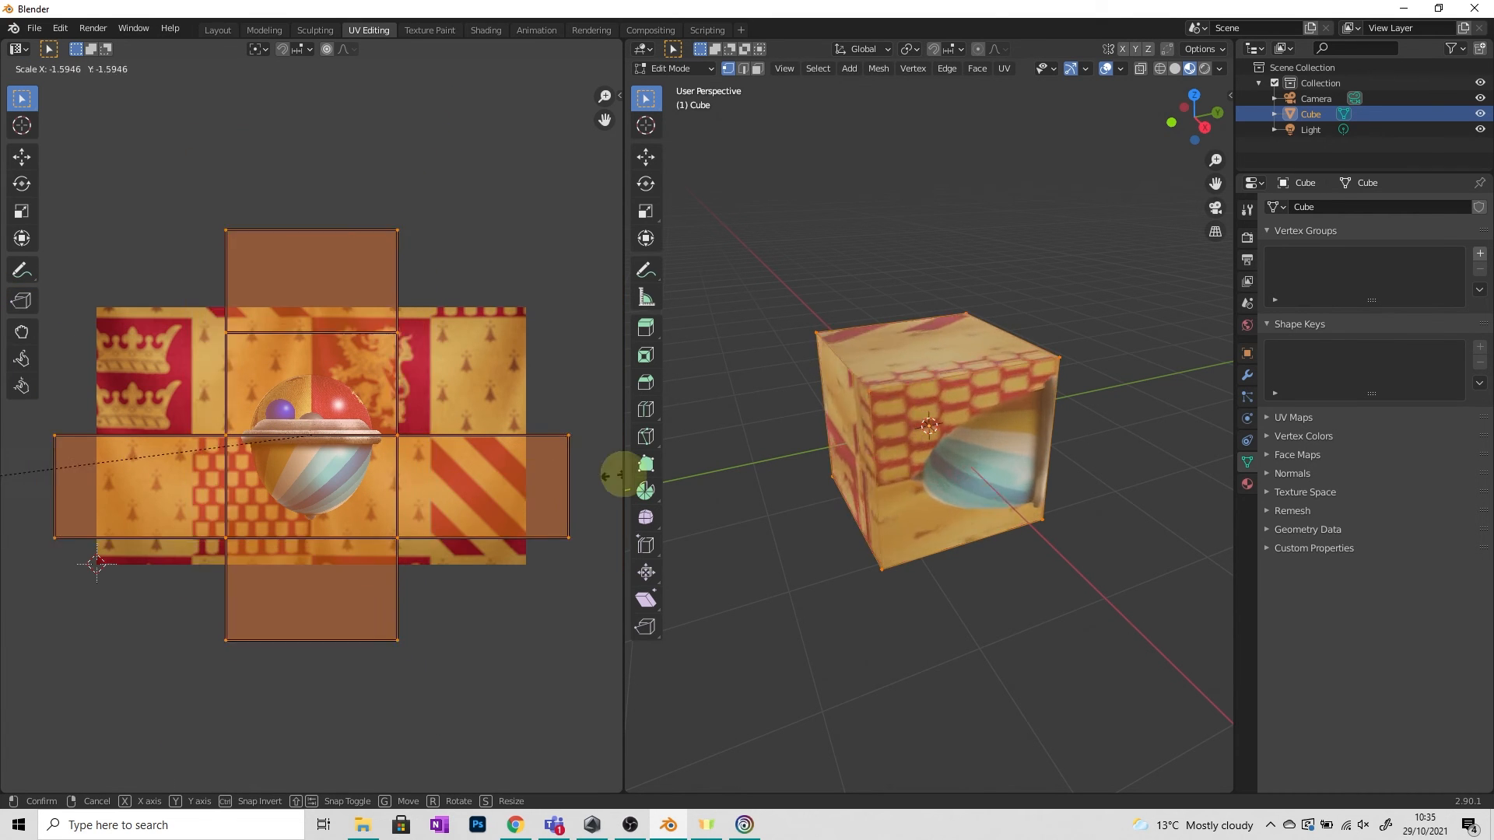
{"action": "left_click", "coordinate": [349, 492]}
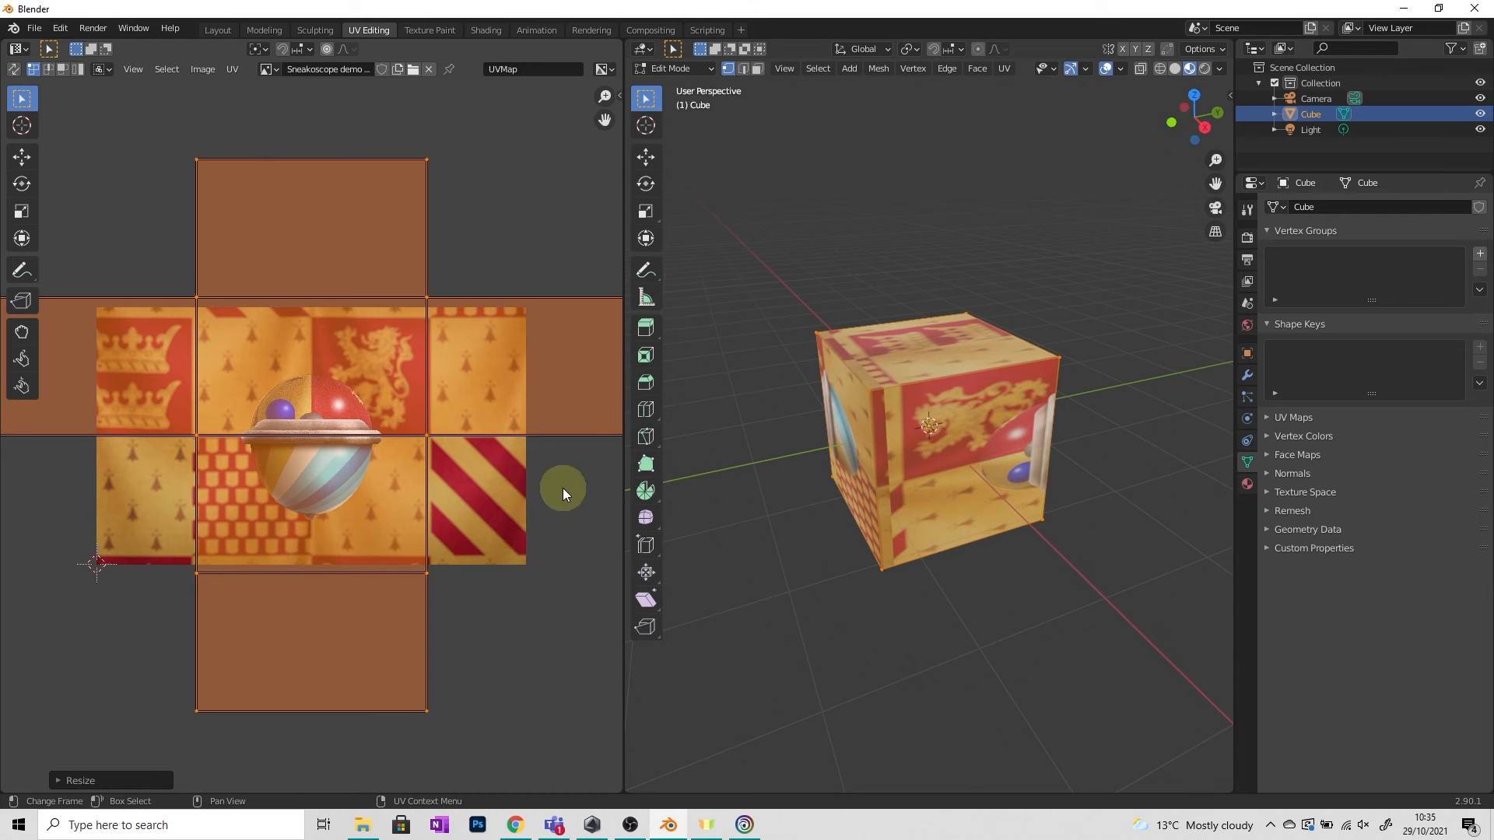
{"action": "key", "text": "s"}
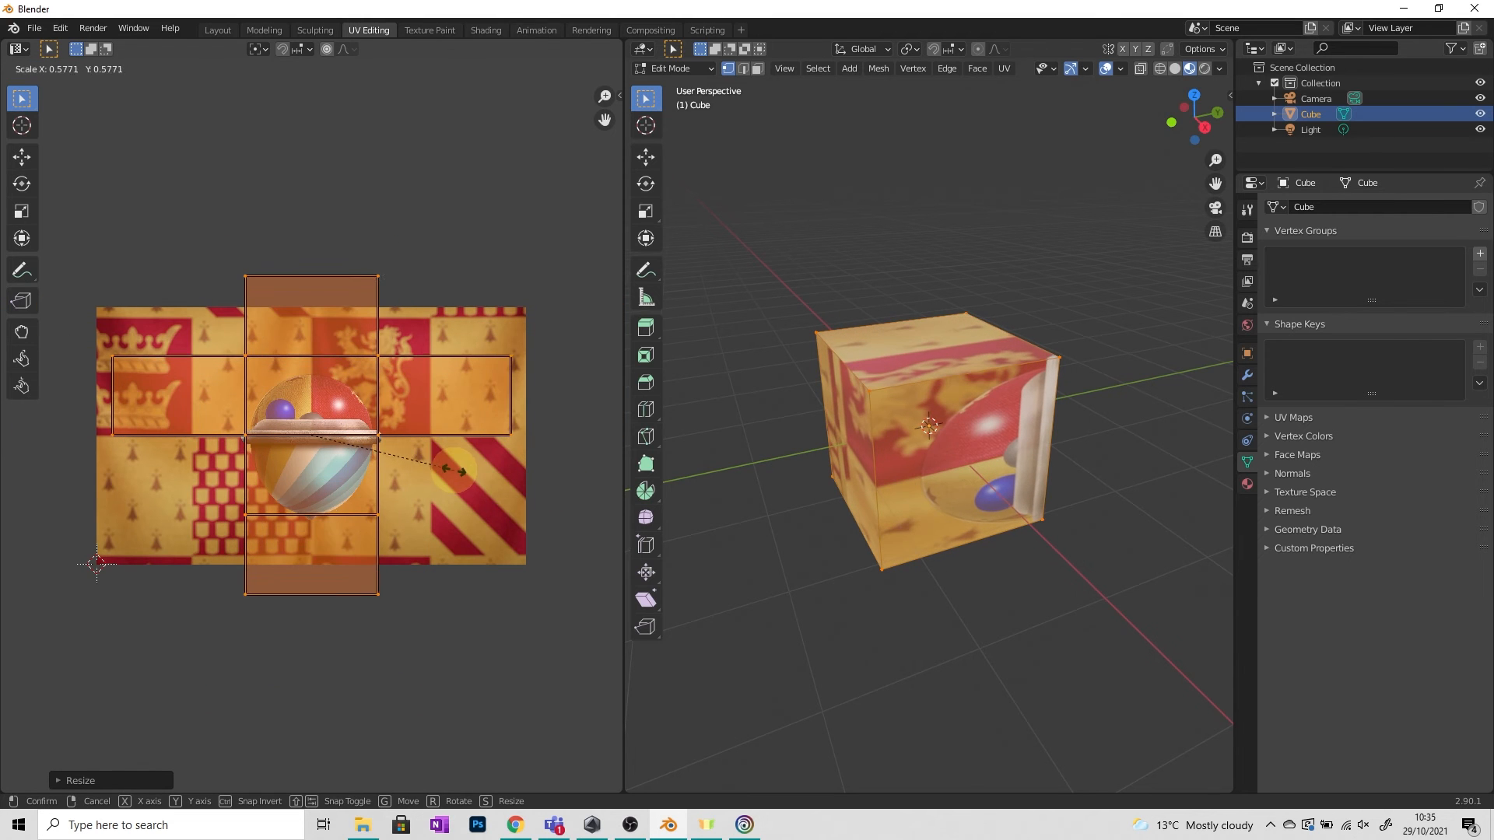
{"action": "left_click", "coordinate": [455, 474]}
Rotate and move the UV islands, then undo both transforms.
{"action": "key", "text": "r"}
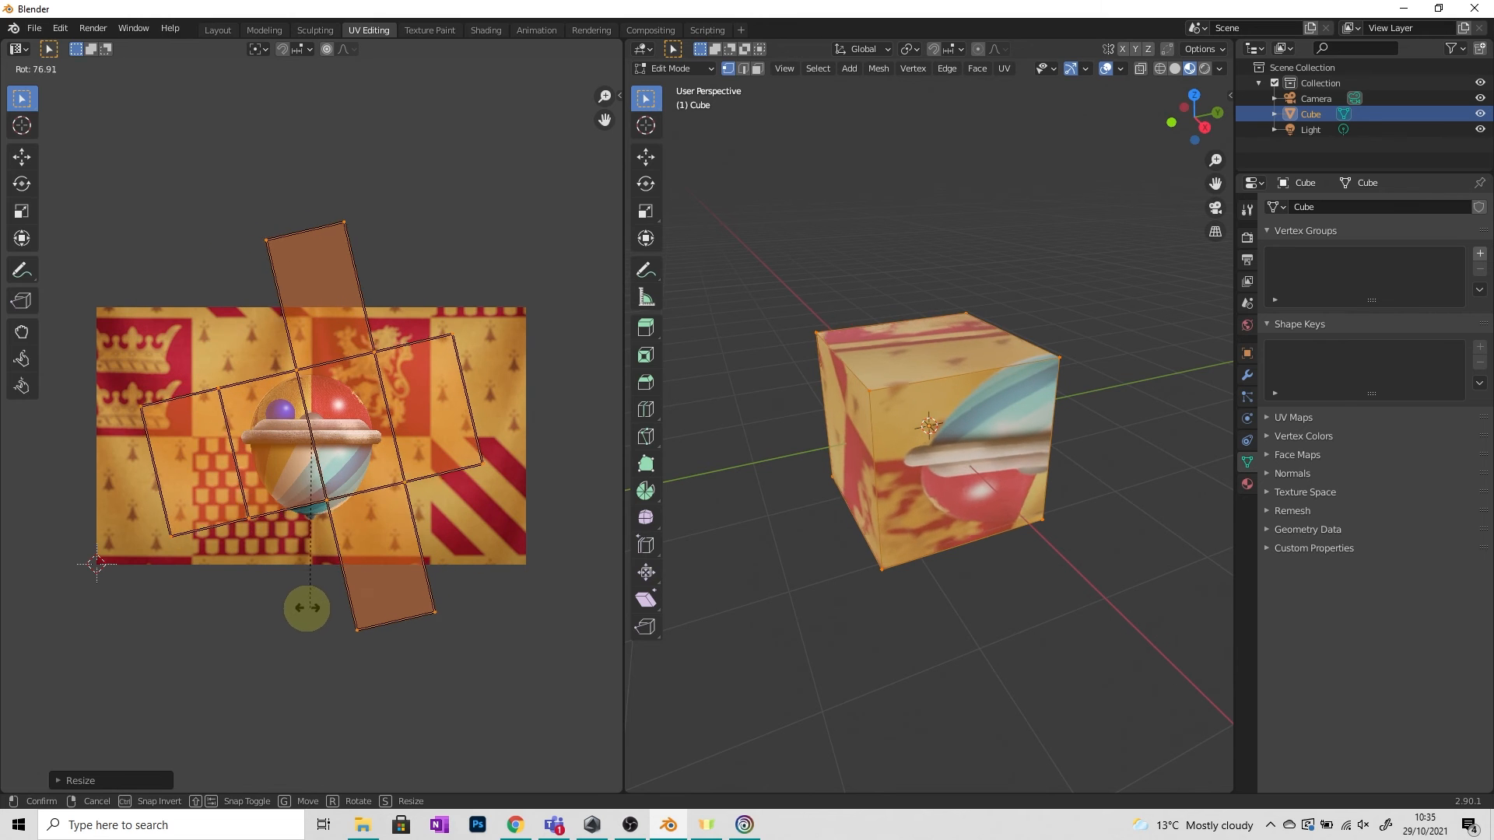
{"action": "left_click", "coordinate": [302, 610]}
{"action": "key", "text": "g"}
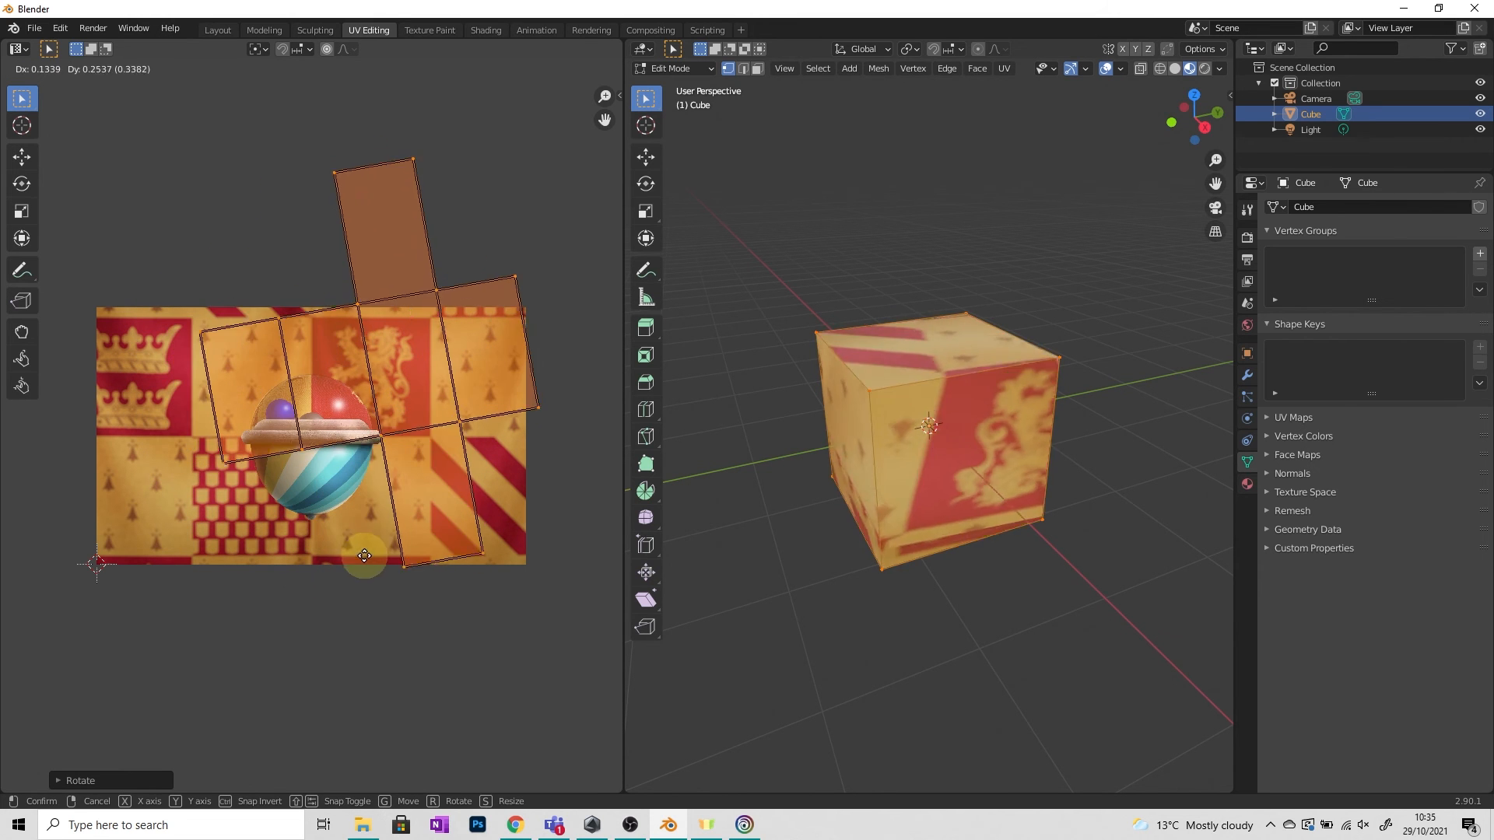
{"action": "left_click", "coordinate": [334, 596]}
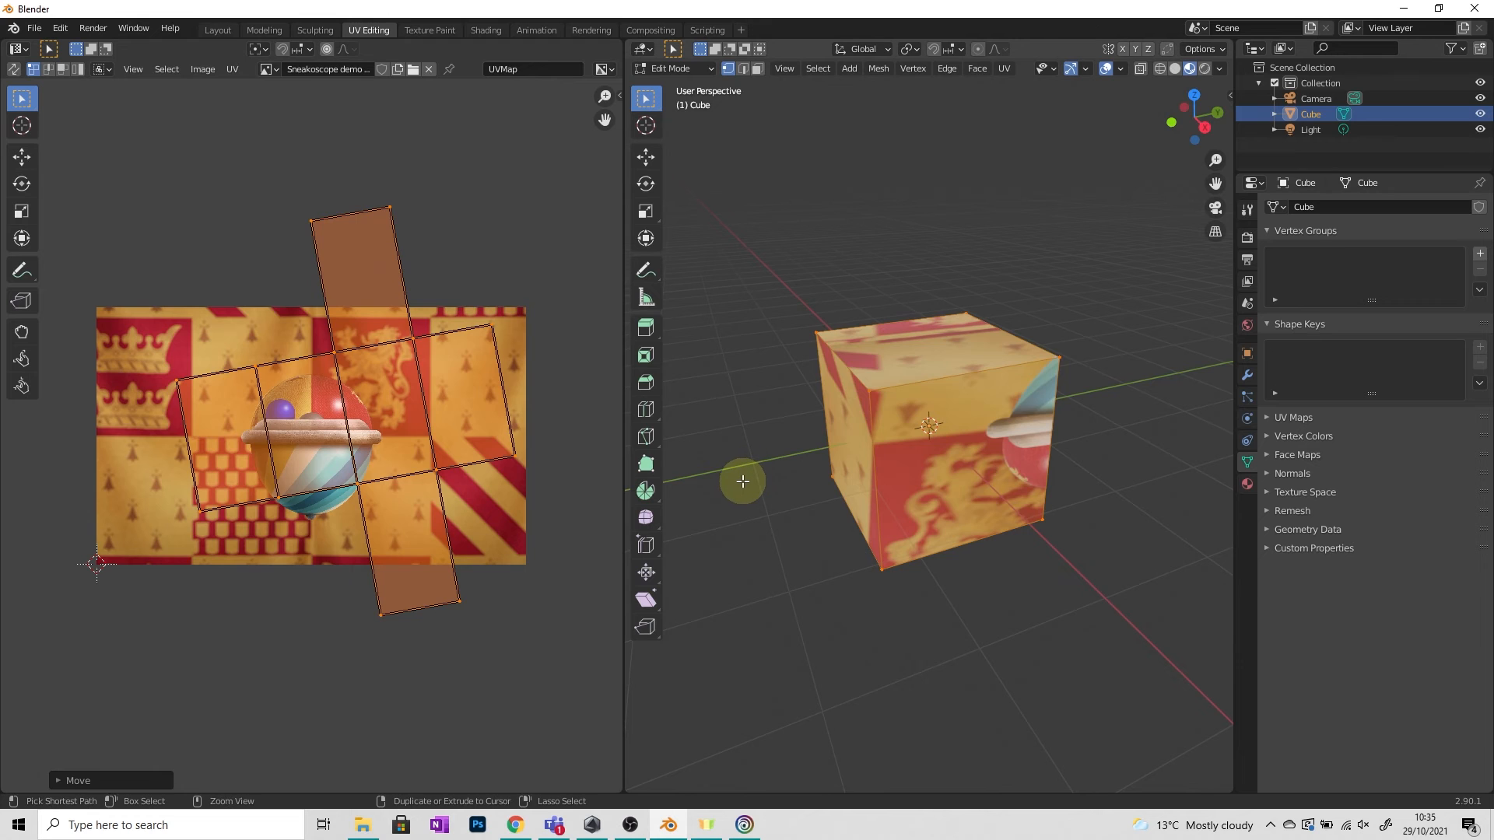
{"action": "key", "text": "ctrl+z"}
{"action": "key", "text": "ctrl+z"}
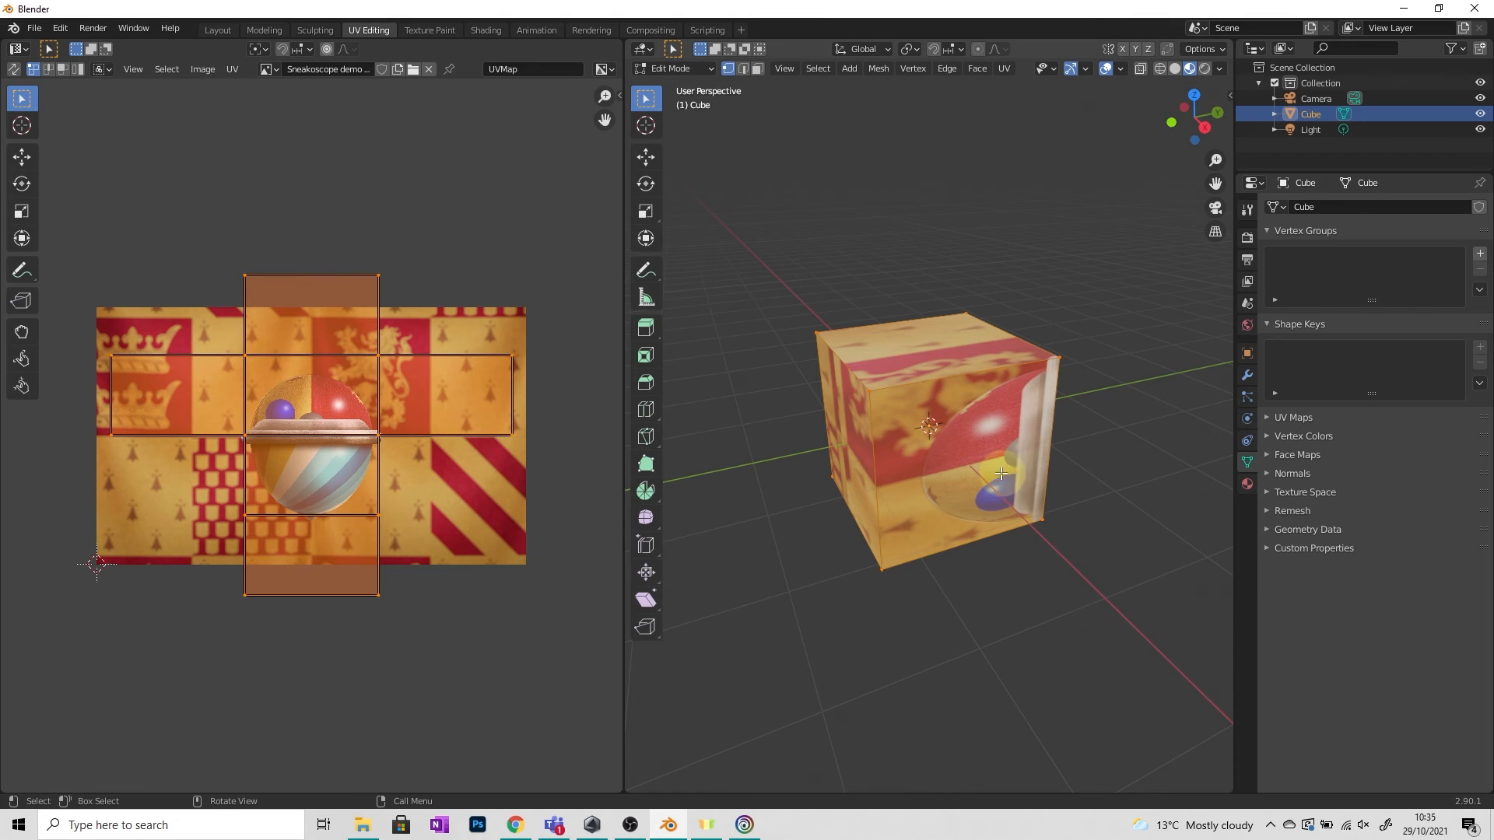
Unwrap the cube, then reproject its UVs with Smart UV Project at default settings.
{"action": "left_click", "coordinate": [947, 455]}
{"action": "left_click", "coordinate": [1007, 71]}
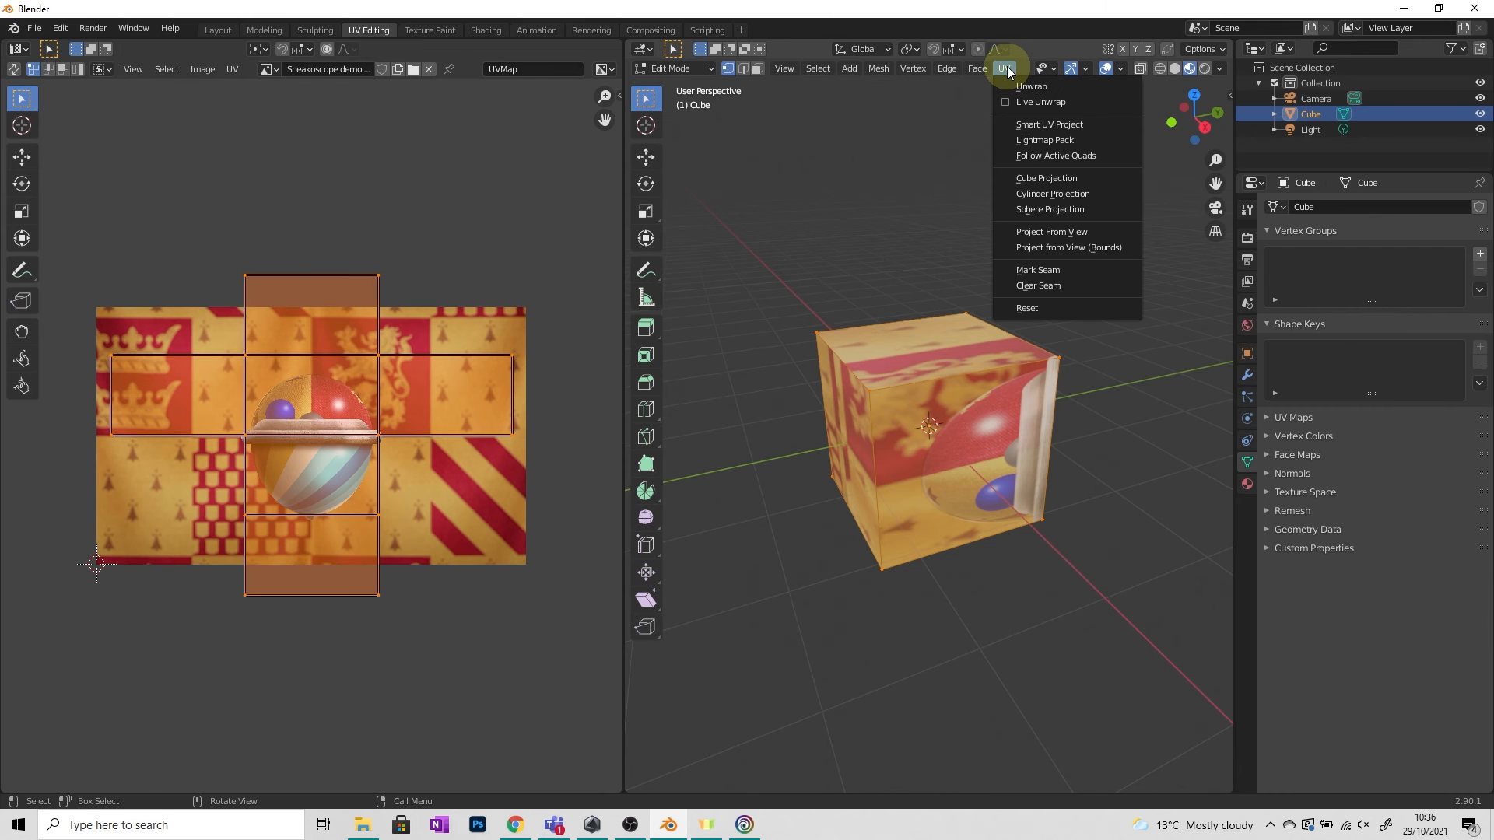
{"action": "left_click", "coordinate": [1046, 86]}
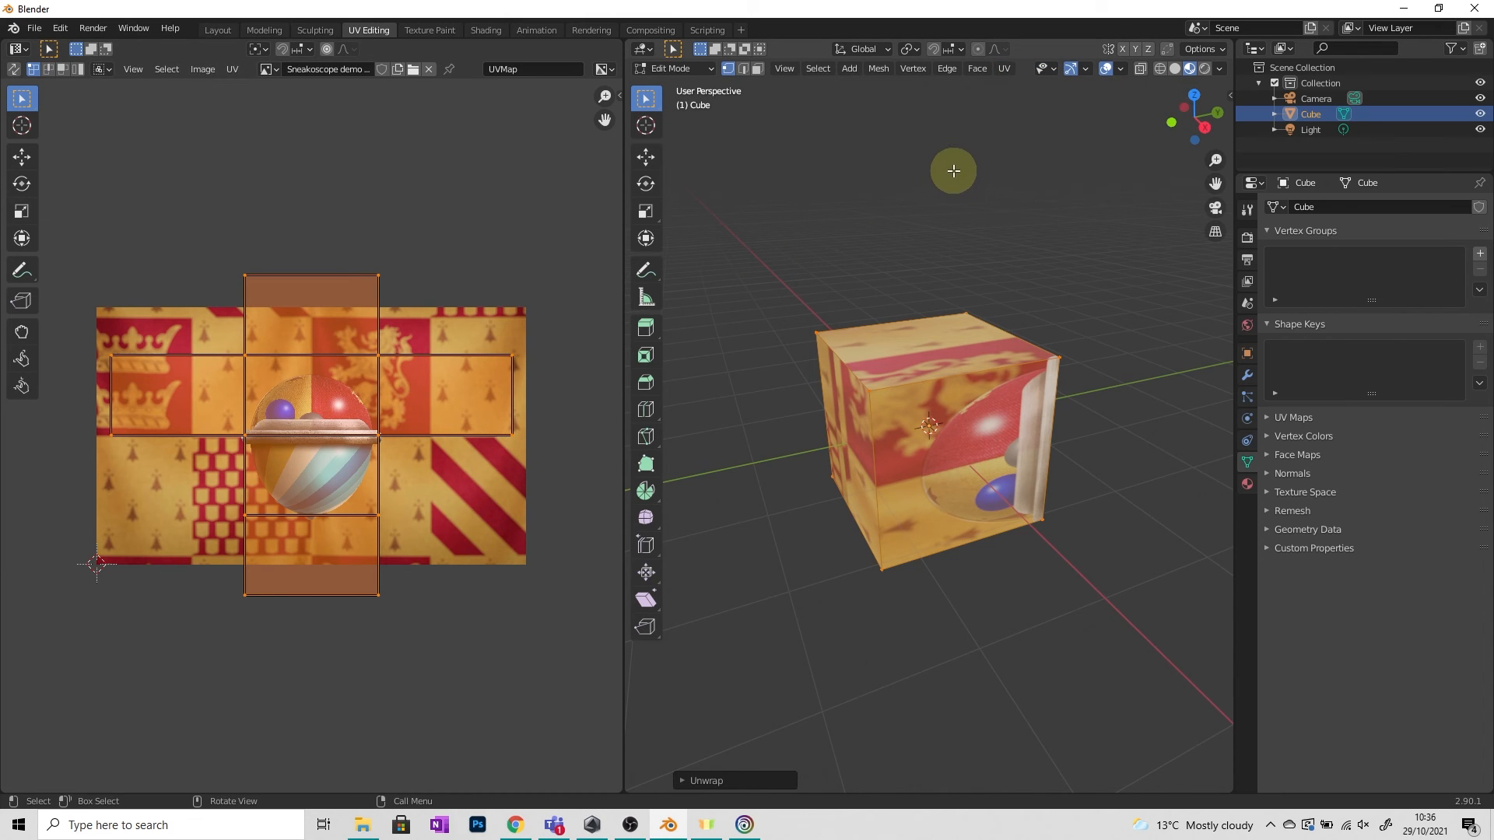
{"action": "left_click", "coordinate": [1005, 72]}
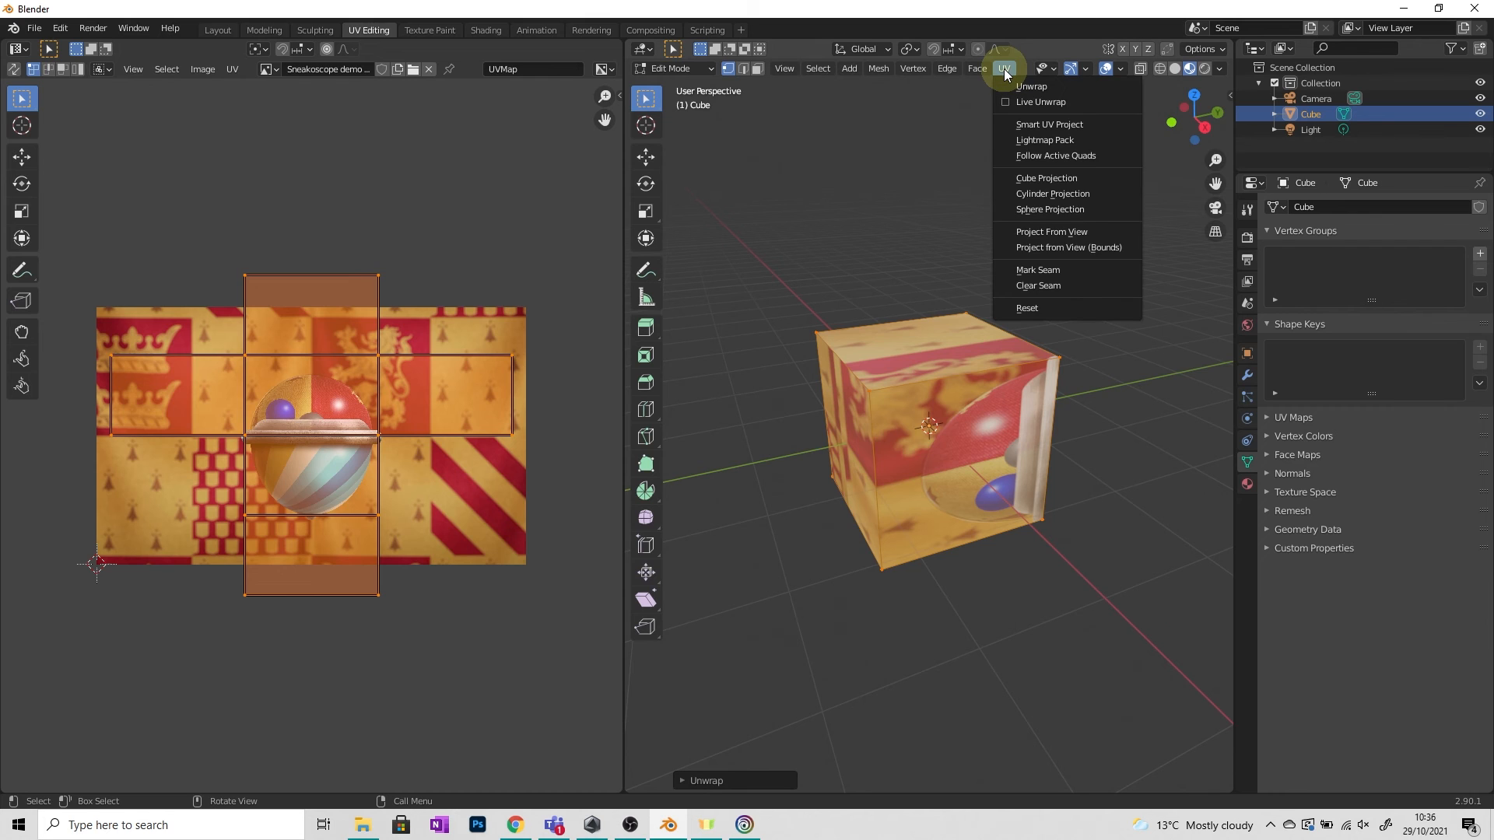
{"action": "left_click", "coordinate": [1052, 125]}
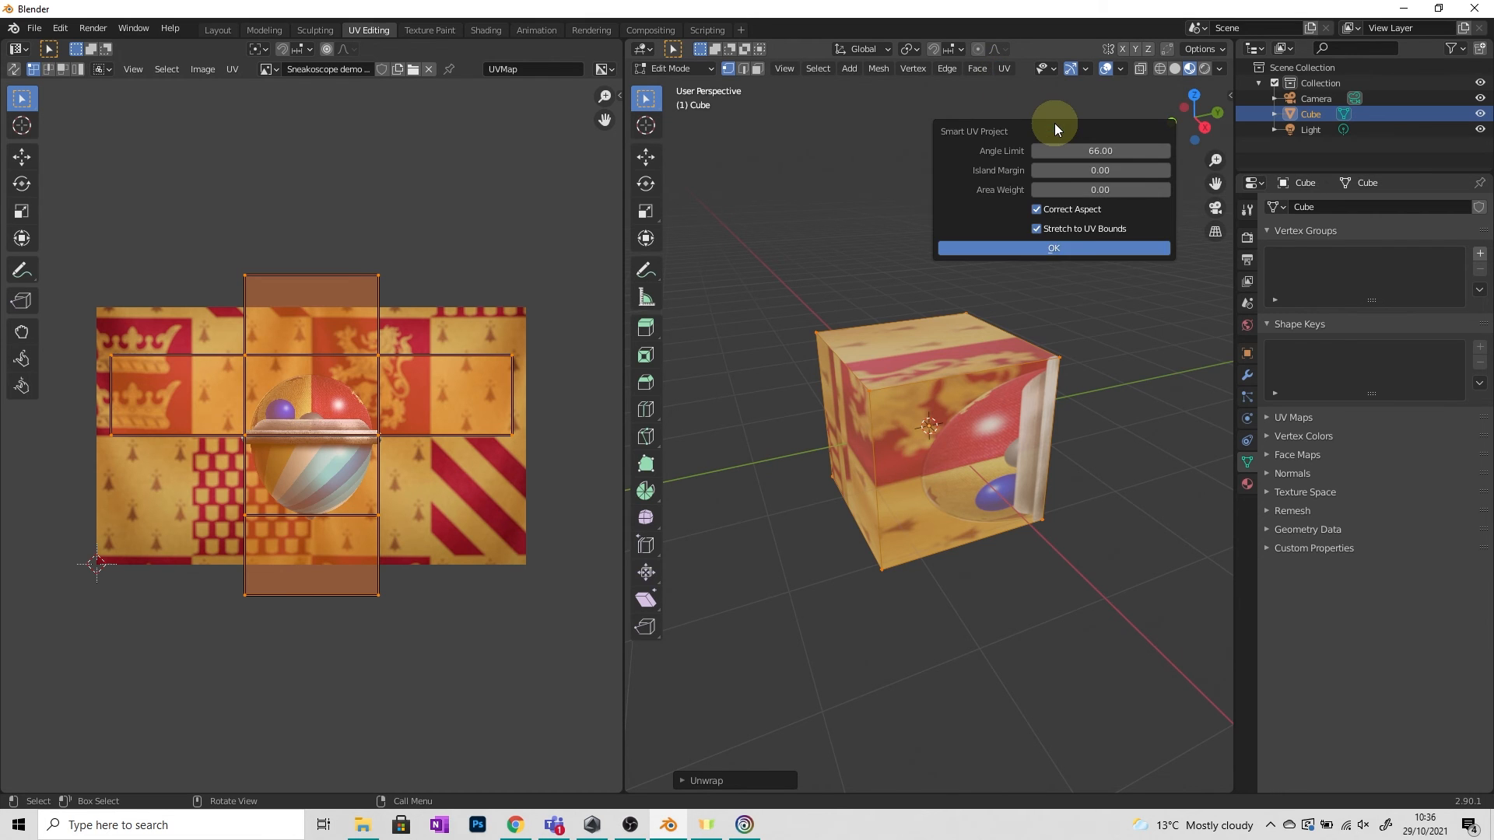
{"action": "left_click", "coordinate": [1068, 249]}
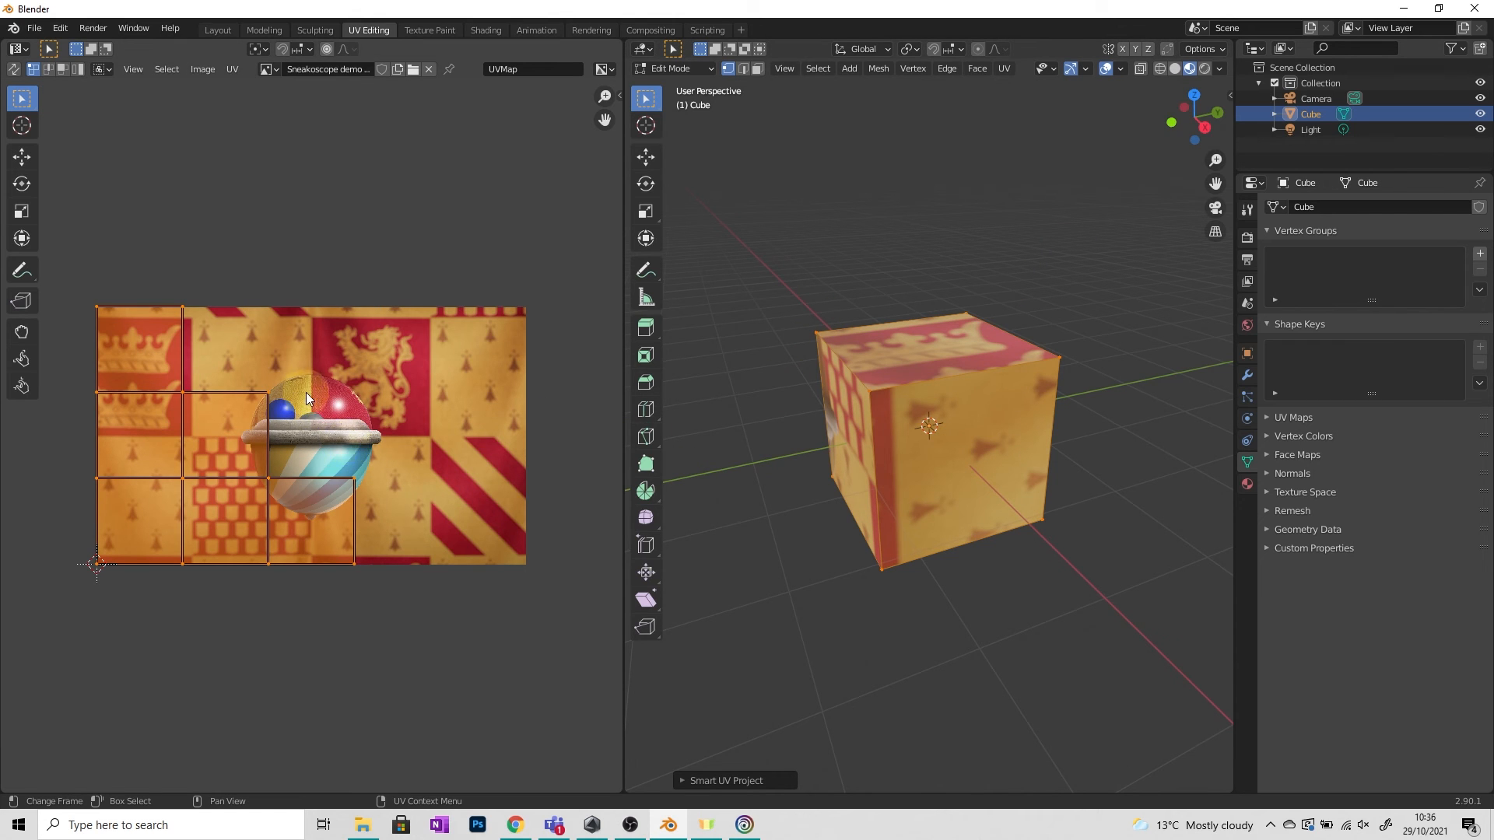
Move the UV islands over the image and rotate them 90°.
{"action": "key", "text": "g"}
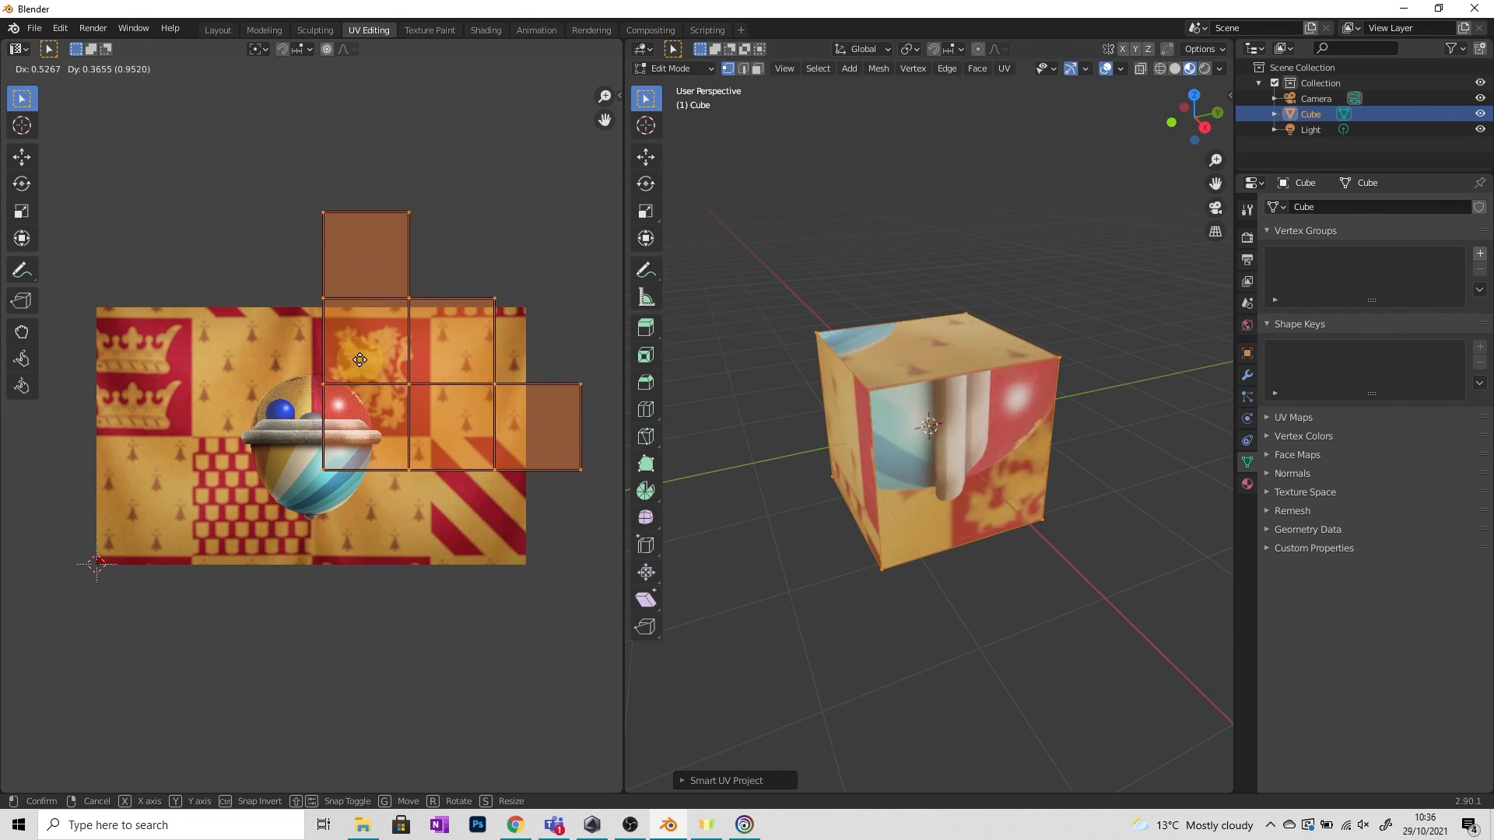
{"action": "left_click", "coordinate": [494, 384]}
{"action": "key", "text": "r"}
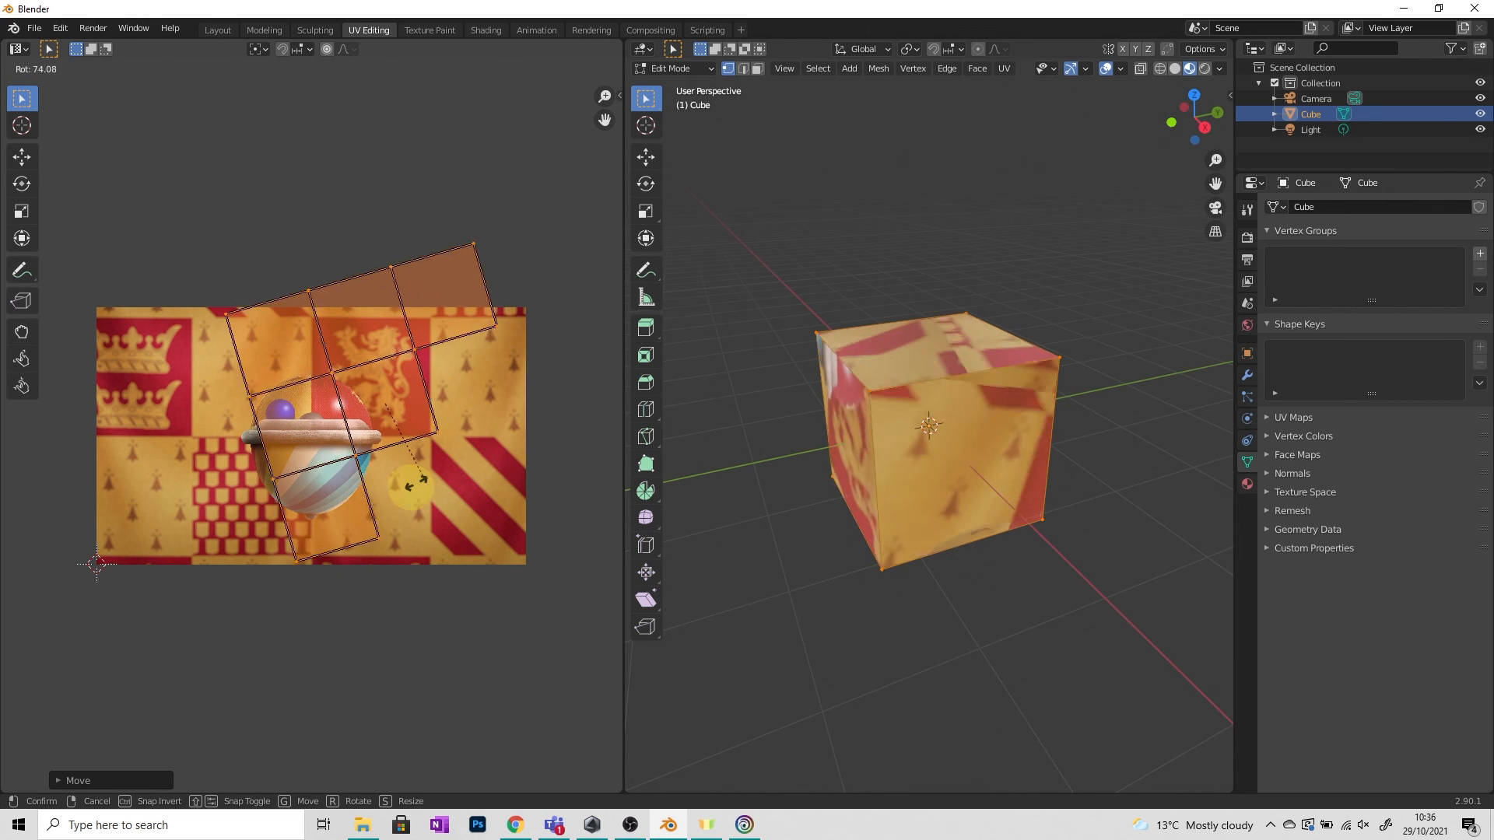
{"action": "type", "text": "90"}
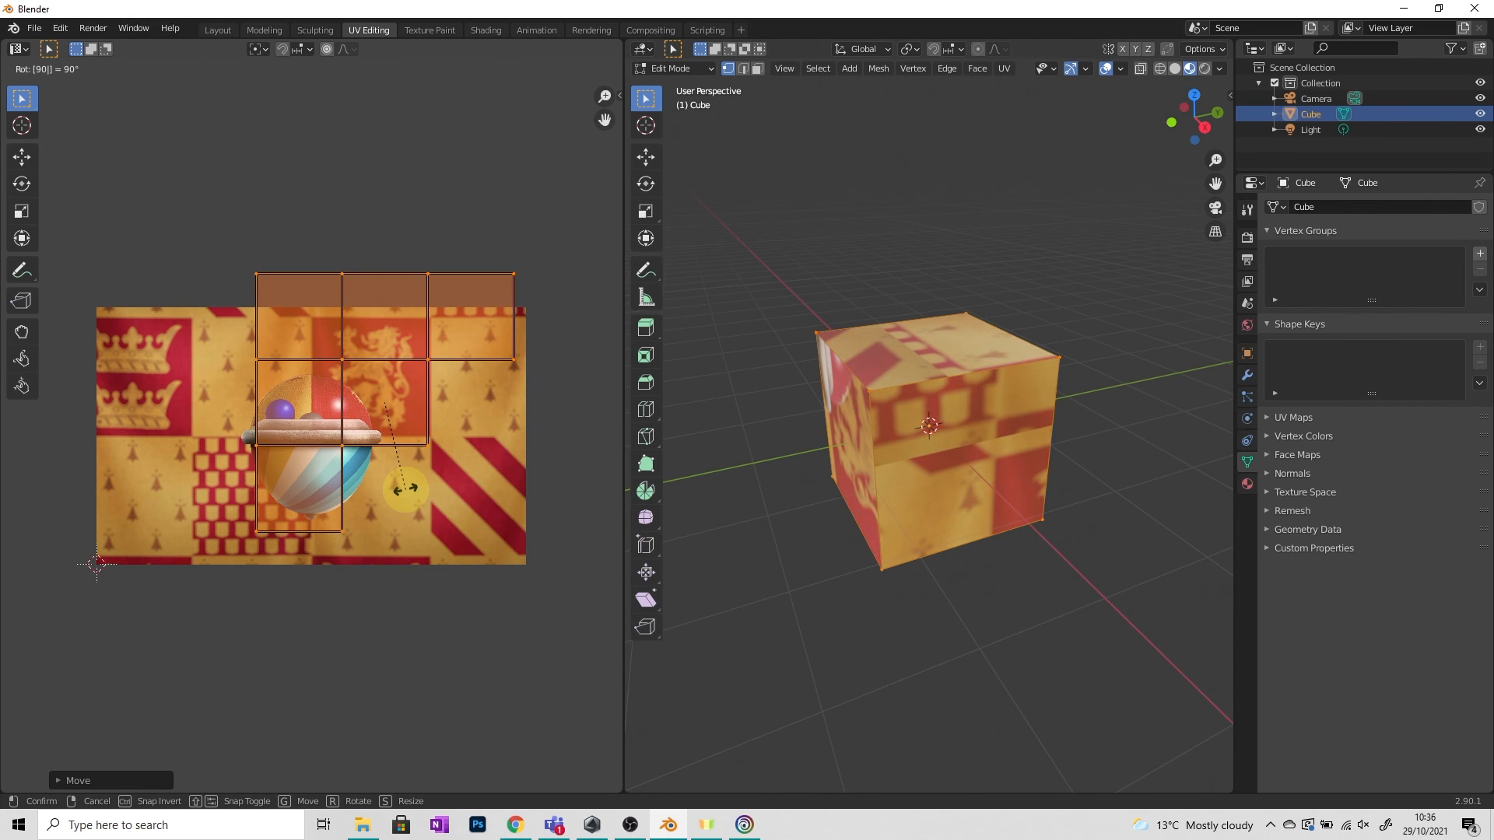
{"action": "key", "text": "Return"}
Scale the UV islands up about 1.9 times and reposition them so the cube shows the Sneakoscope.
{"action": "key", "text": "g"}
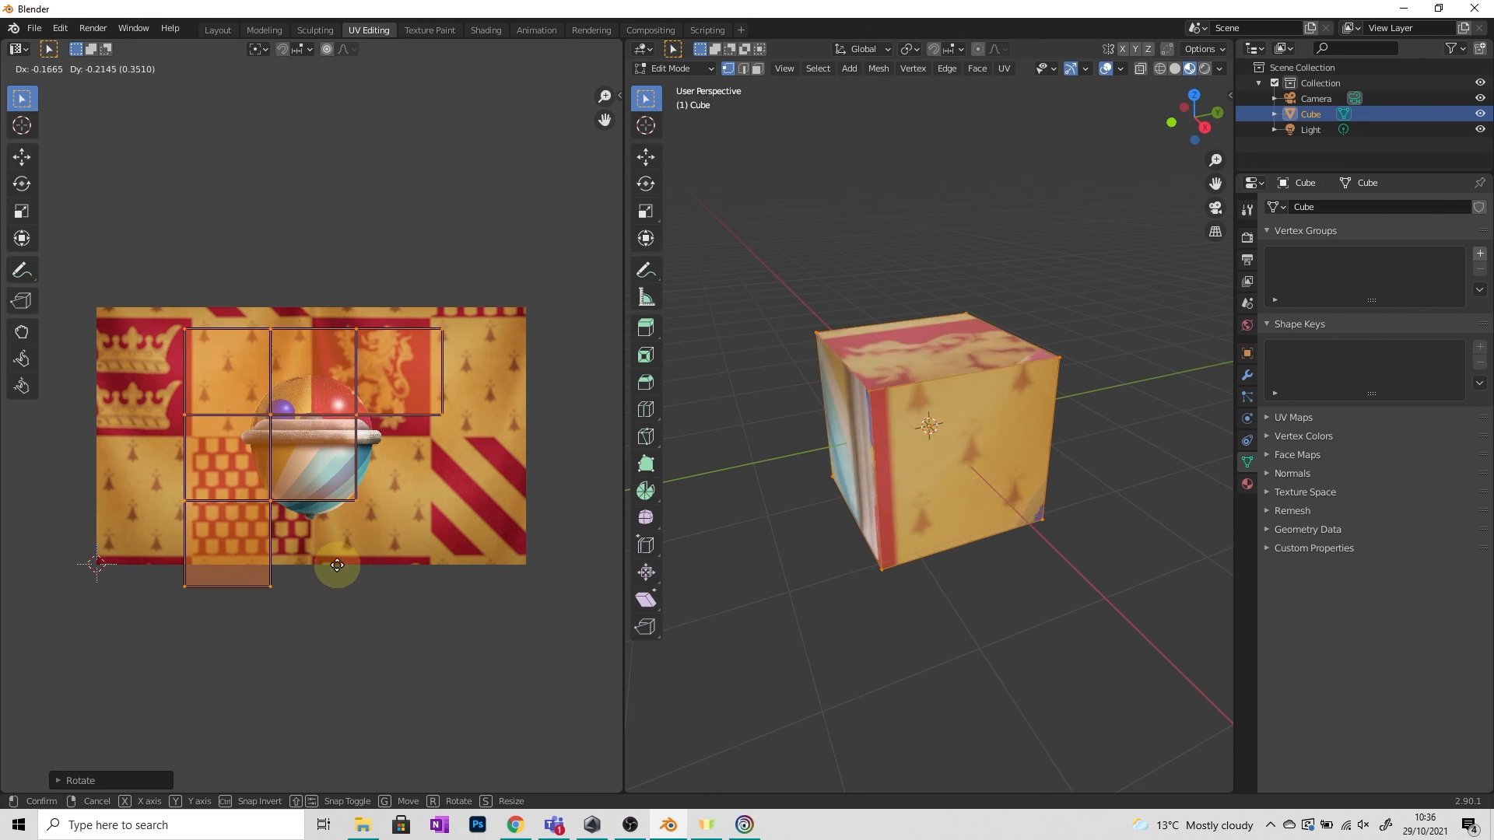
{"action": "left_click", "coordinate": [421, 619]}
{"action": "key", "text": "s"}
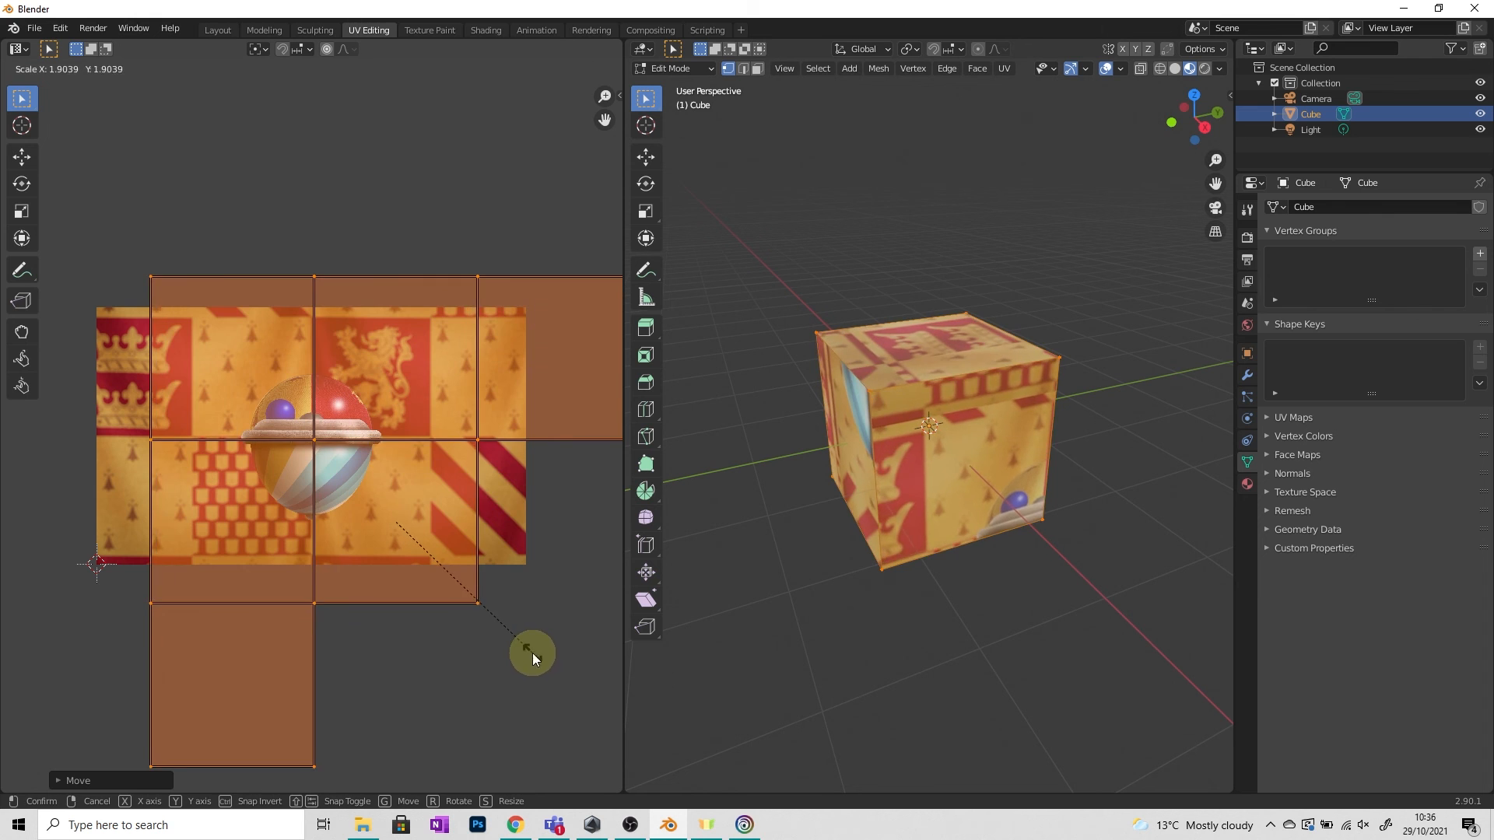
{"action": "left_click", "coordinate": [533, 658]}
{"action": "key", "text": "g"}
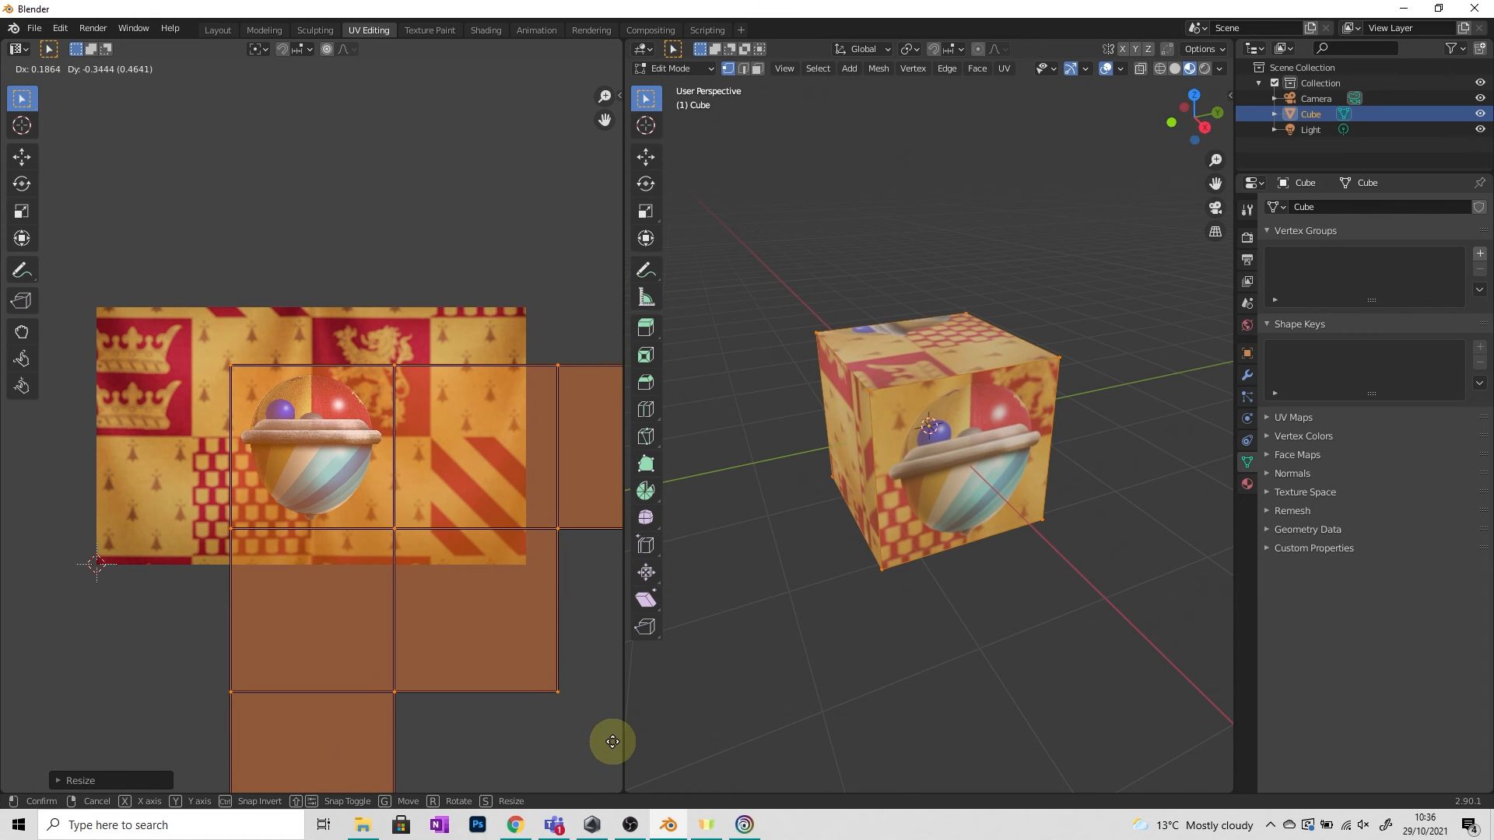
{"action": "left_click", "coordinate": [611, 741]}
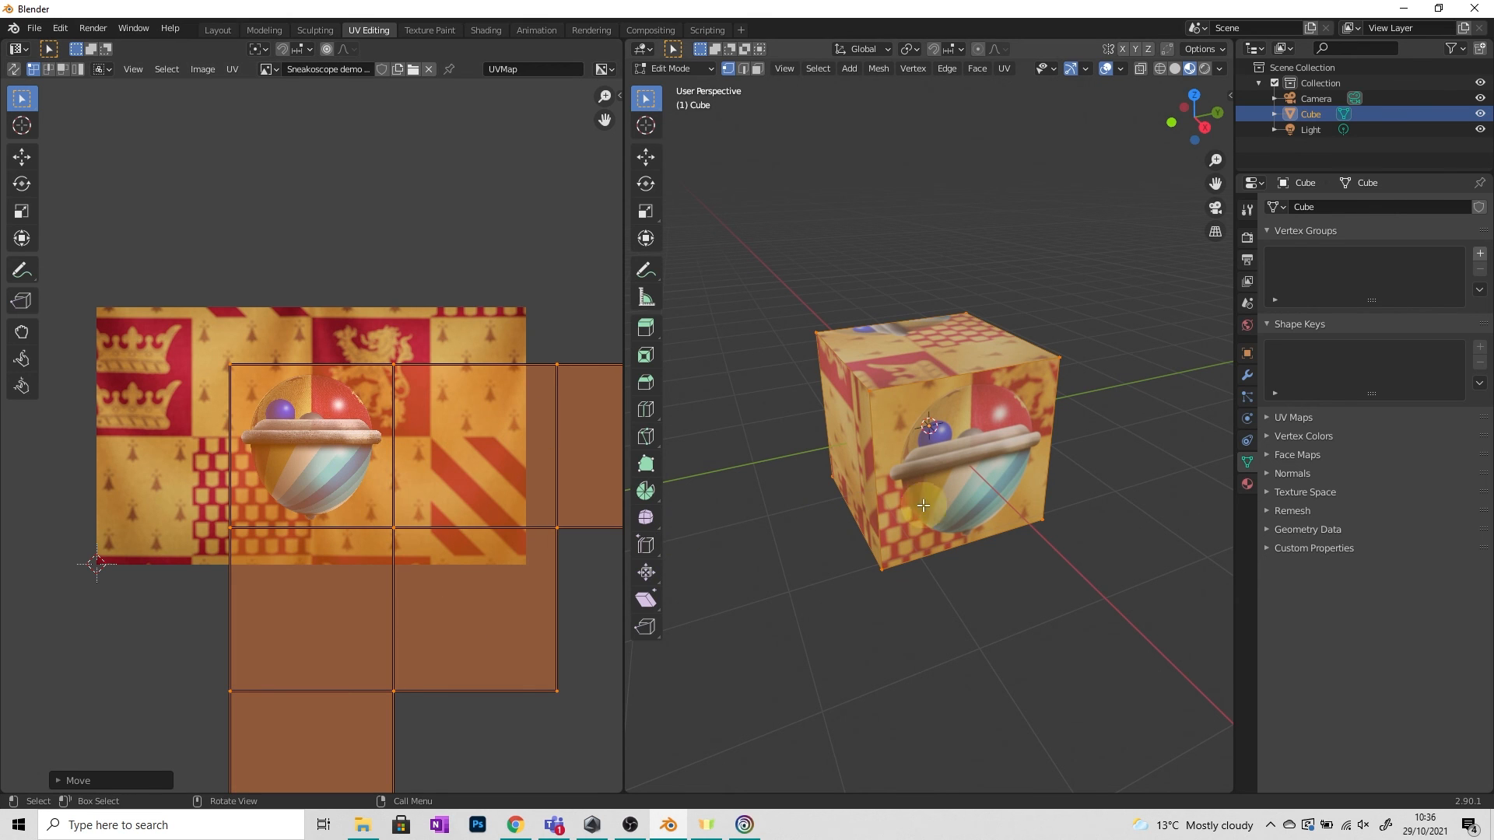
Switch to face select mode, select the cube's front face and nudge its UV island slightly.
{"action": "left_click", "coordinate": [757, 69]}
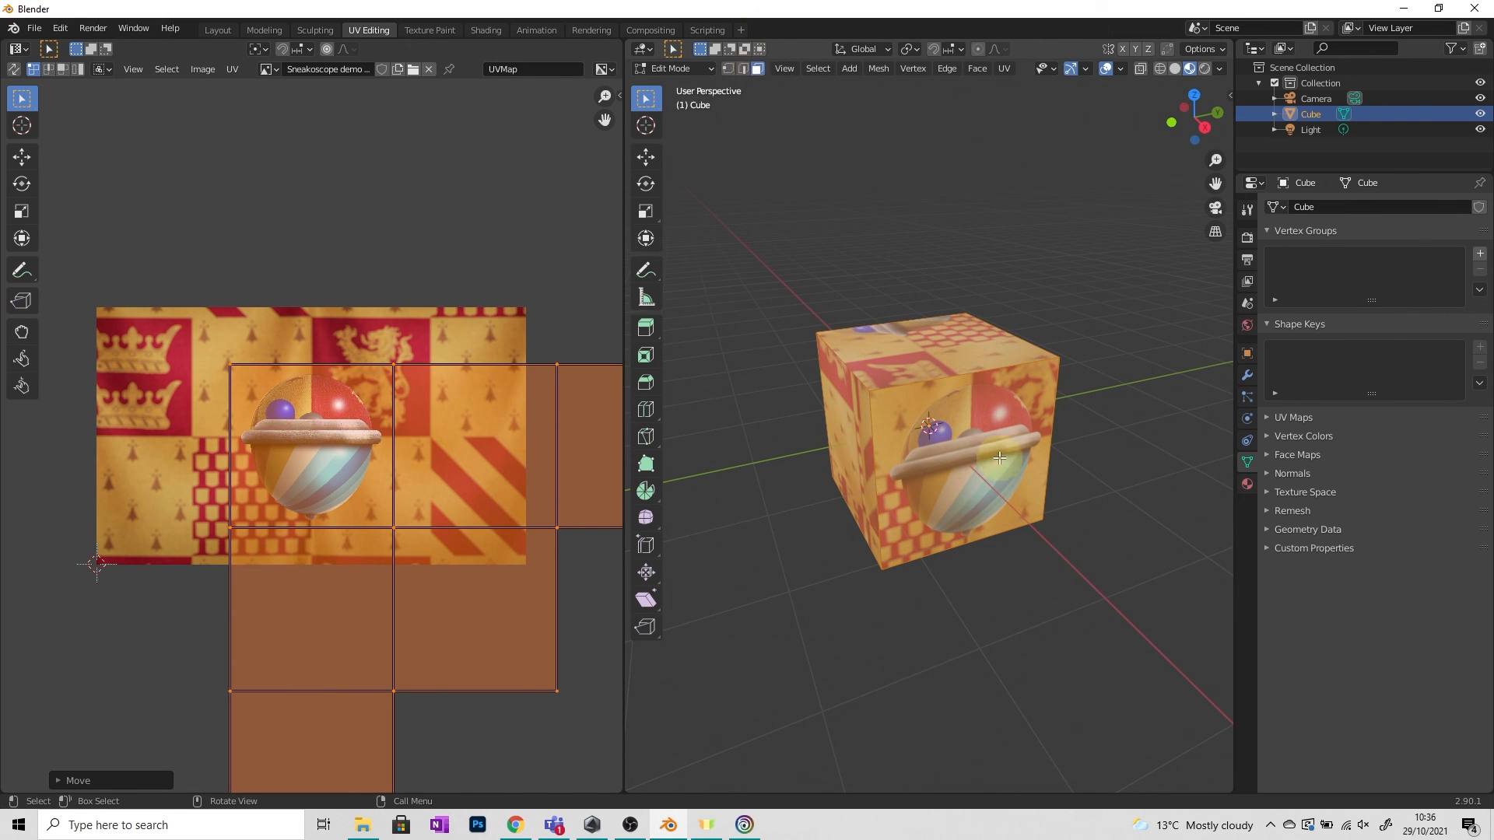
{"action": "left_click", "coordinate": [959, 459]}
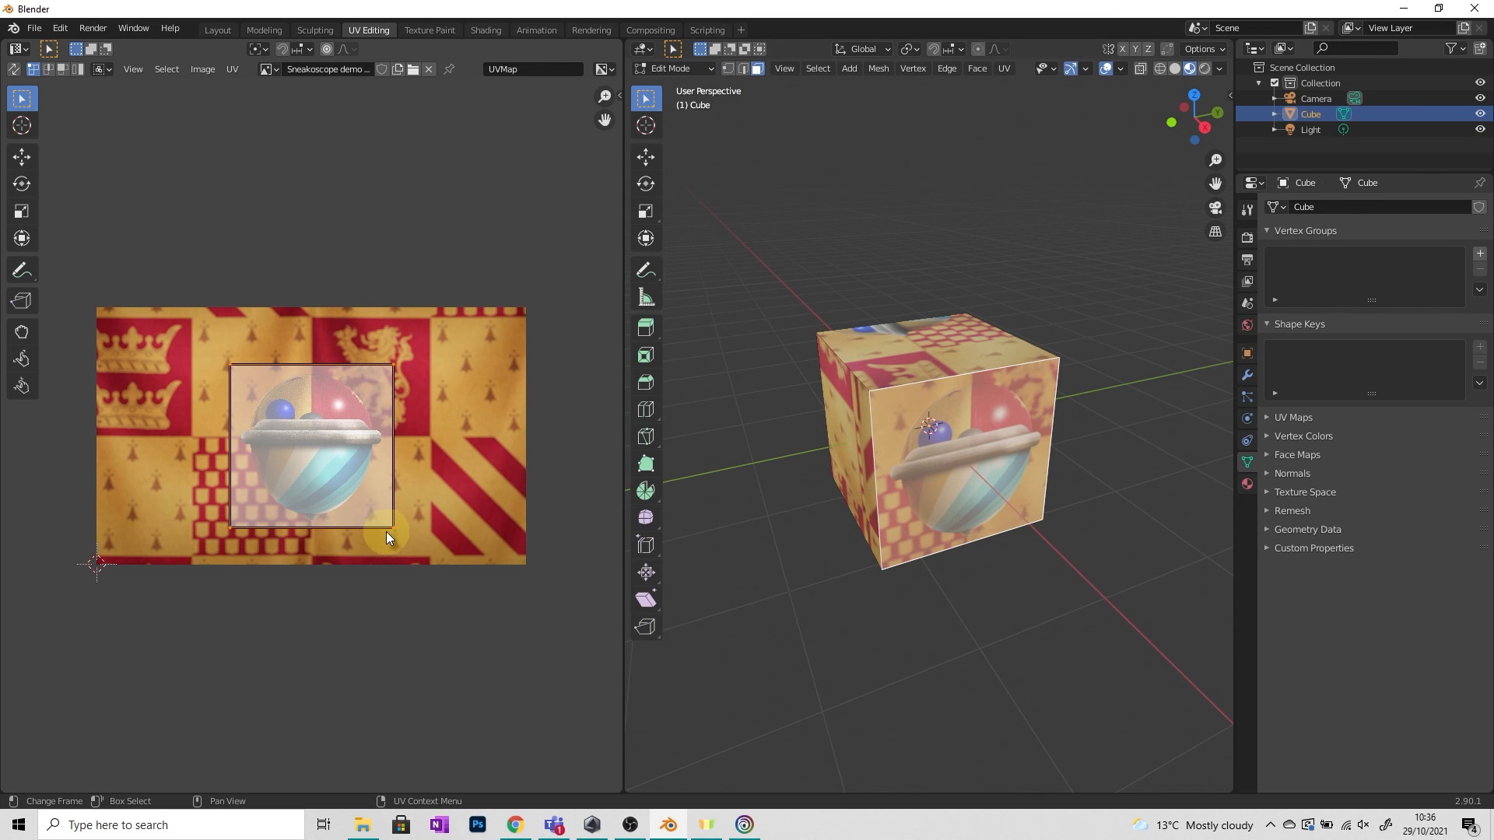
{"action": "key", "text": "g"}
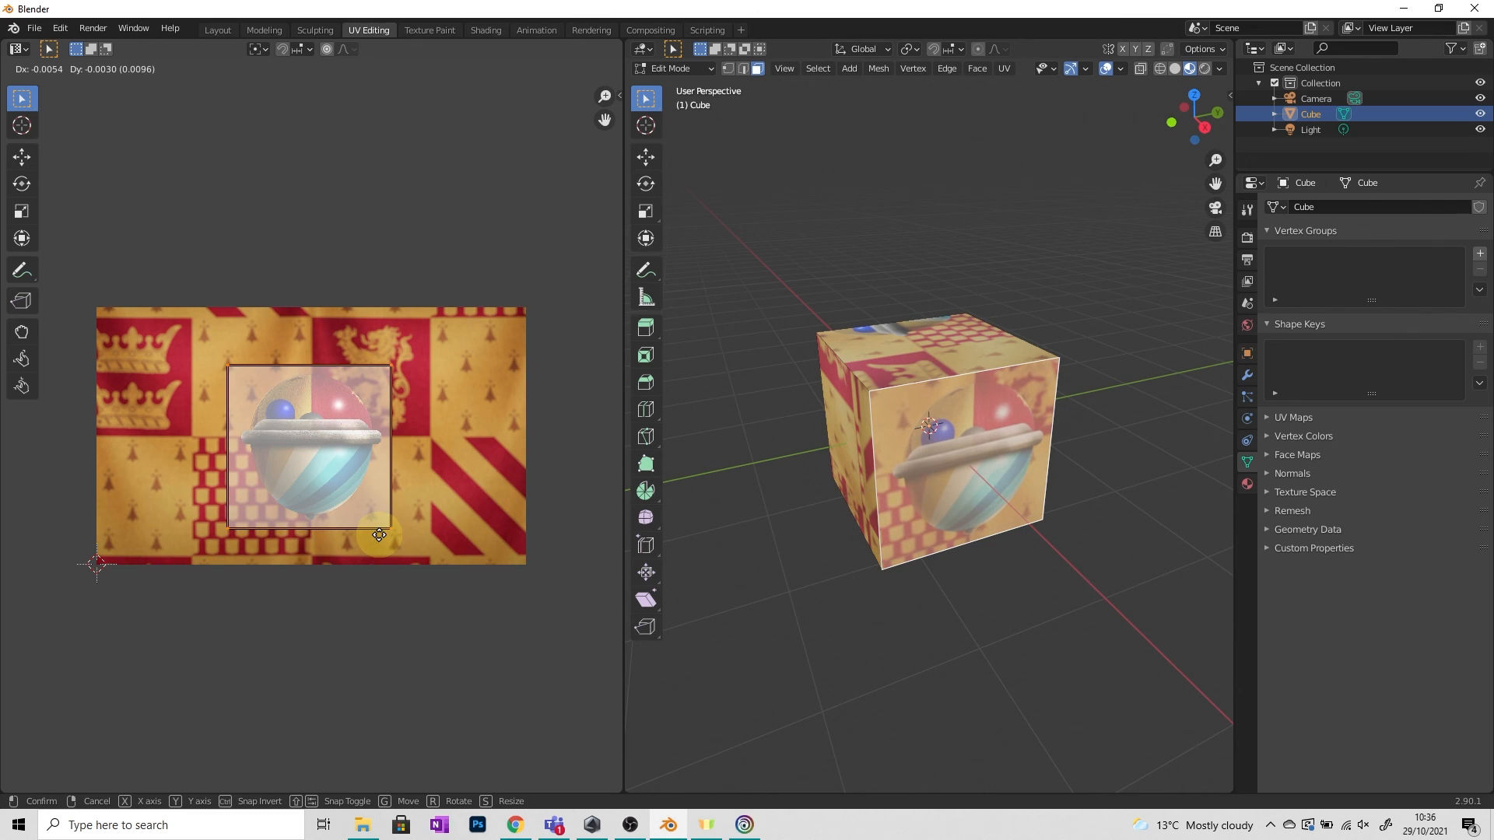
{"action": "left_click", "coordinate": [379, 535]}
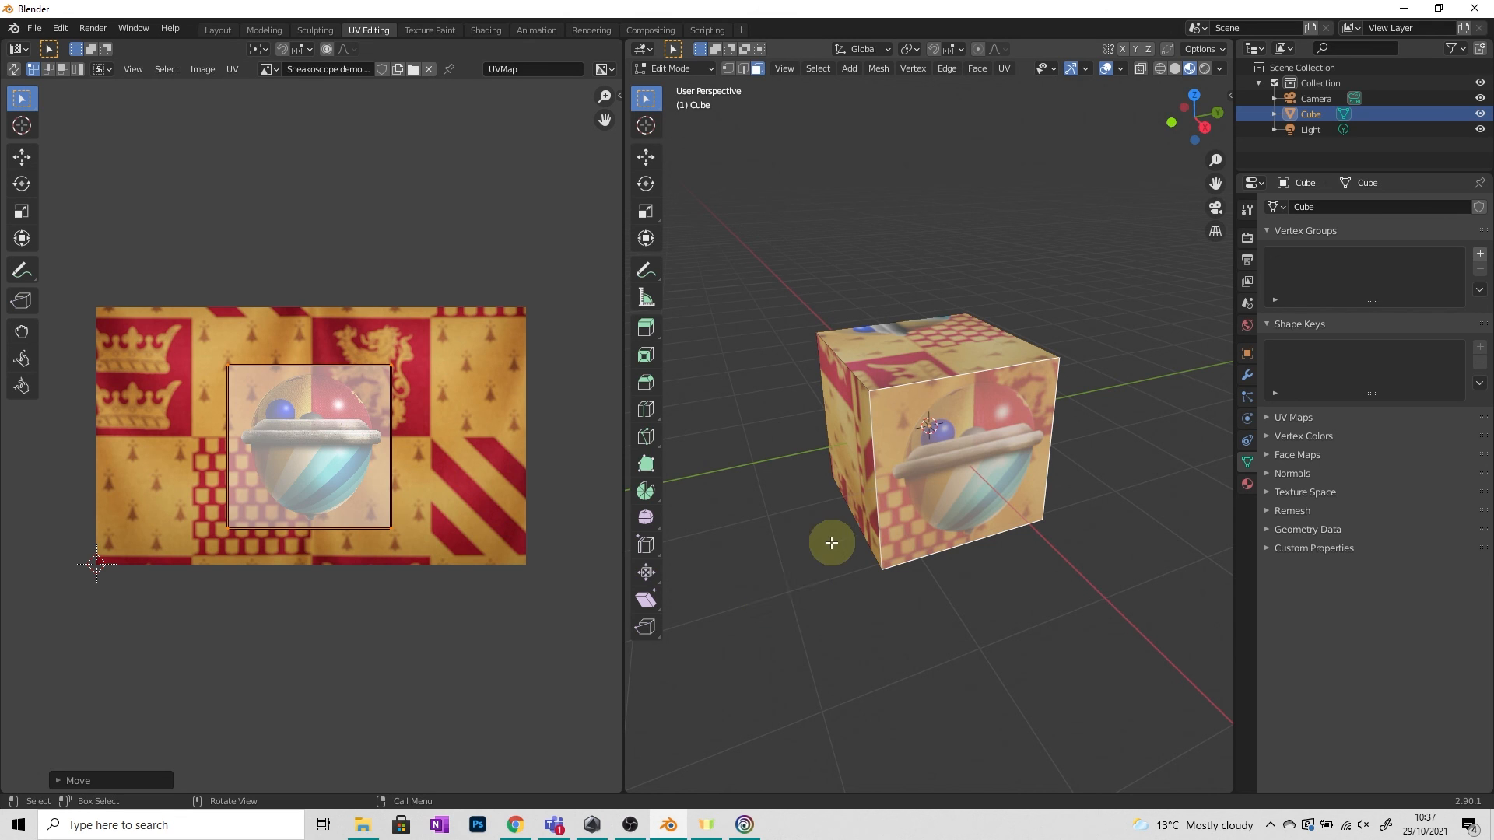
Deselect, switch to the Layout workspace and set the Principled BSDF Roughness to 0 in the shader editor.
{"action": "left_click", "coordinate": [1086, 612]}
{"action": "scroll", "coordinate": [1091, 546], "scroll_direction": "up", "scroll_amount": 2}
{"action": "middle_click_drag", "start_coordinate": [1091, 547], "coordinate": [1019, 533]}
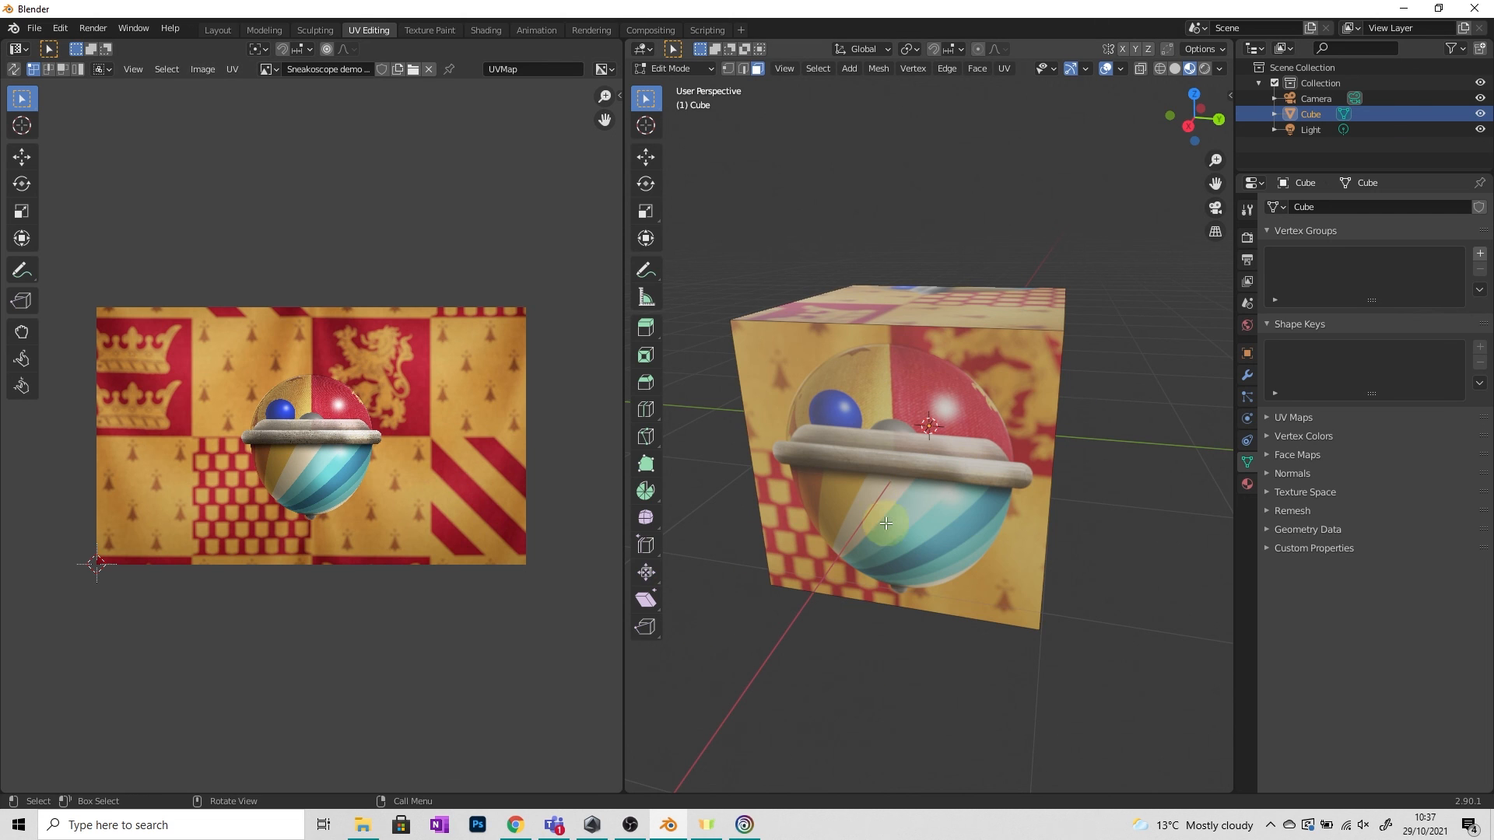
{"action": "left_click", "coordinate": [218, 32]}
{"action": "left_click_drag", "start_coordinate": [852, 749], "coordinate": [833, 508]}
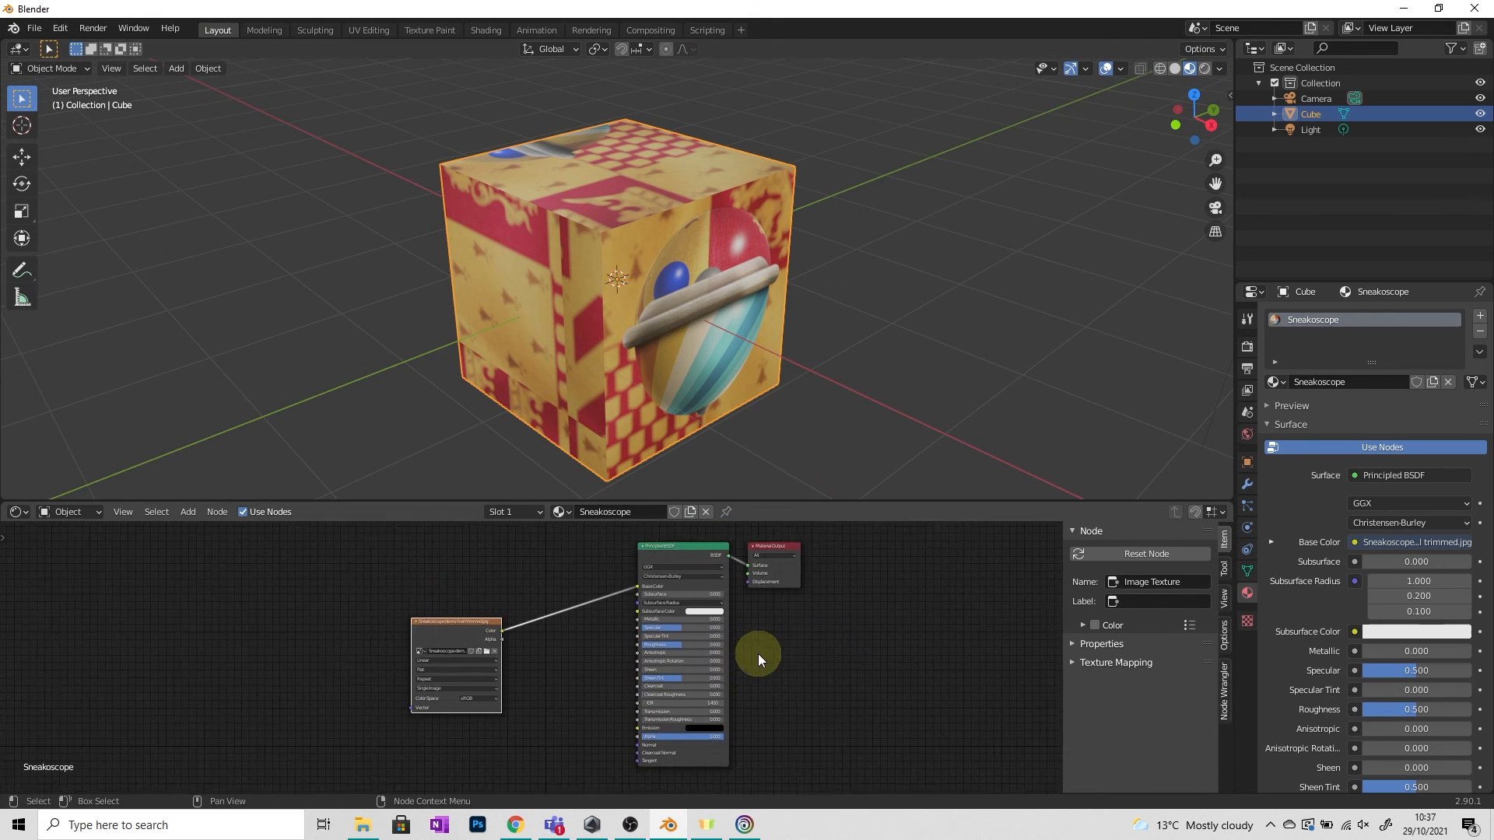
{"action": "scroll", "coordinate": [724, 661], "scroll_direction": "up", "scroll_amount": 2}
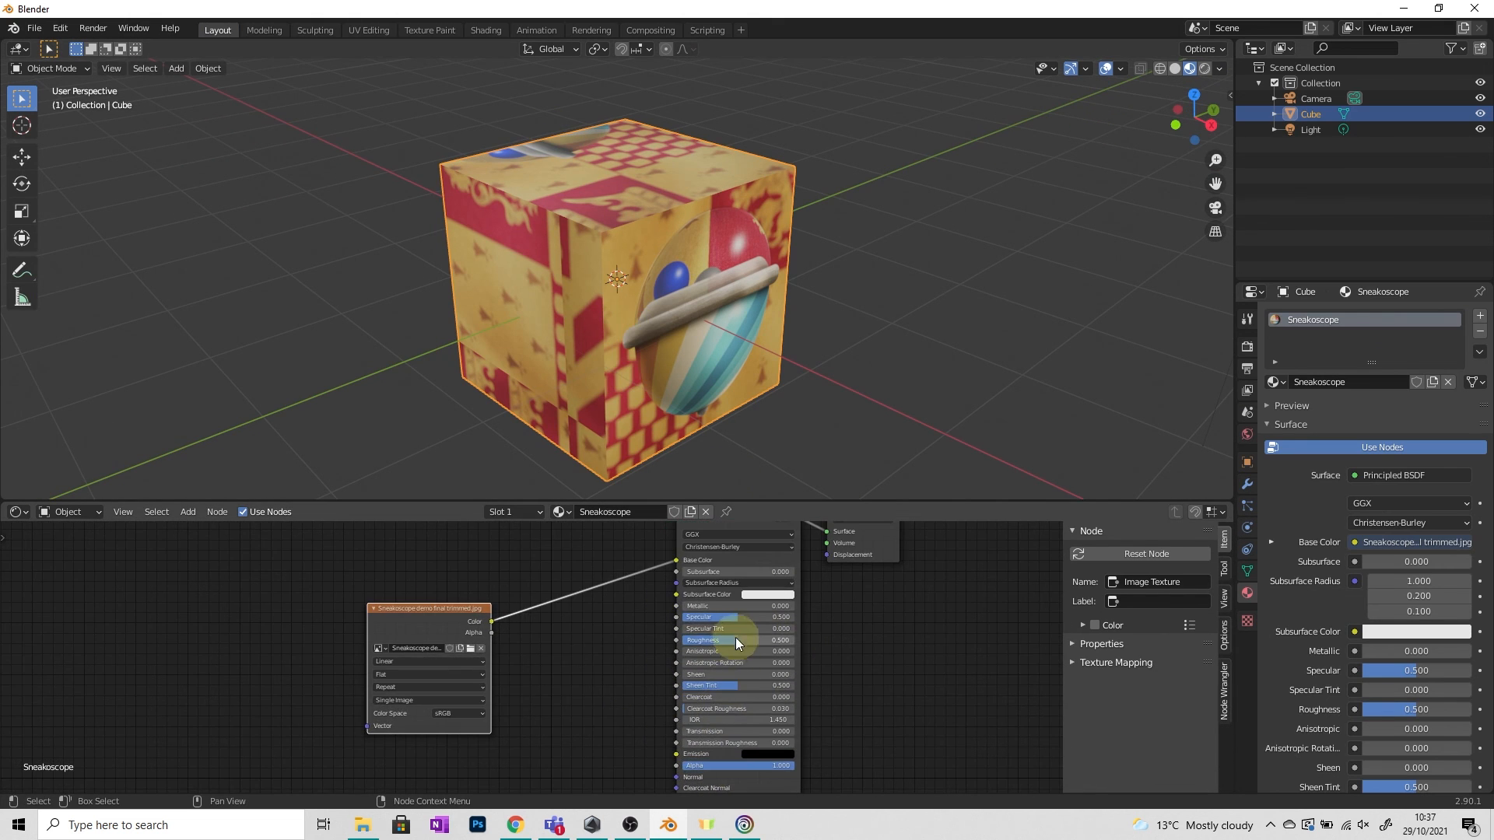
{"action": "left_click_drag", "start_coordinate": [738, 643], "coordinate": [595, 635]}
Set the Principled BSDF Metallic value to about 0.345.
{"action": "mouse_move", "coordinate": [770, 327]}
{"action": "middle_mouse_down"}
{"action": "mouse_move", "coordinate": [808, 314]}
{"action": "mouse_move", "coordinate": [752, 286]}
{"action": "mouse_move", "coordinate": [793, 269]}
{"action": "mouse_move", "coordinate": [779, 340]}
{"action": "middle_mouse_up"}
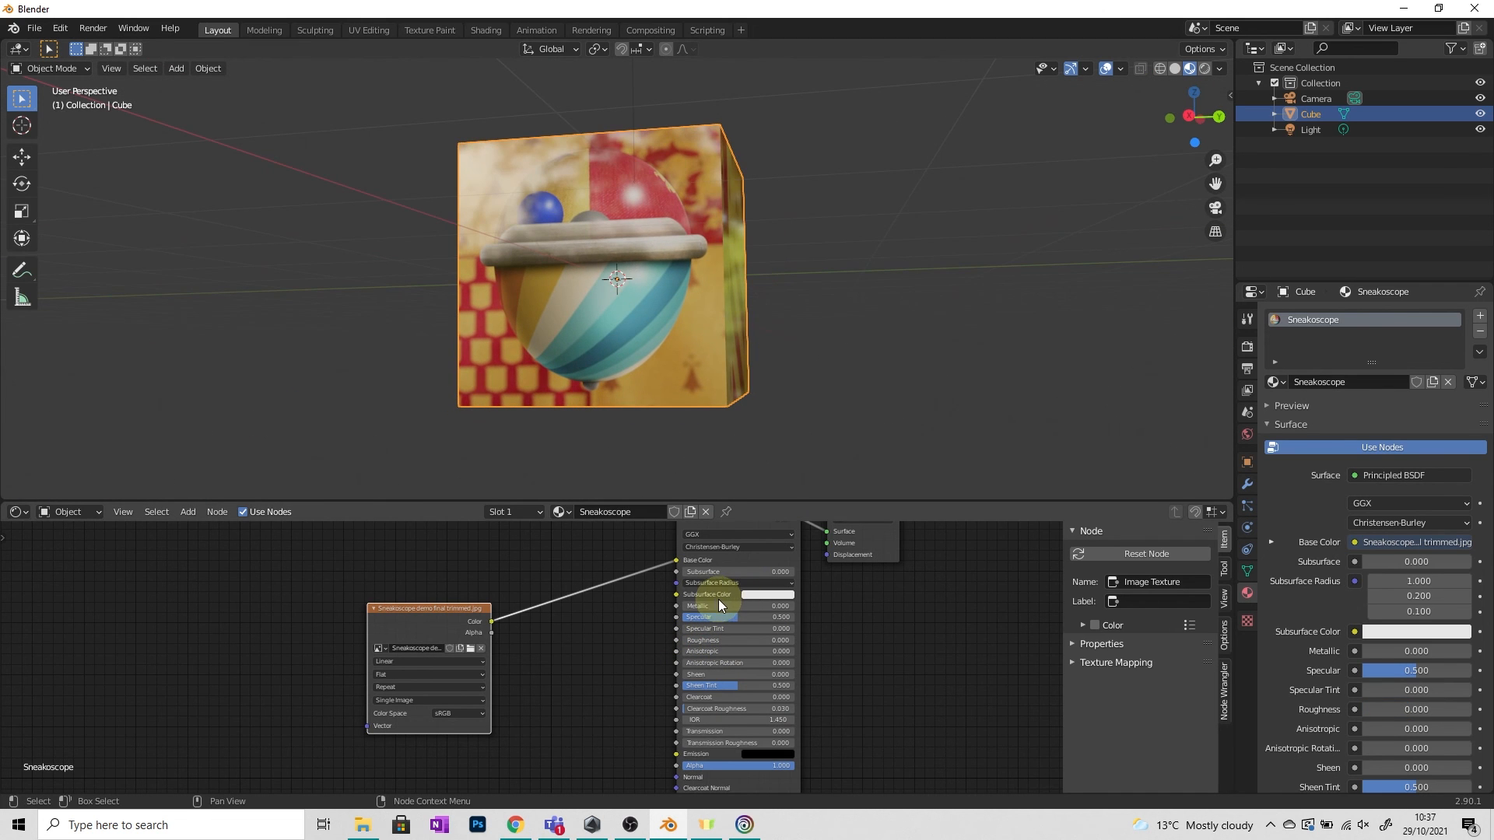
{"action": "left_click_drag", "start_coordinate": [718, 600], "coordinate": [780, 615]}
{"action": "middle_click_drag", "start_coordinate": [316, 273], "coordinate": [244, 315]}
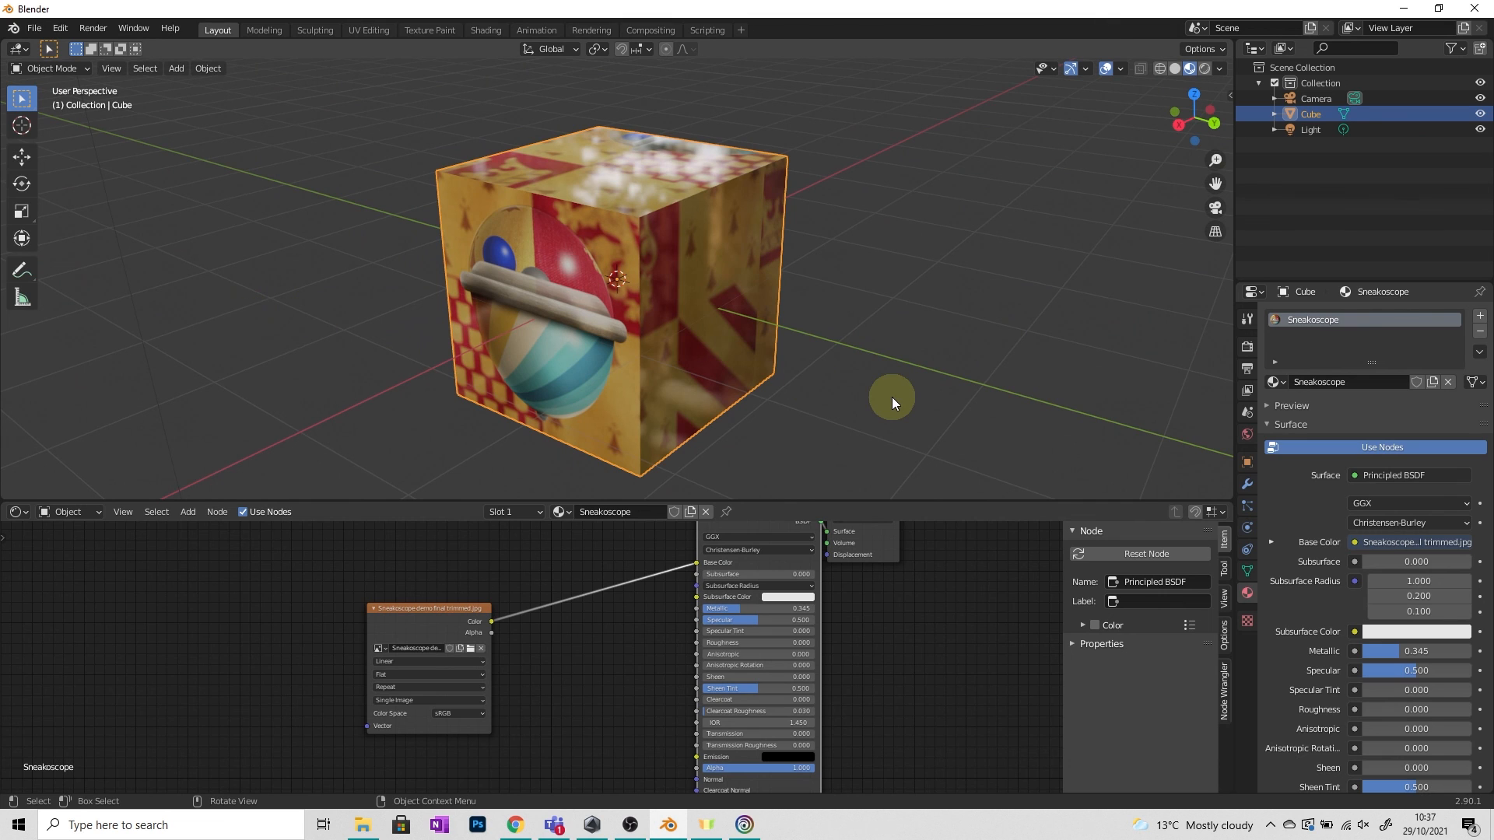